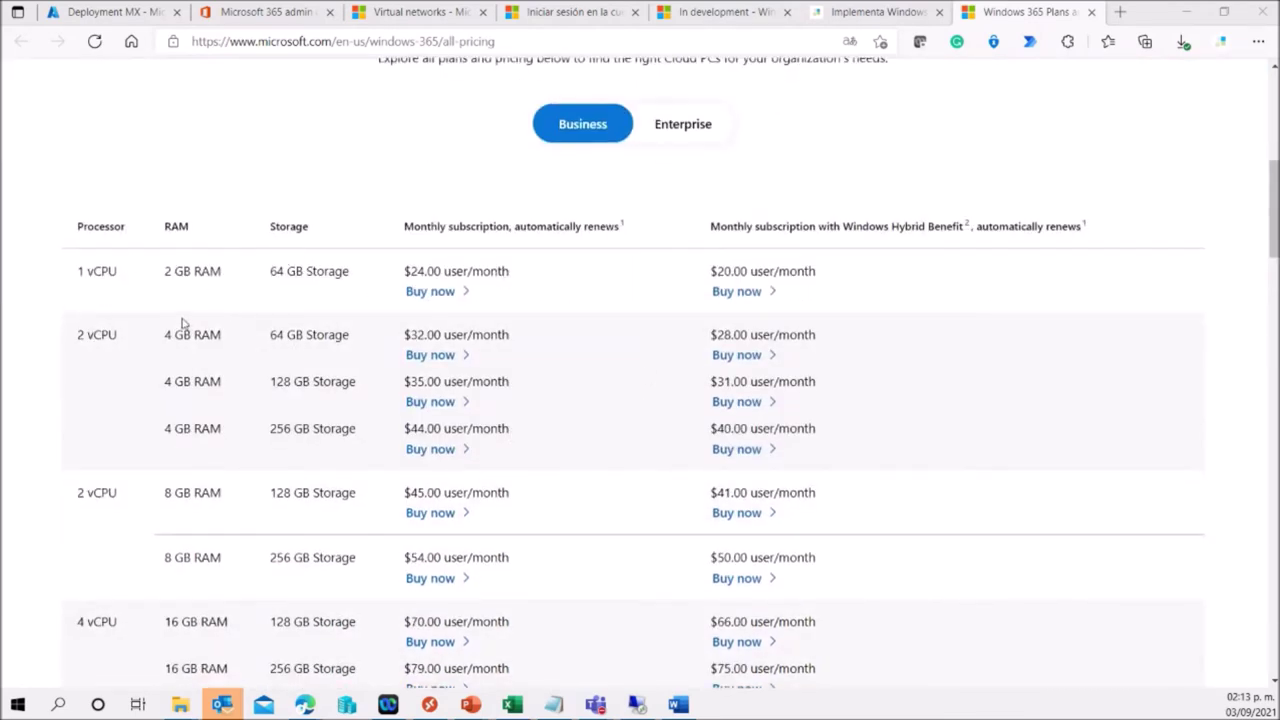
Scroll the Windows 365 Business pricing table, with Cloud PC plans from $24.00 user/month.
scroll(183, 329, "down", 3)
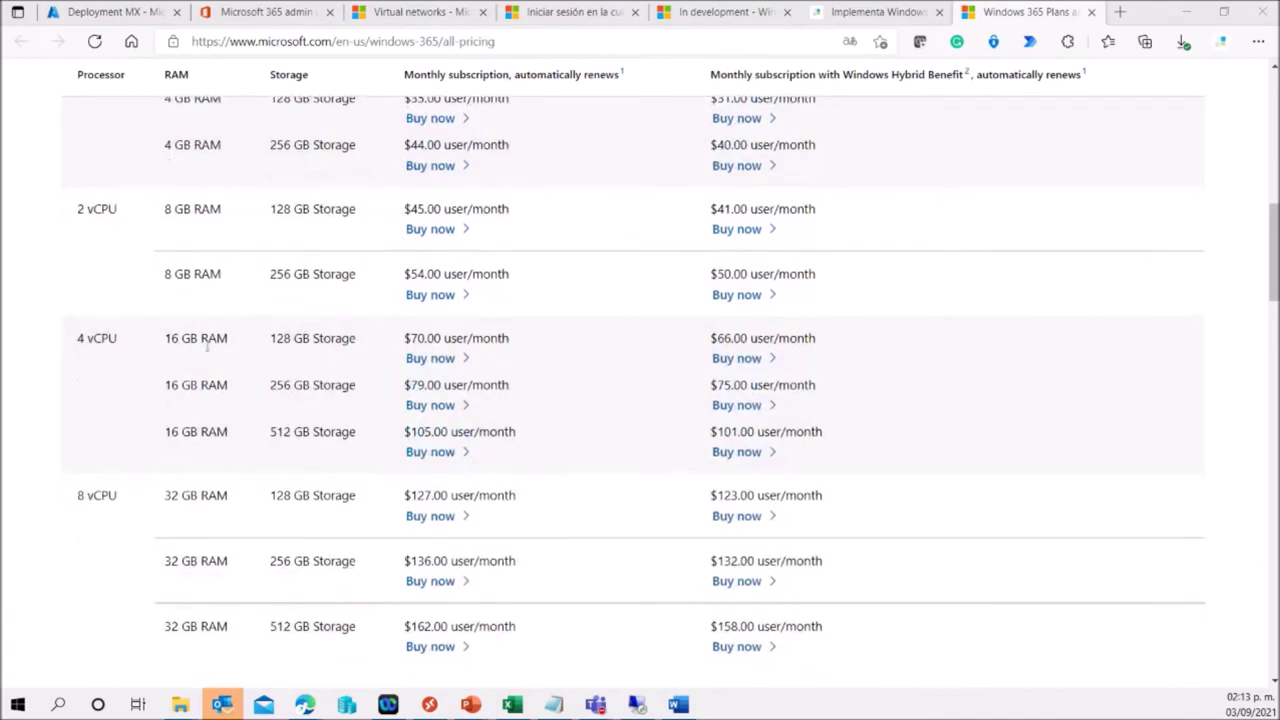
Switch the Windows 365 pricing table to Enterprise plan prices.
scroll(211, 343, "down", 3)
scroll(206, 343, "up", 4)
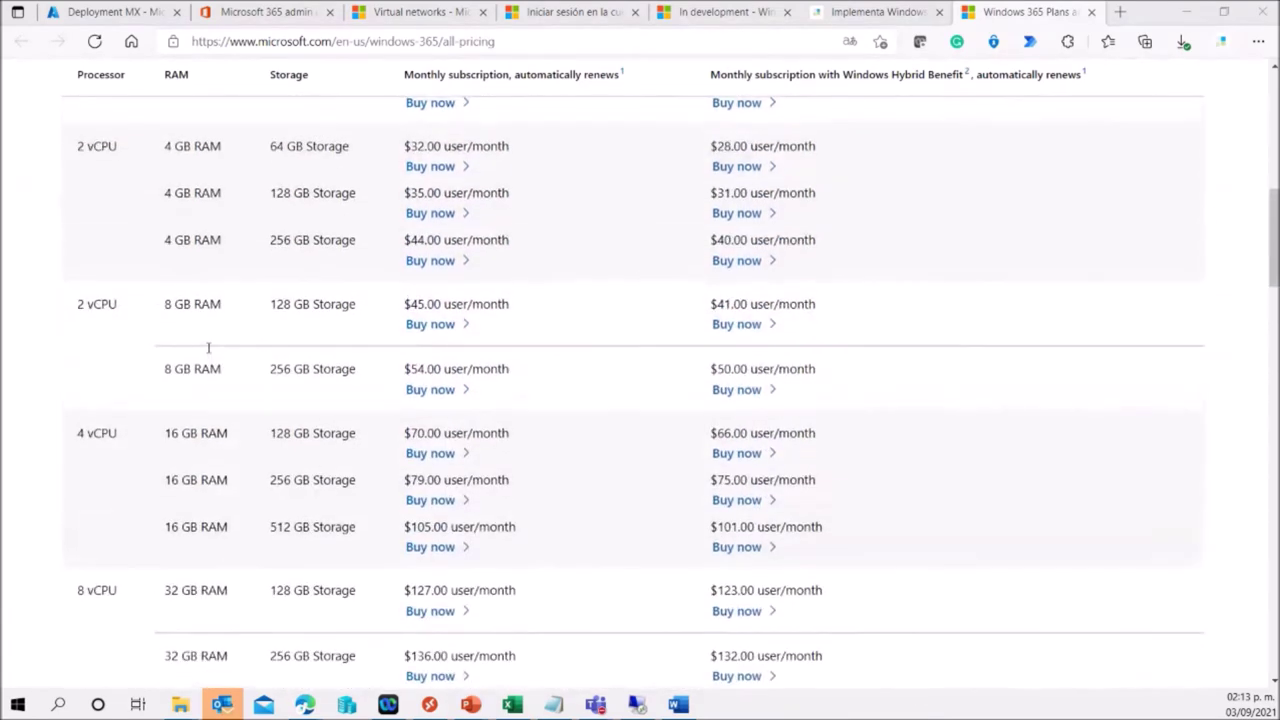
scroll(580, 327, "up", 2)
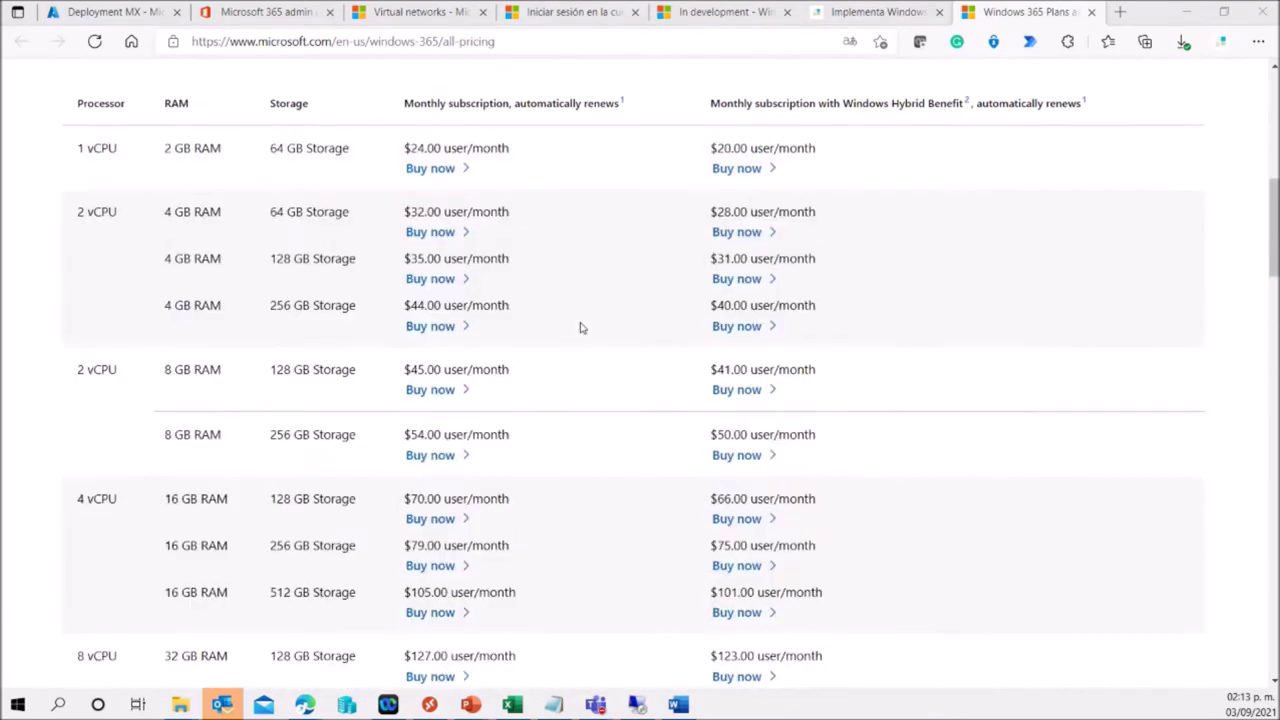
scroll(580, 325, "up", 1)
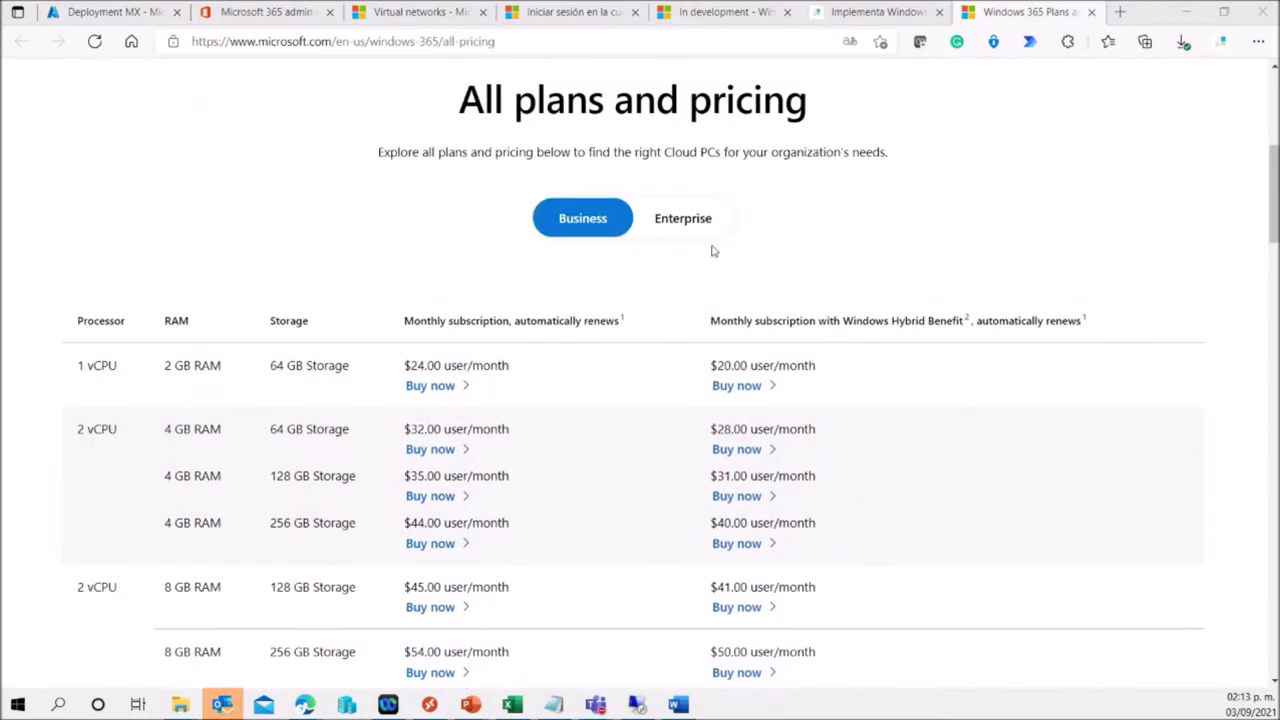
left_click(682, 219)
Start buying the 1 vCPU, 2 GB RAM, 64 GB Enterprise Cloud PC plan at $20.00 user/month.
scroll(457, 294, "down", 6)
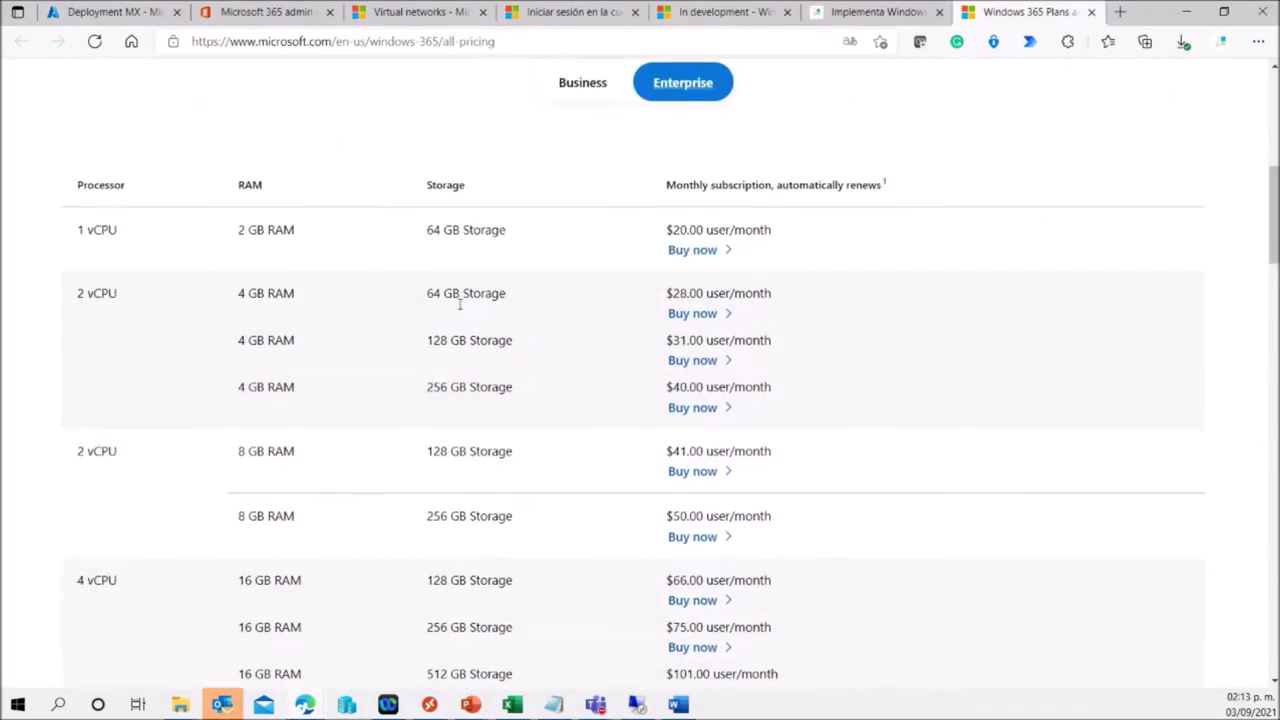
scroll(530, 323, "up", 4)
scroll(530, 323, "down", 3)
scroll(530, 323, "up", 2)
left_click(514, 42)
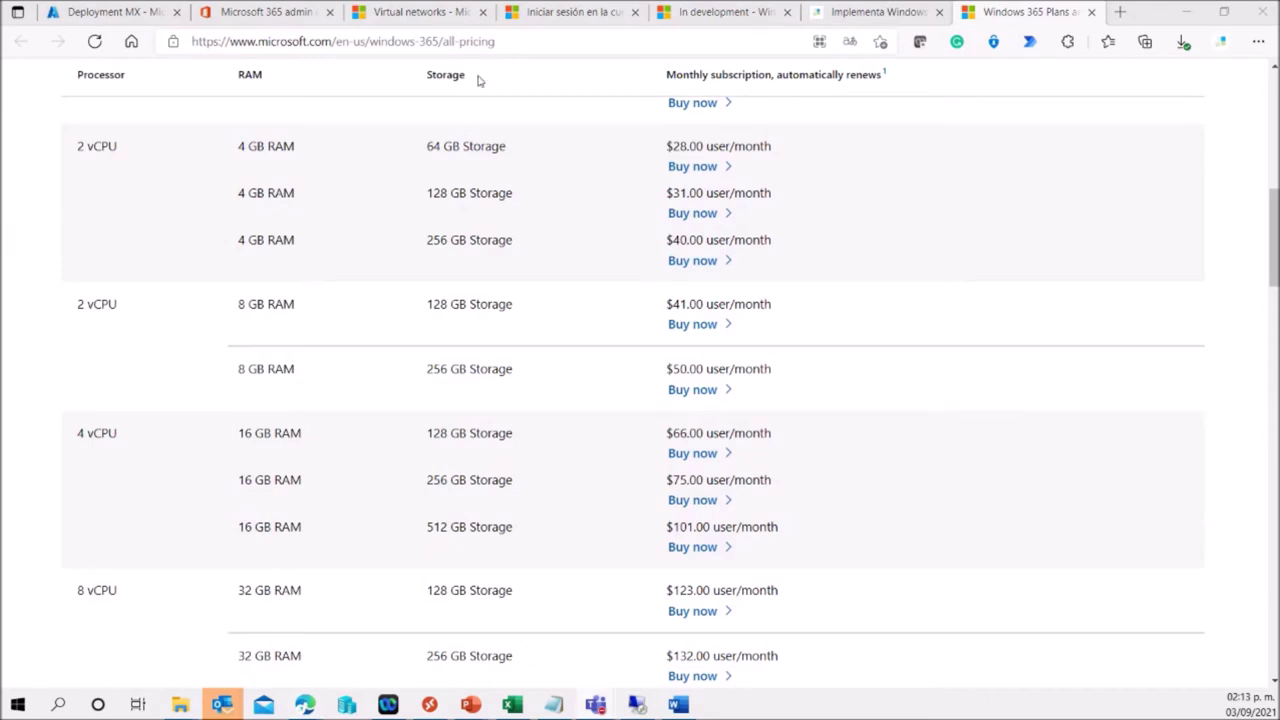
scroll(600, 210, "up", 3)
scroll(542, 228, "down", 2)
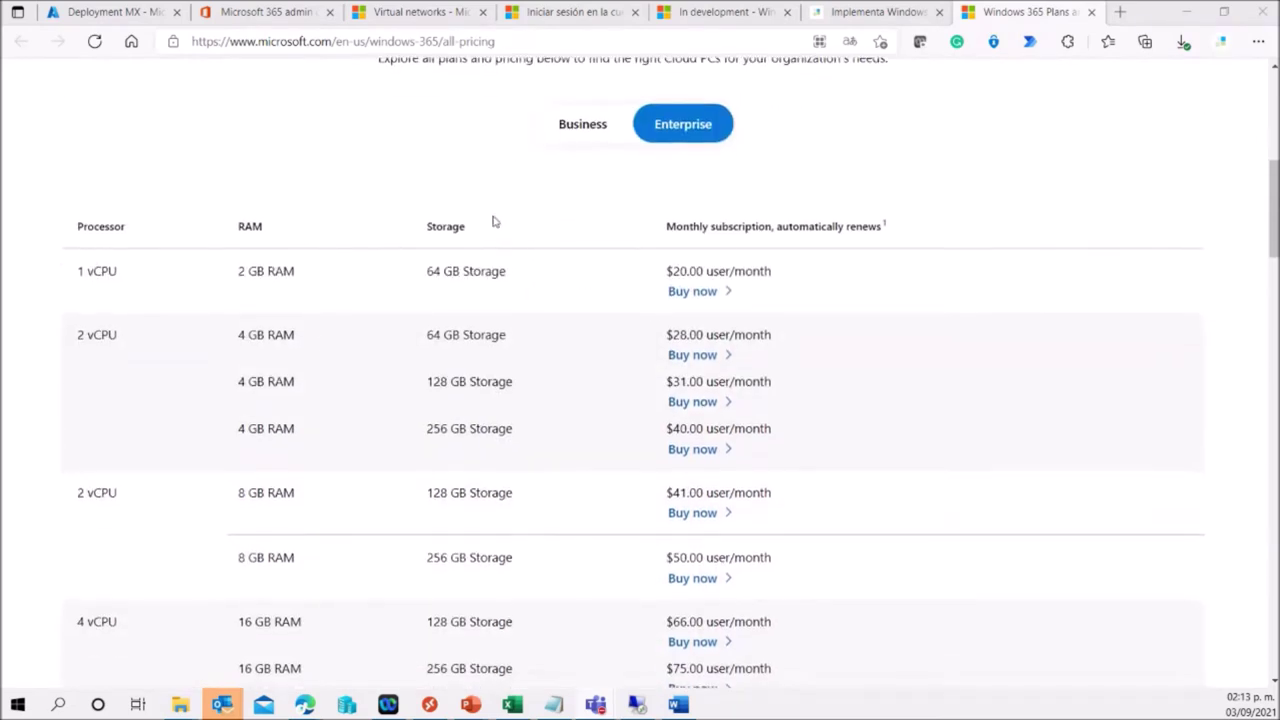
left_click(692, 296)
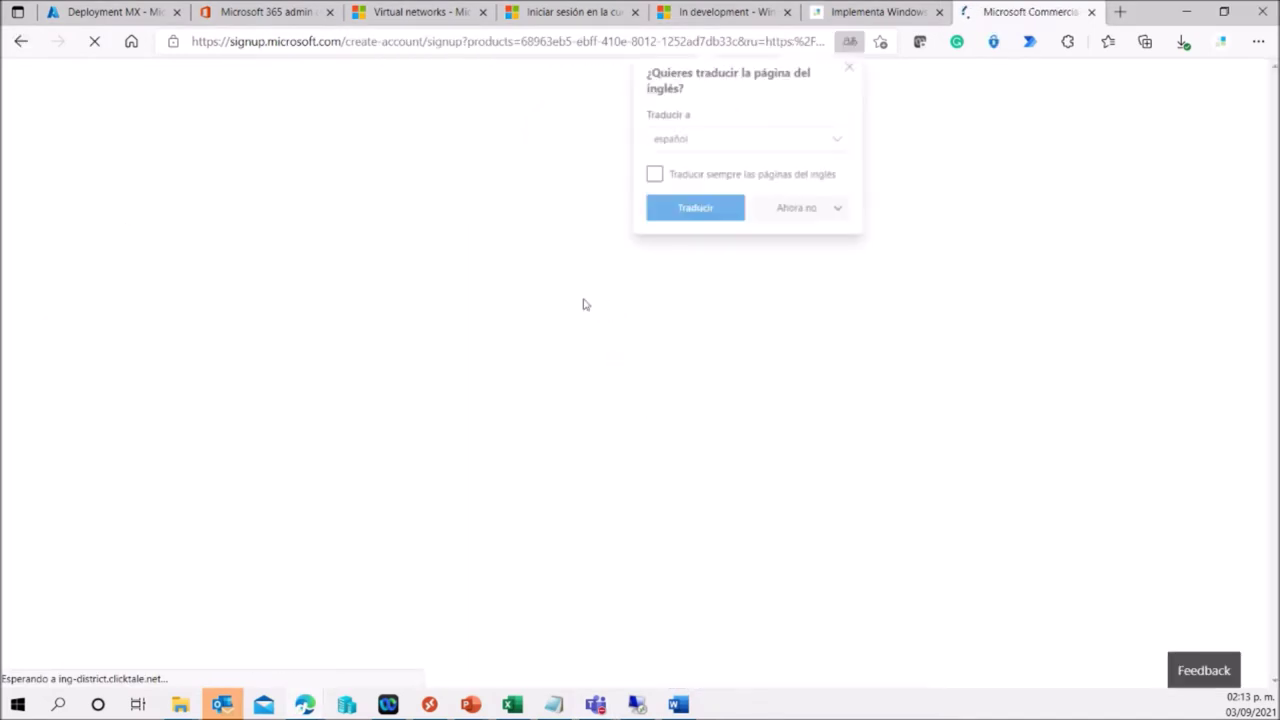
Dismiss the translation offer on the Enterprise signup page and return to the admin center tab.
left_click(851, 64)
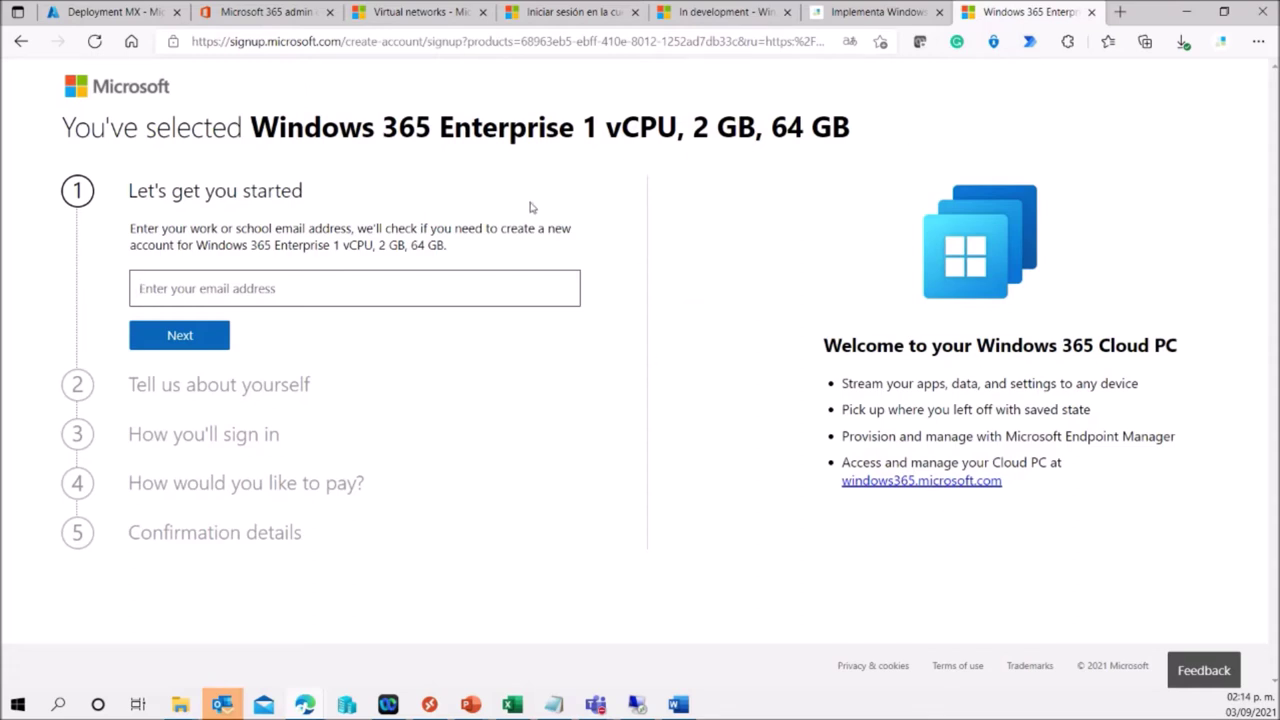
left_click(253, 14)
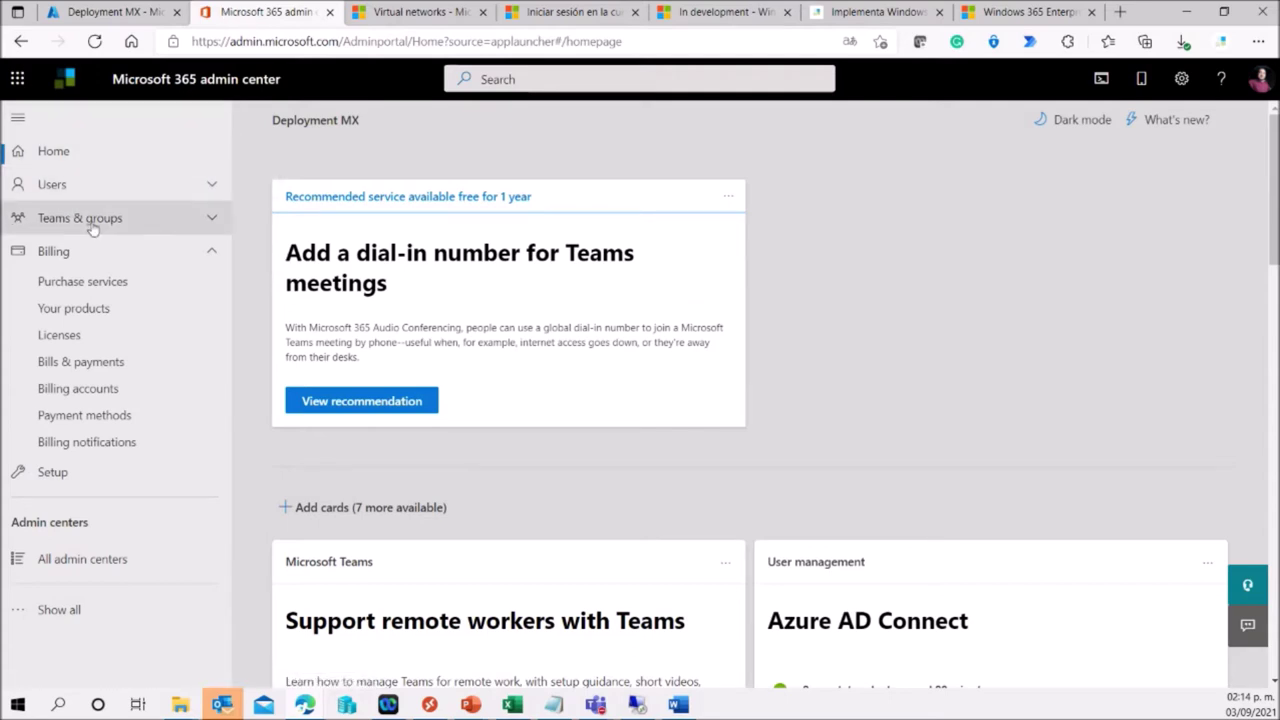
Open the Cloud PC user's details from Users > Active users.
left_click(125, 191)
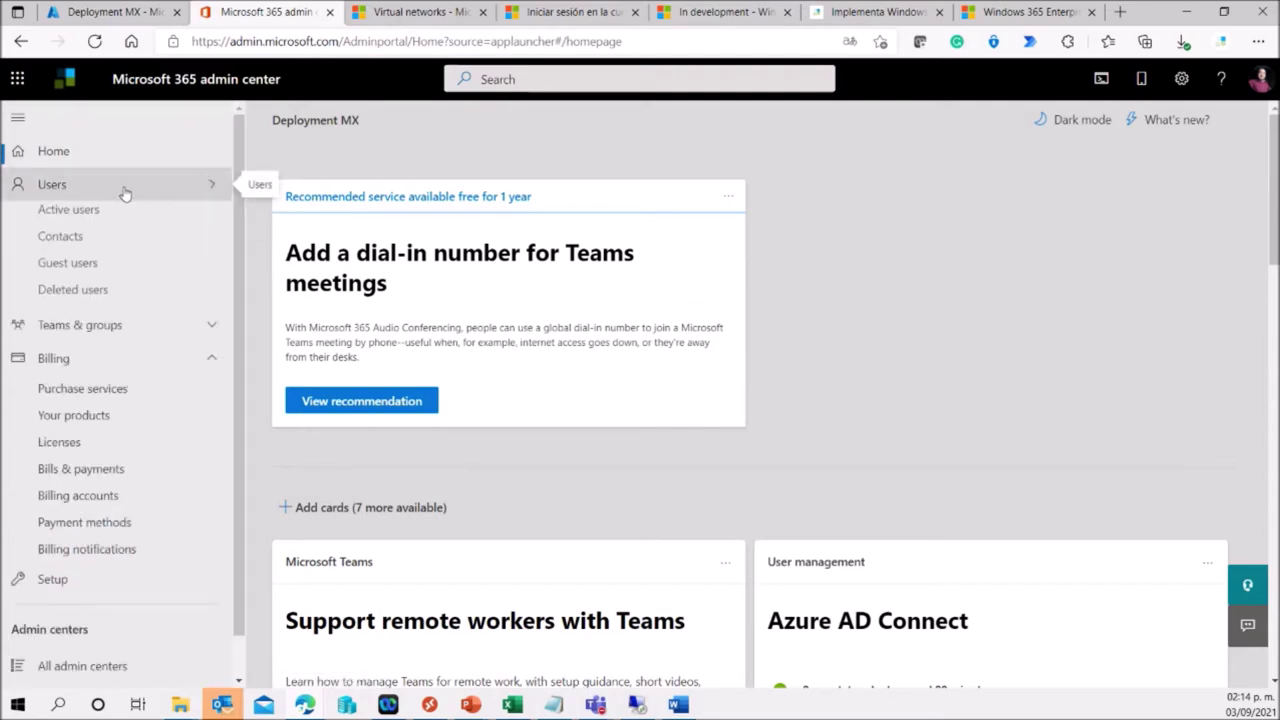
left_click(84, 222)
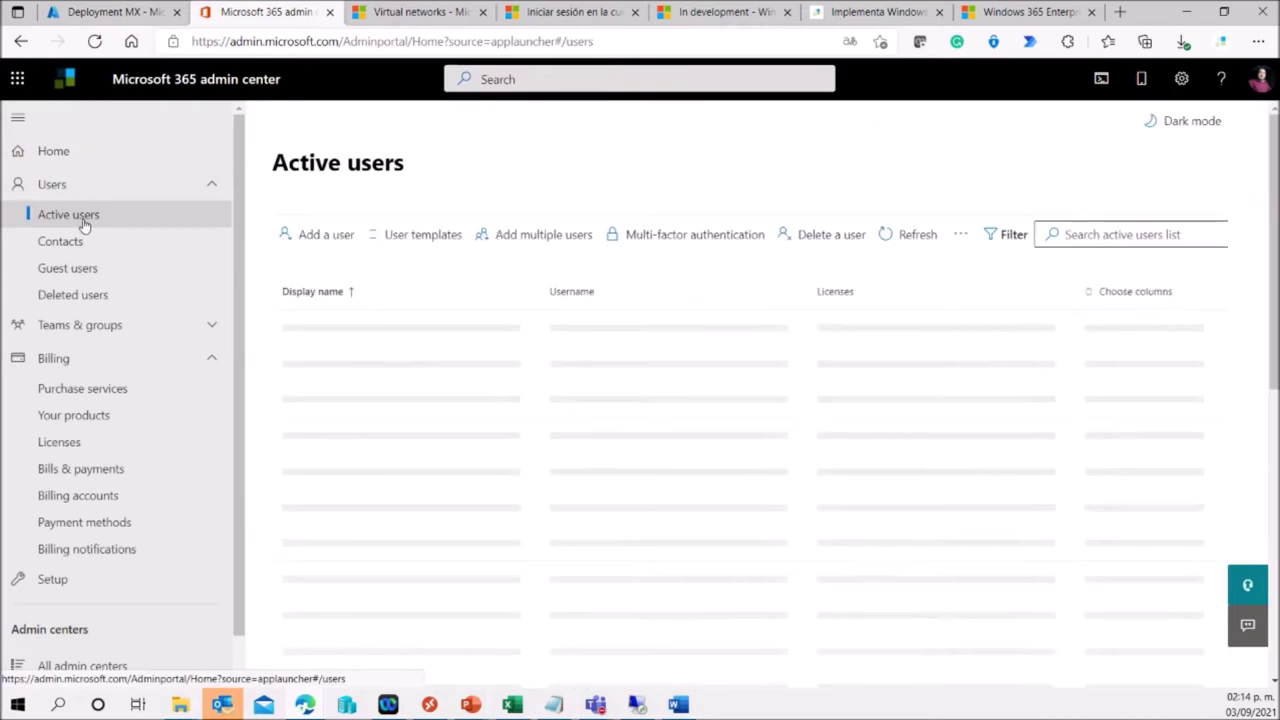
scroll(561, 298, "down", 1)
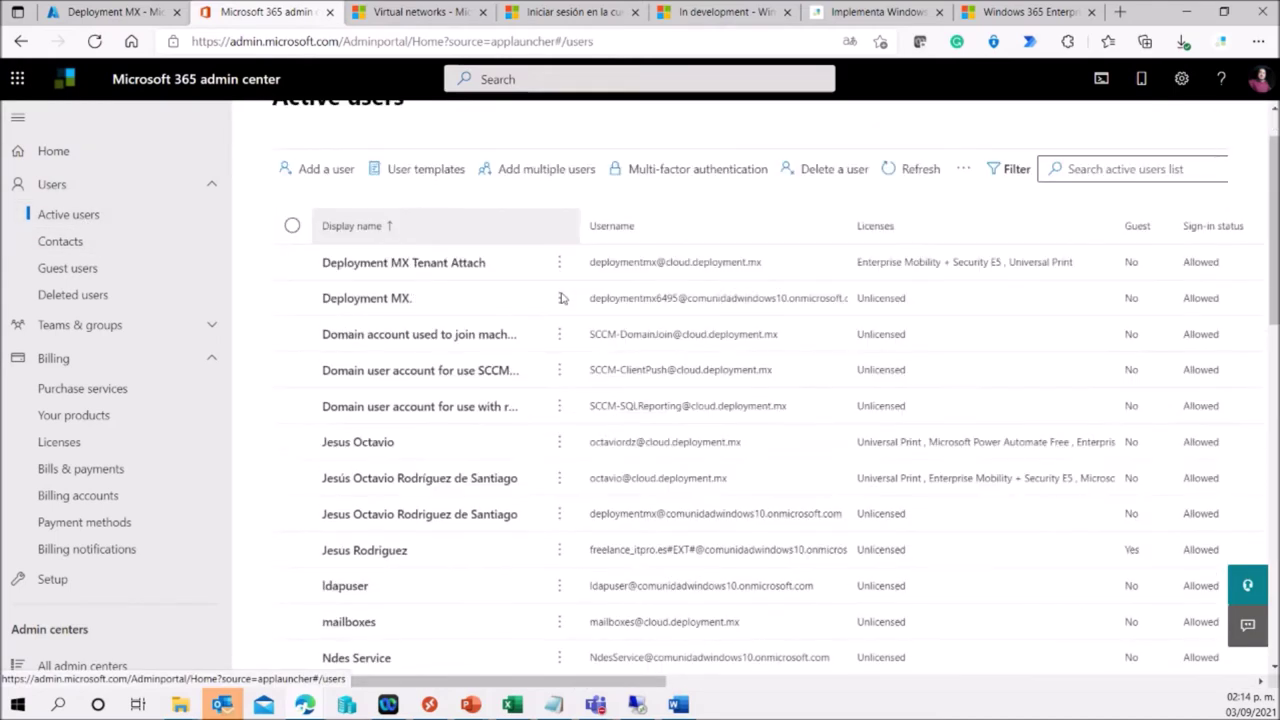
scroll(561, 298, "down", 3)
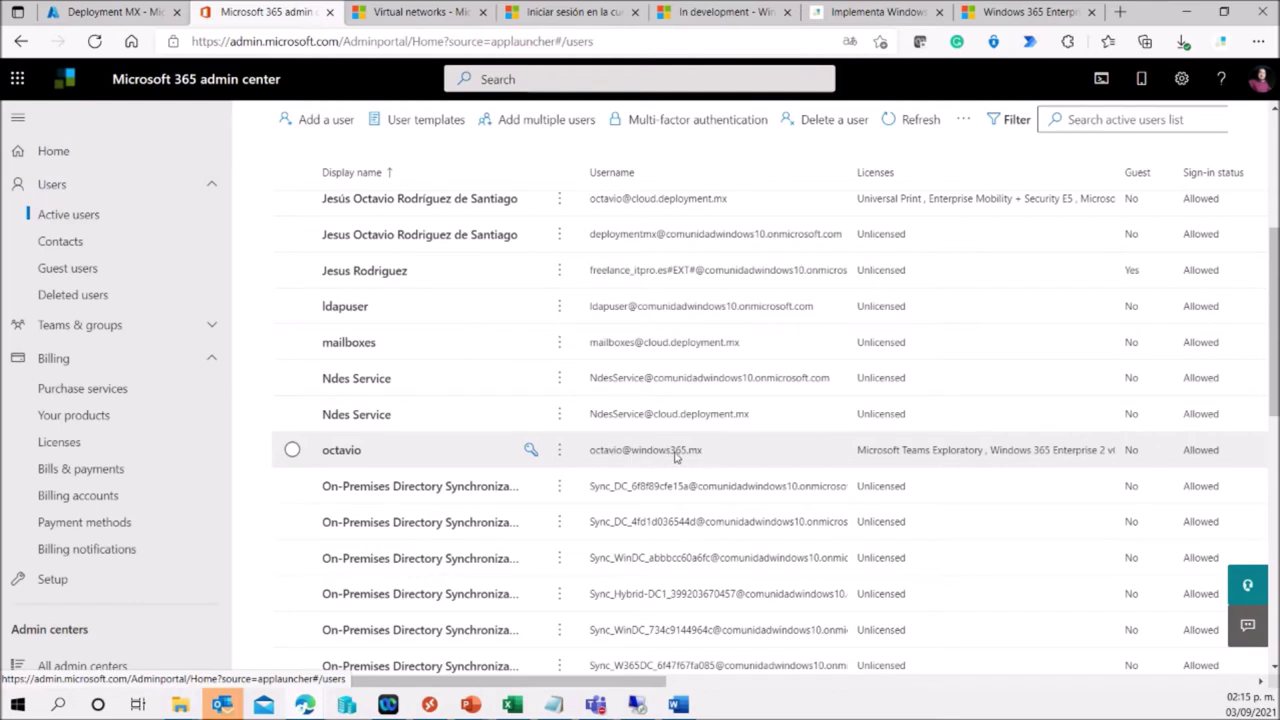
left_click(358, 454)
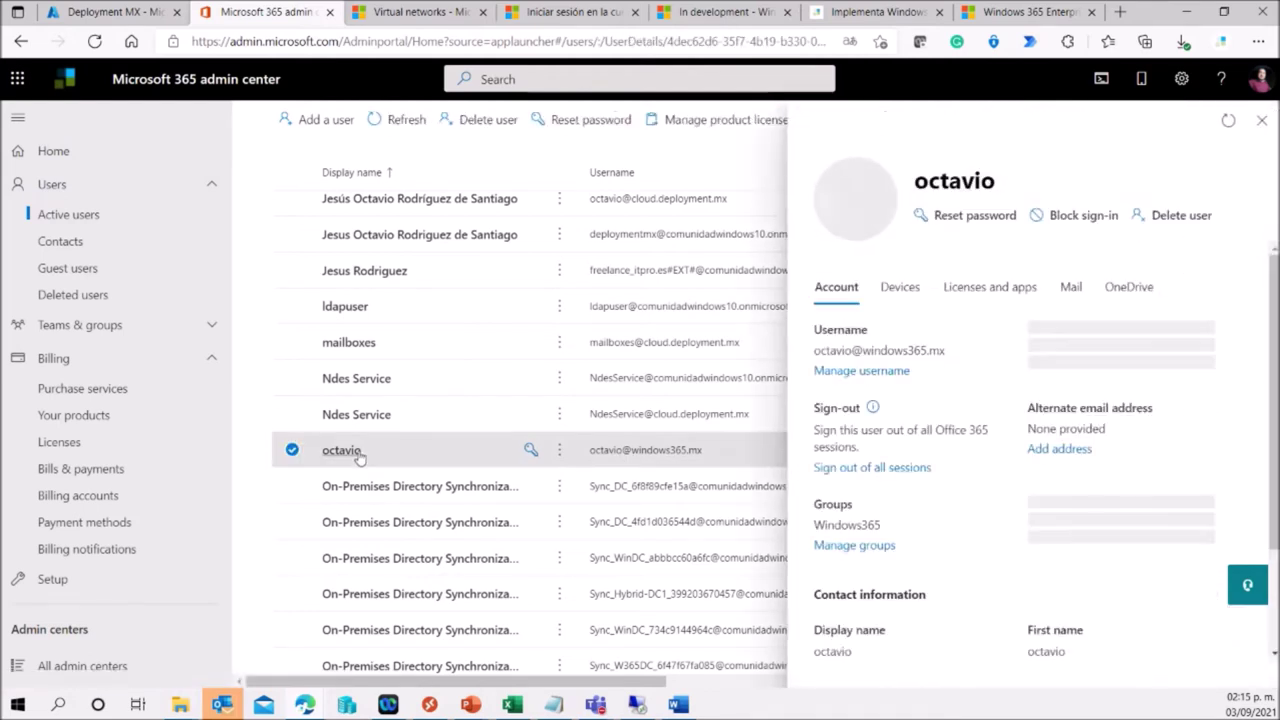
Review the user's licenses, showing Windows 365 Enterprise 2 vCPU, 8 GB, 128 GB, and close the panel.
left_click(988, 288)
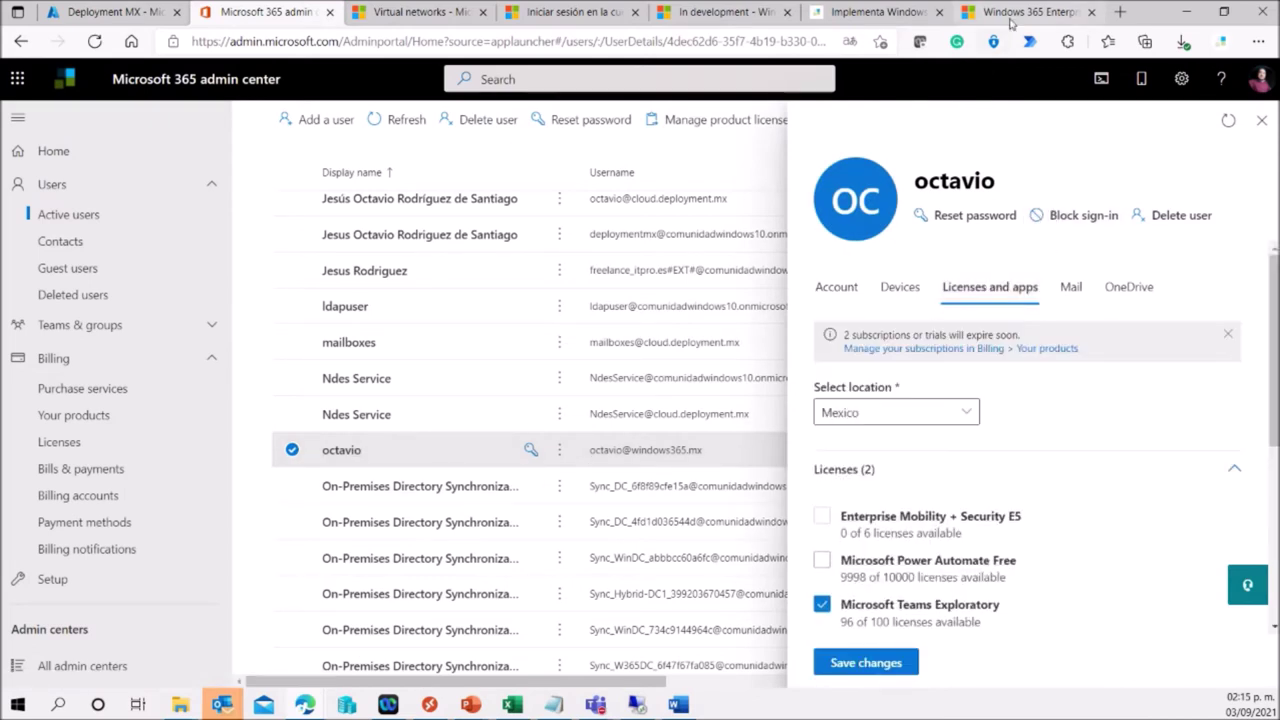
left_click(1012, 14)
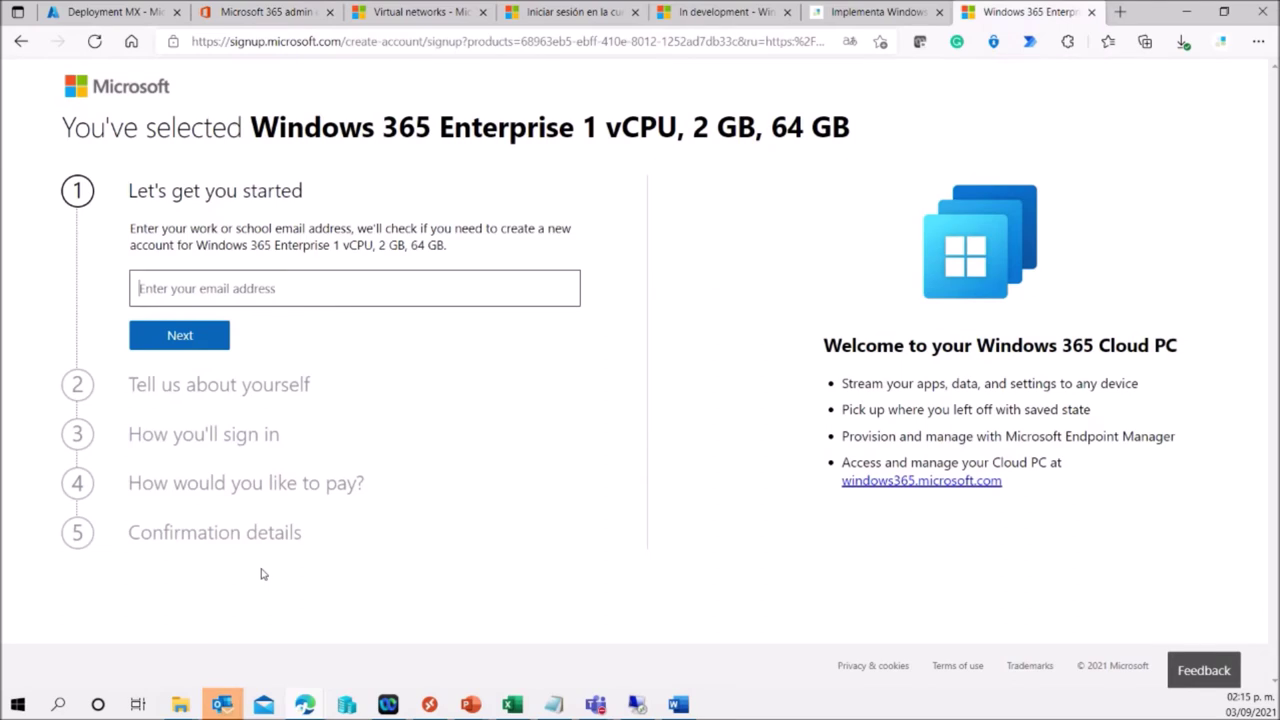
left_click(270, 12)
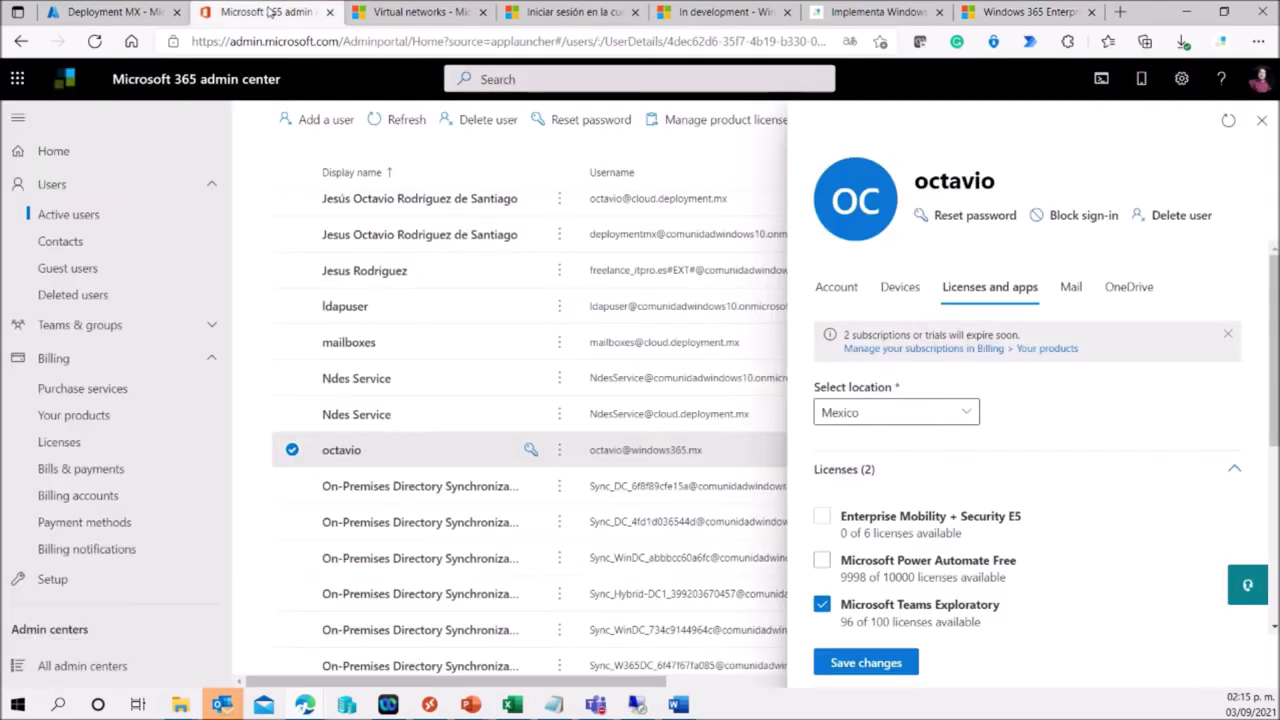
scroll(1027, 424, "down", 3)
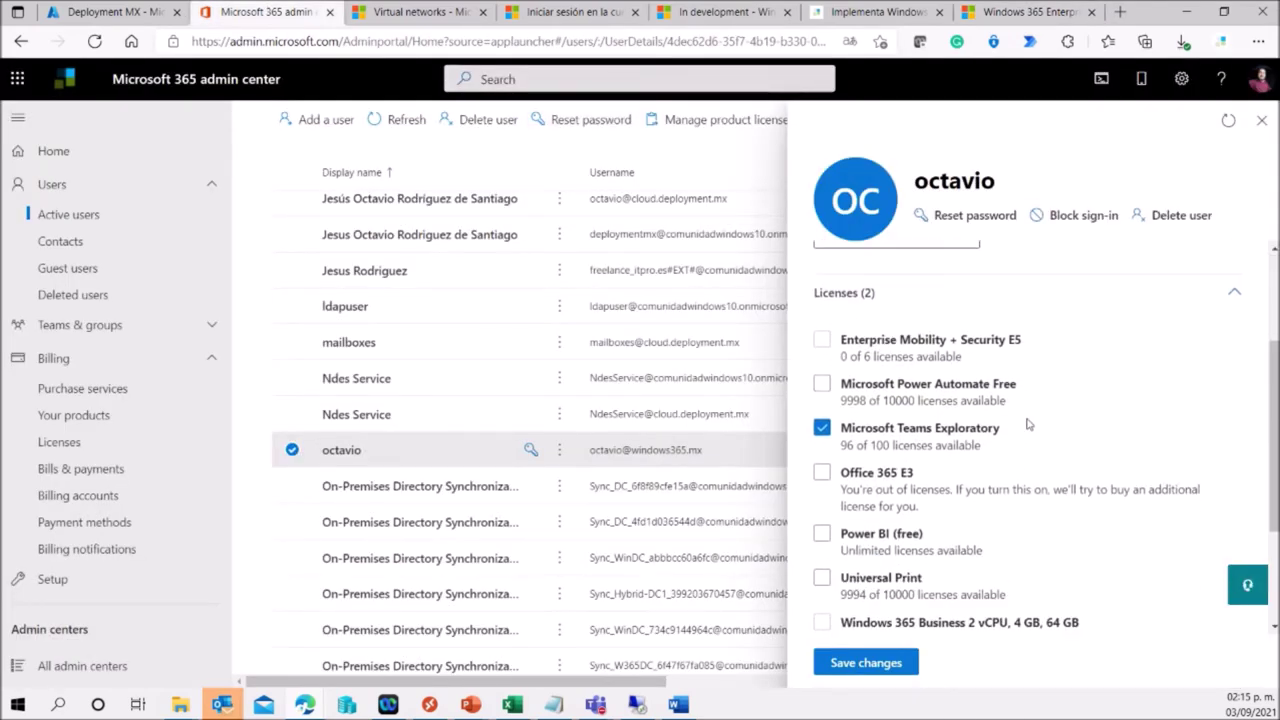
scroll(1027, 424, "down", 2)
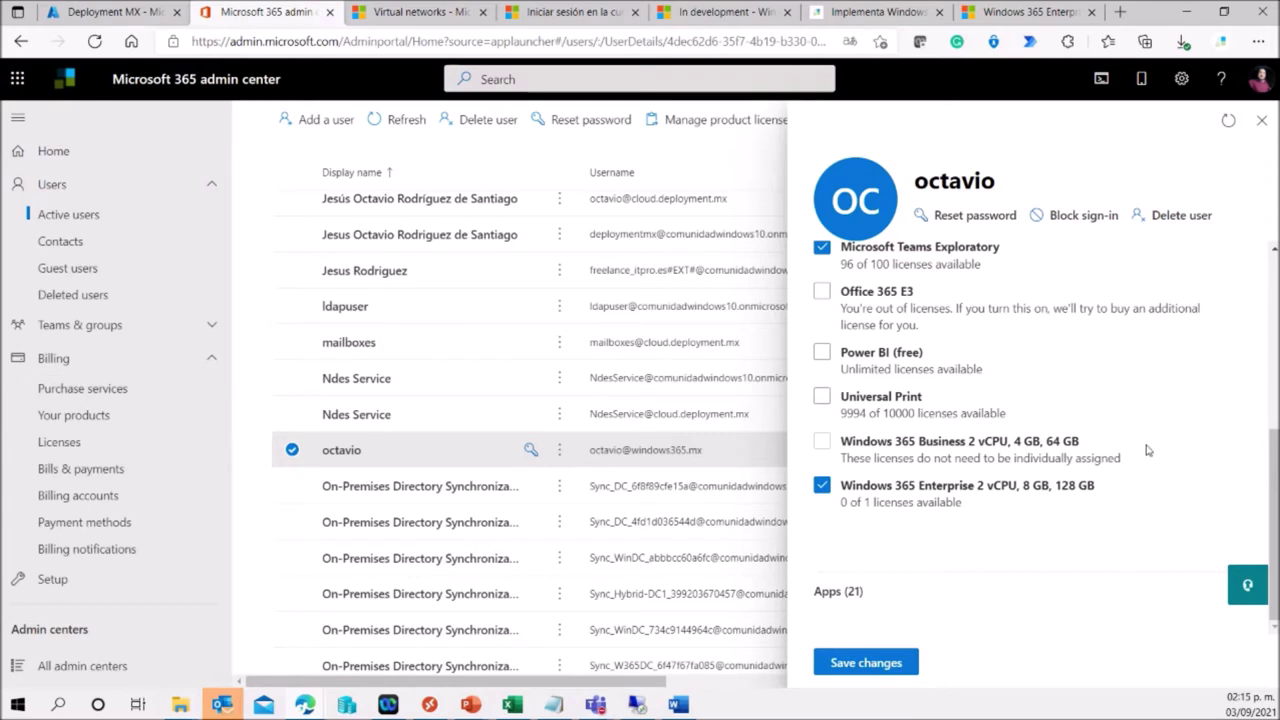
scroll(1145, 445, "up", 2)
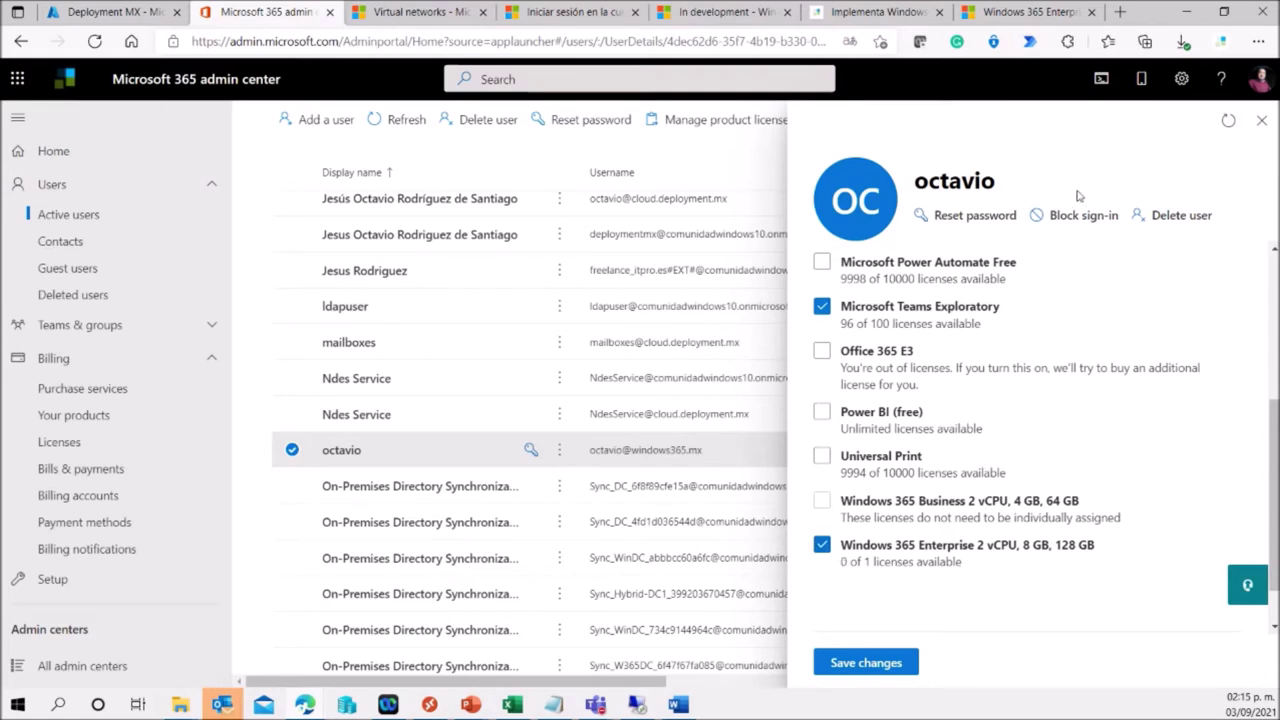
left_click(1261, 120)
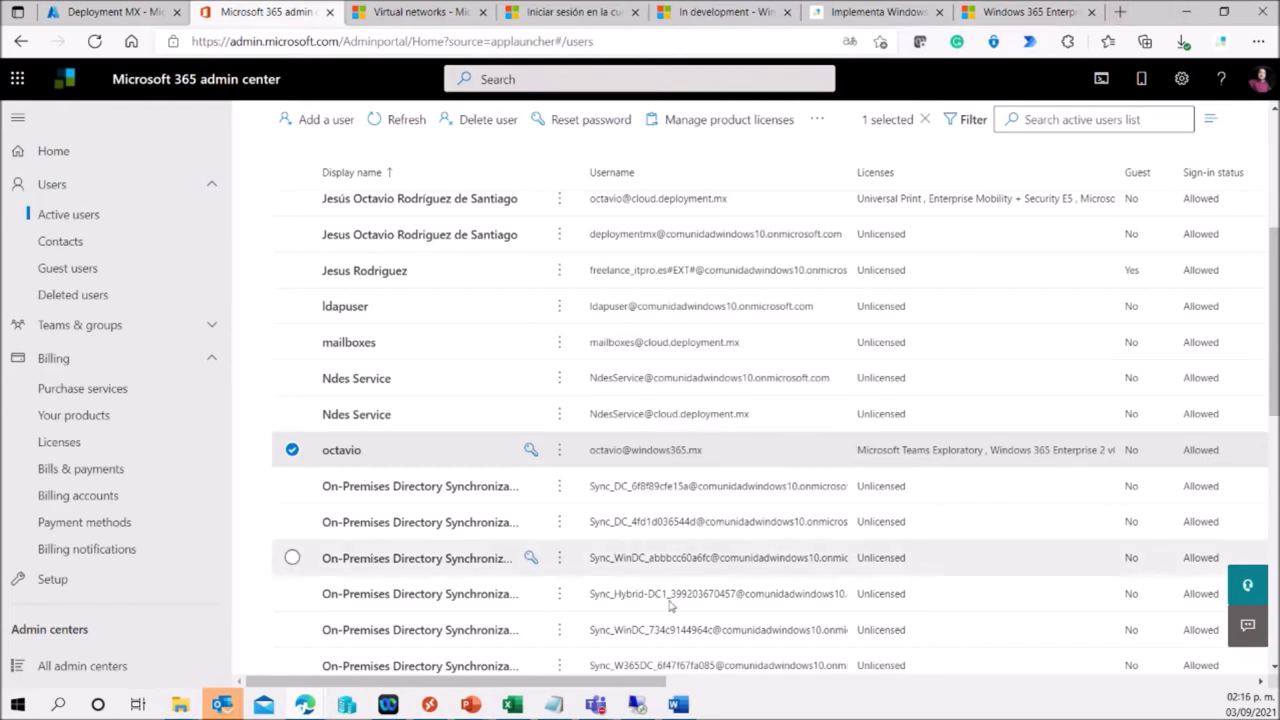
On the remote server, launch Server Manager and Active Directory Users and Computers.
left_click(640, 705)
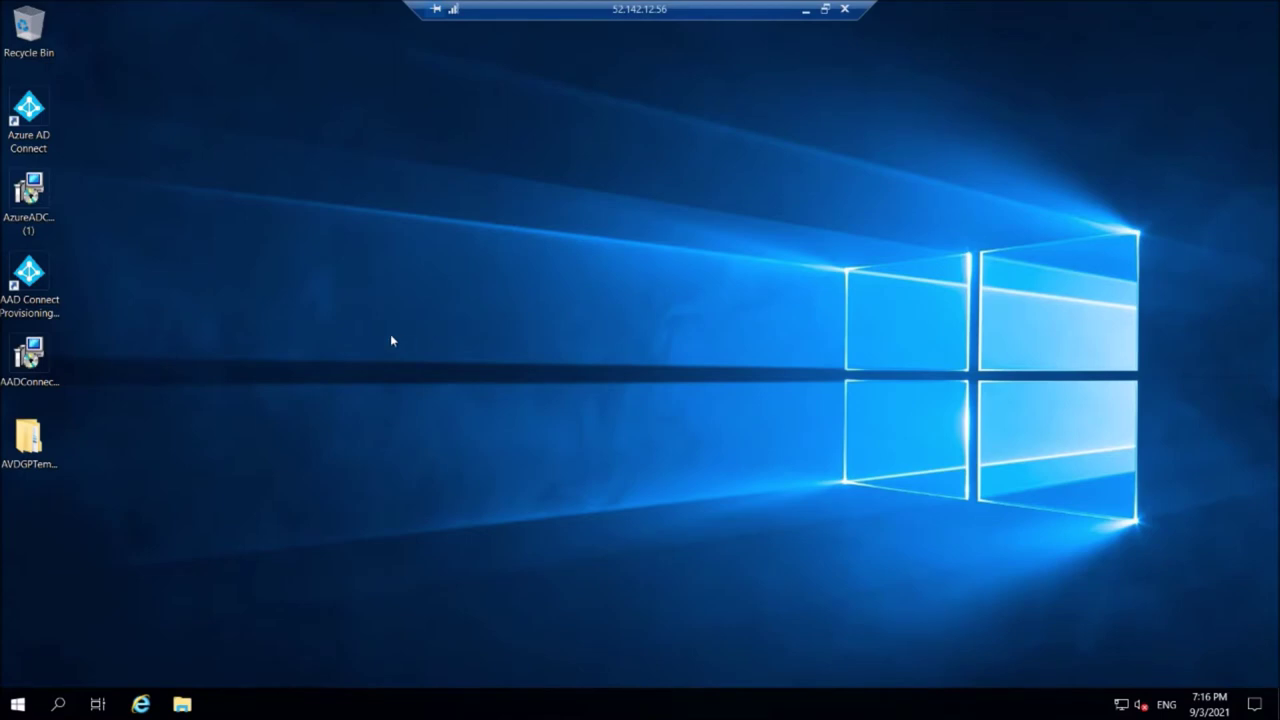
double_click(40, 130)
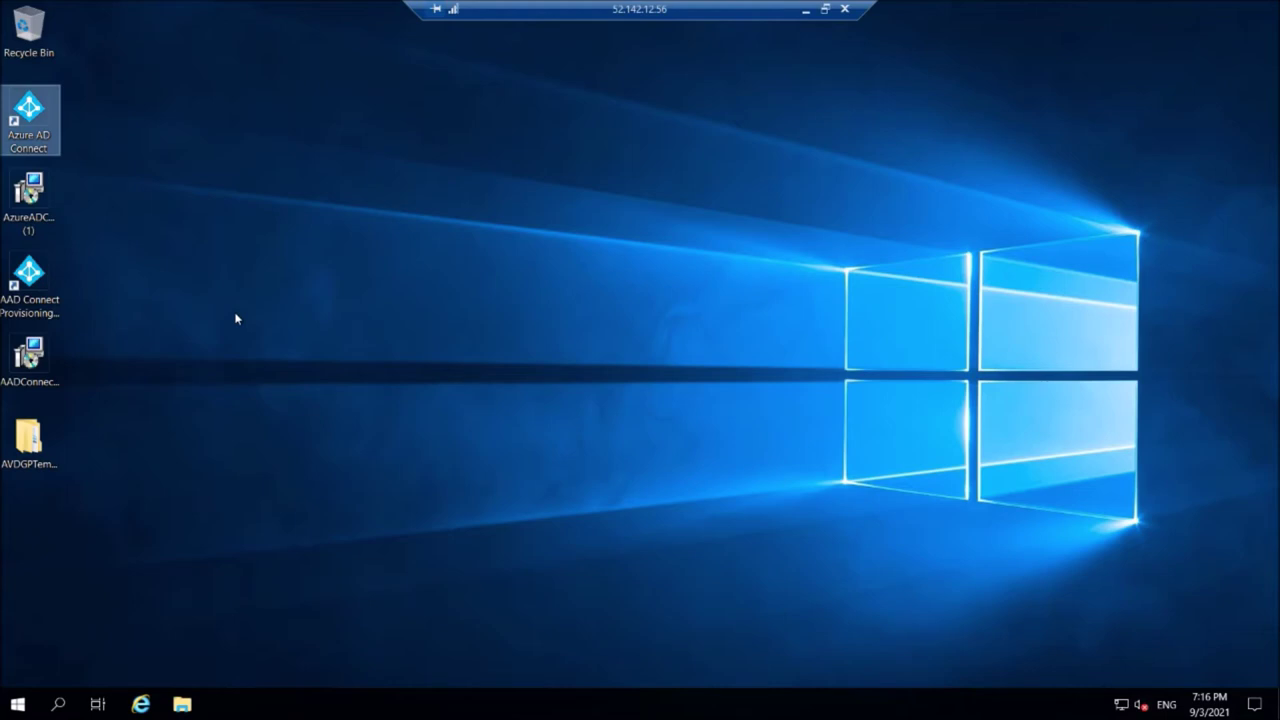
left_click(28, 706)
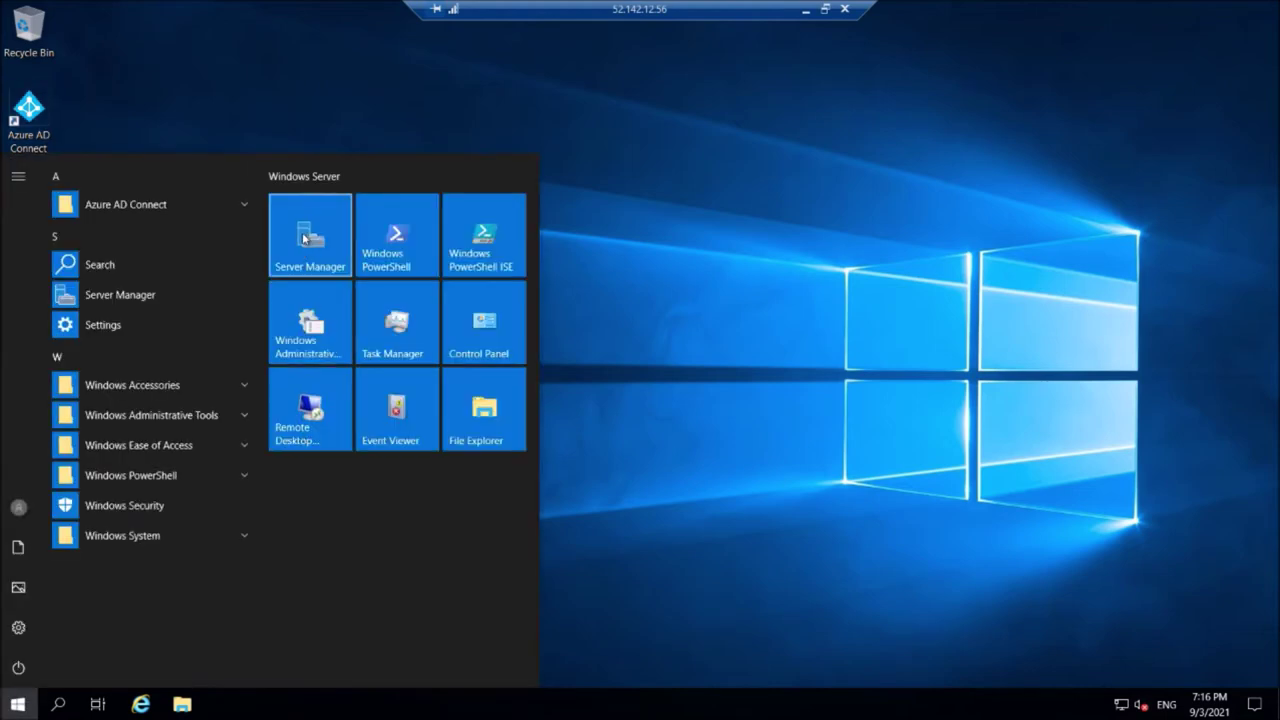
left_click(304, 238)
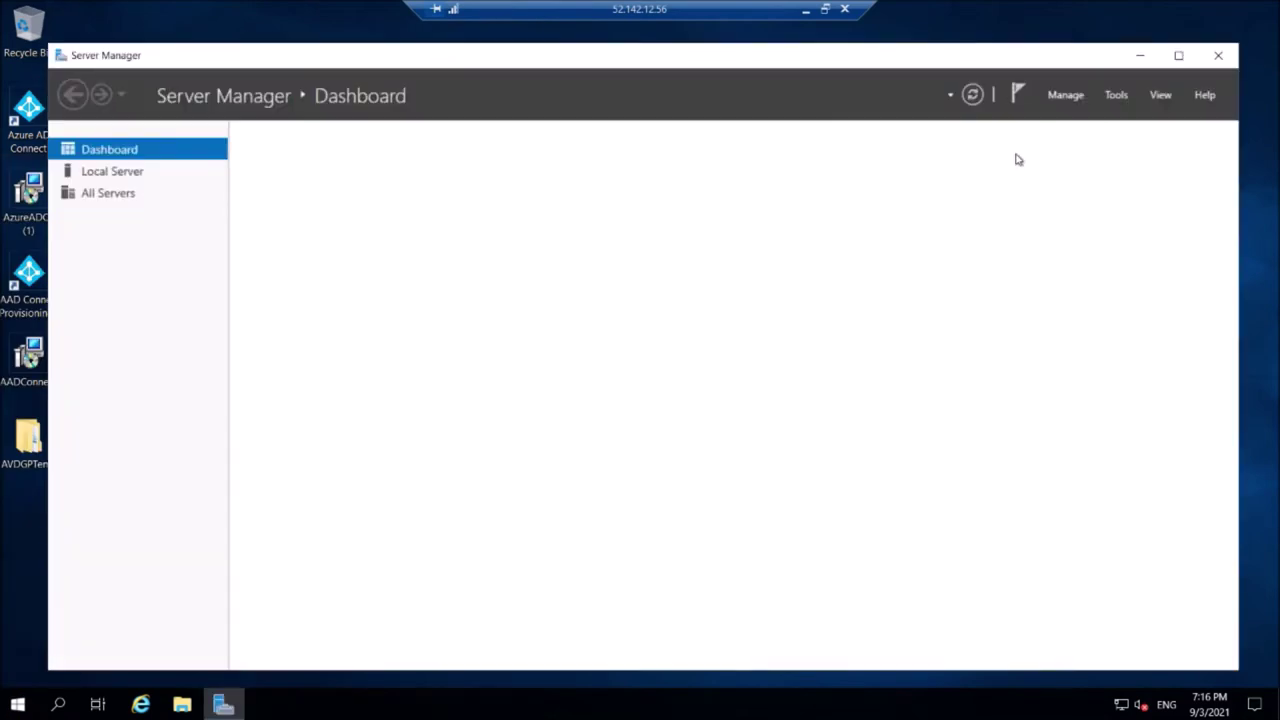
left_click(1114, 94)
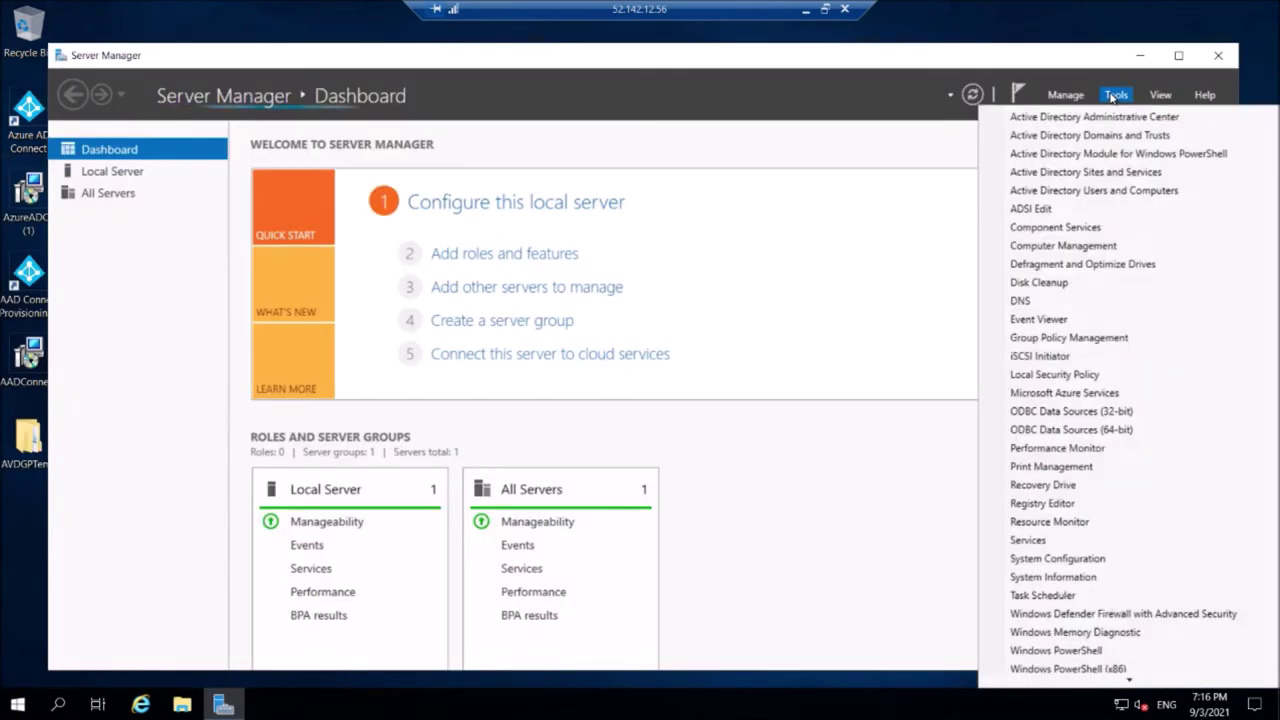
left_click(1092, 190)
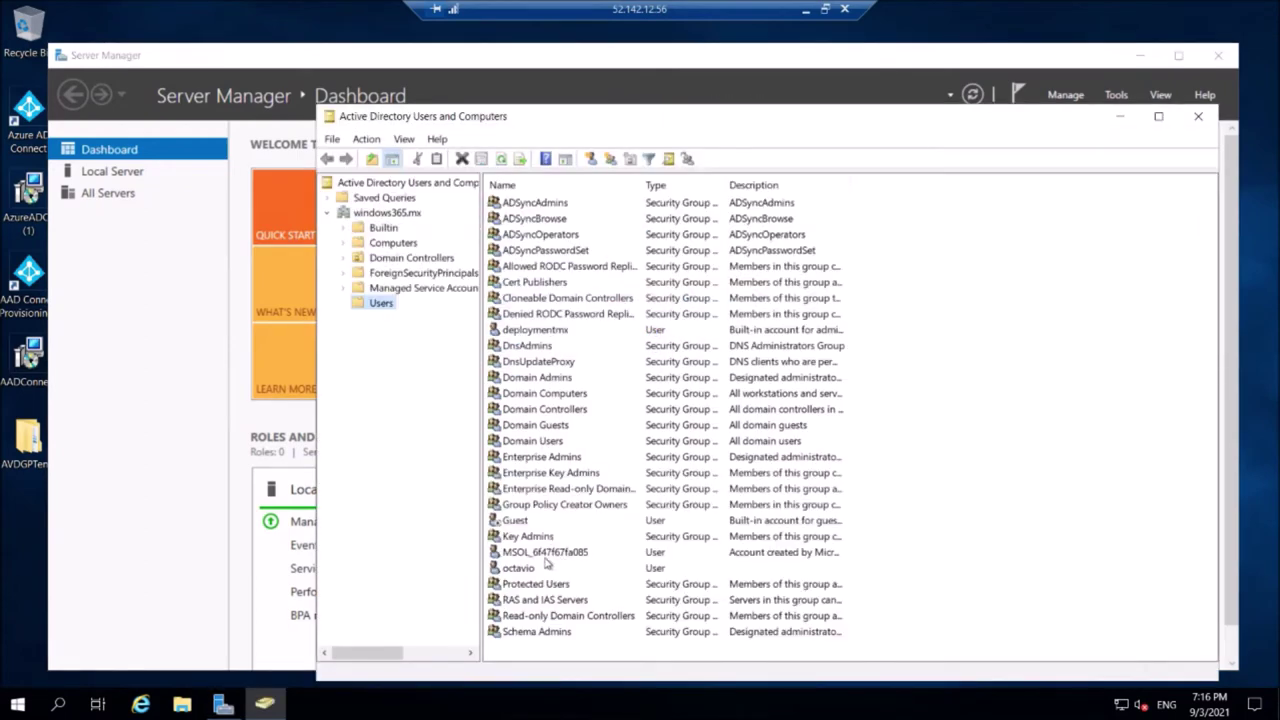
View the logon settings in the Cloud PC user account's properties.
left_click(528, 569)
right_click(530, 570)
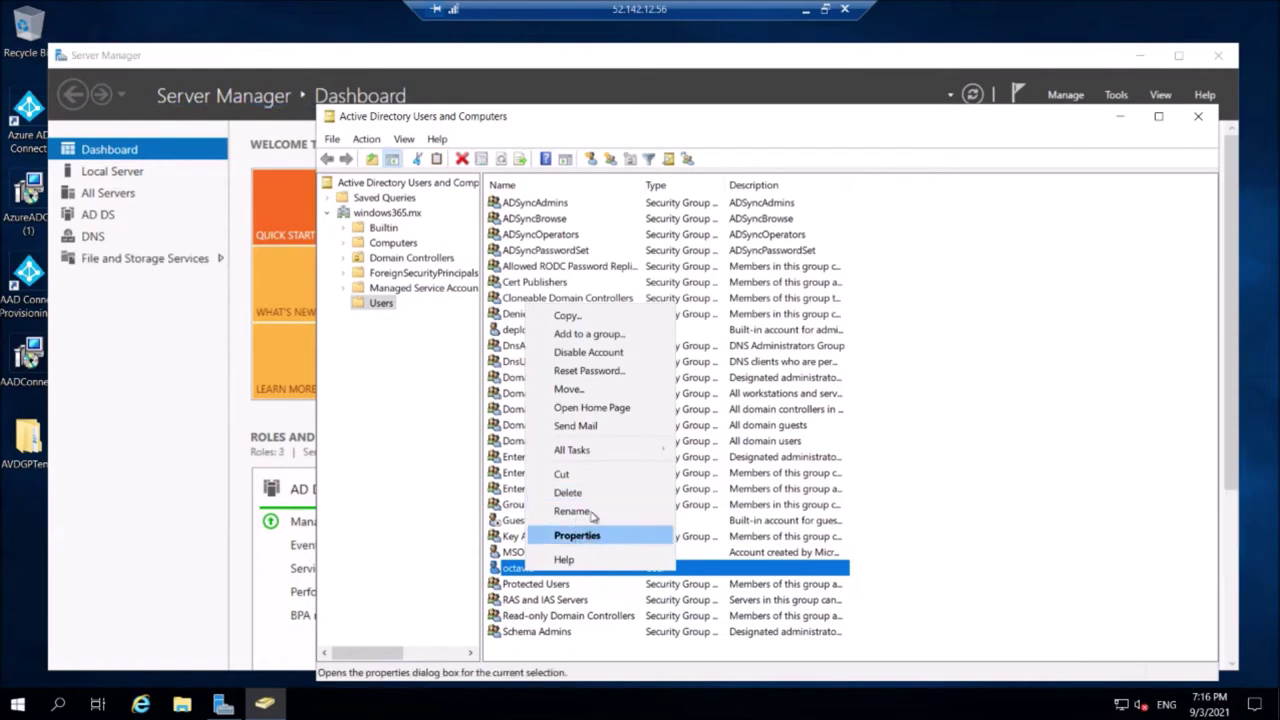
left_click(574, 535)
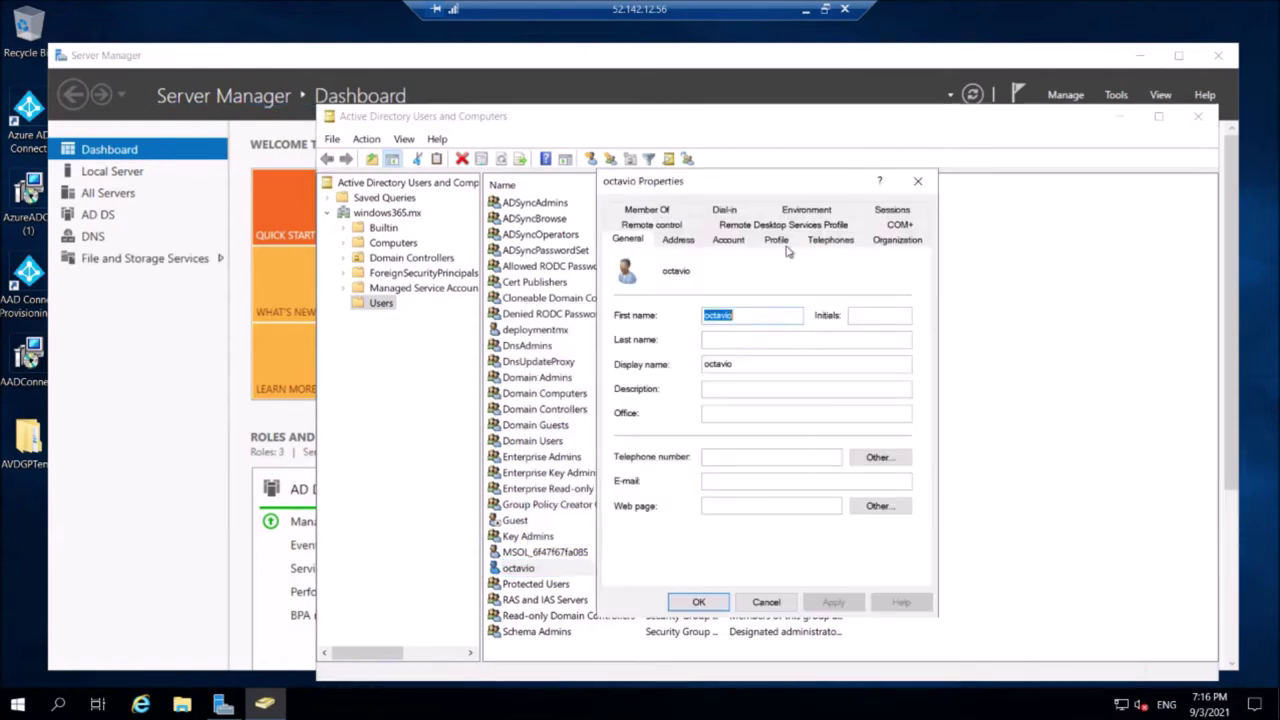
left_click(728, 242)
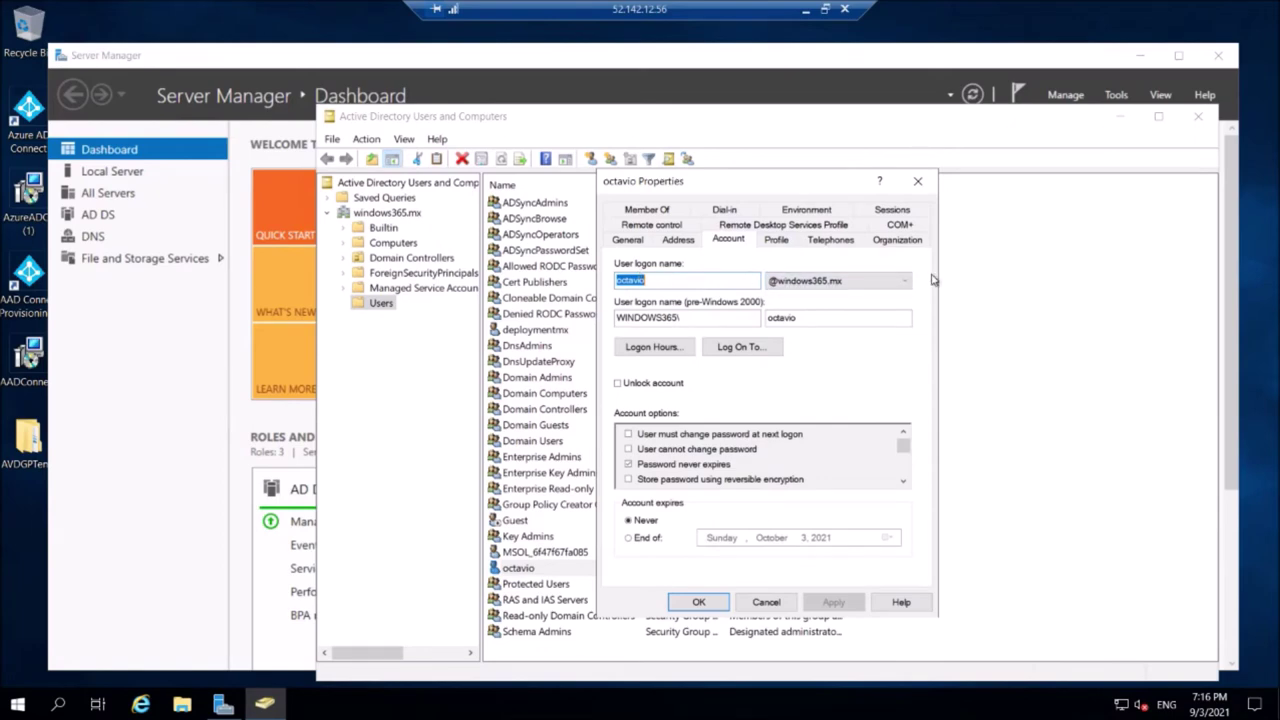
Close the user properties, Active Directory Users and Computers, and Server Manager.
left_click(917, 181)
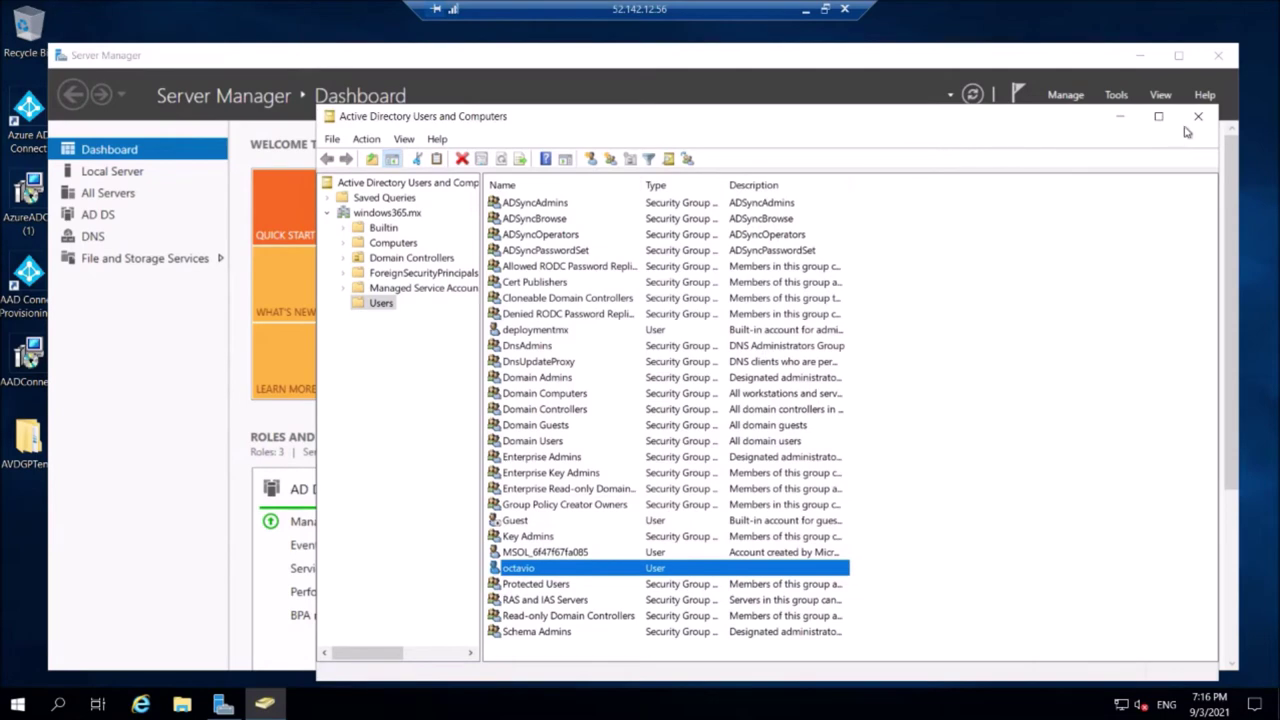
left_click(1198, 116)
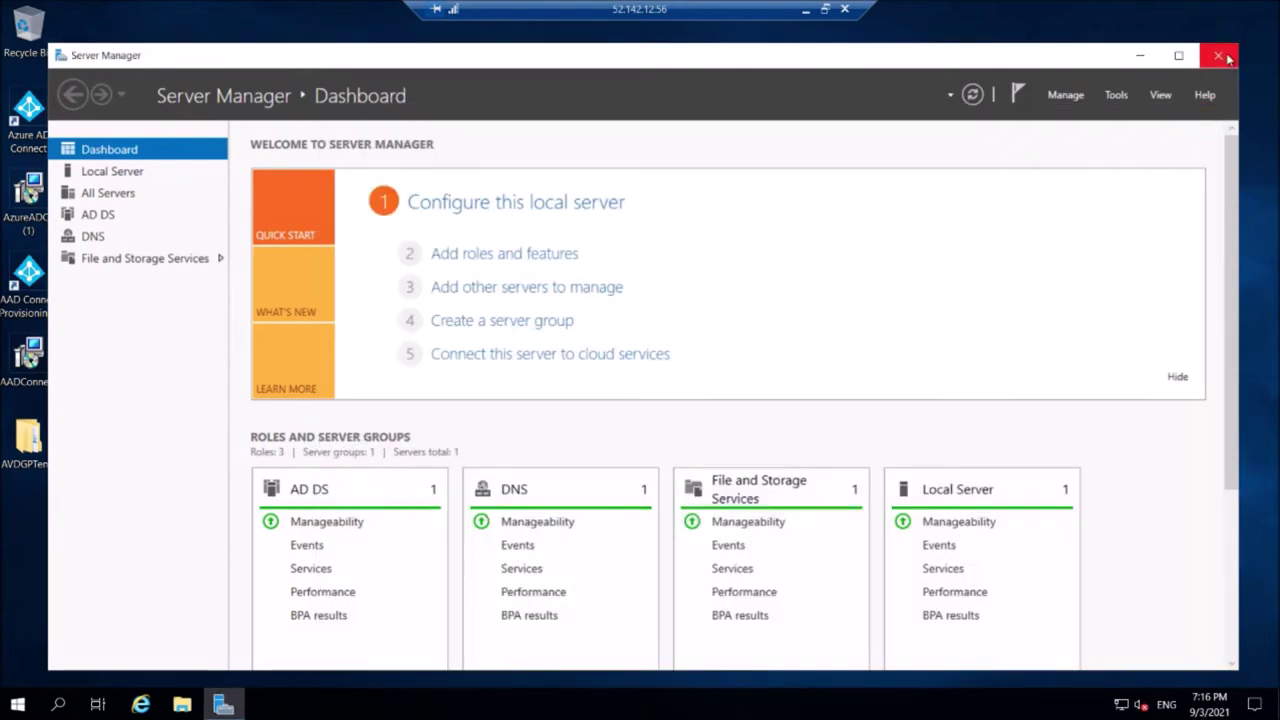
left_click(1227, 60)
left_click(469, 212)
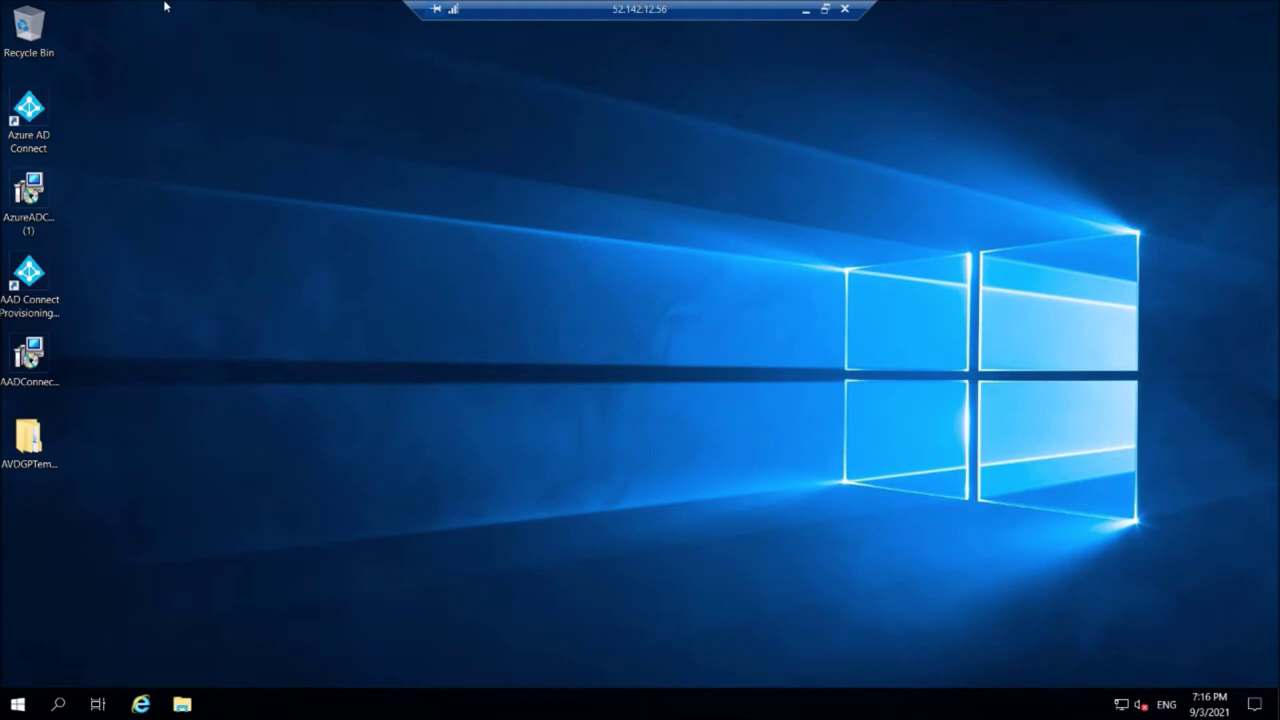
Go to the Endpoint Manager tab's Devices overview, listing 10 Intune enrolled devices.
key("super")
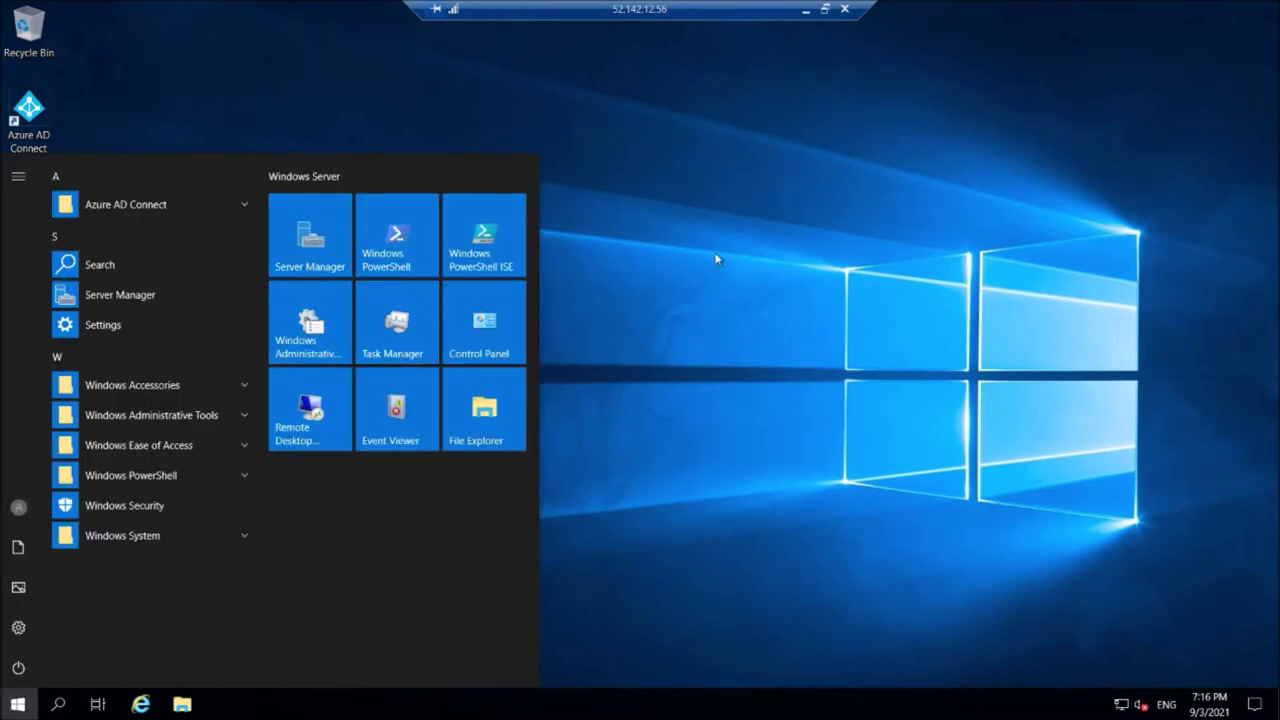
left_click(714, 257)
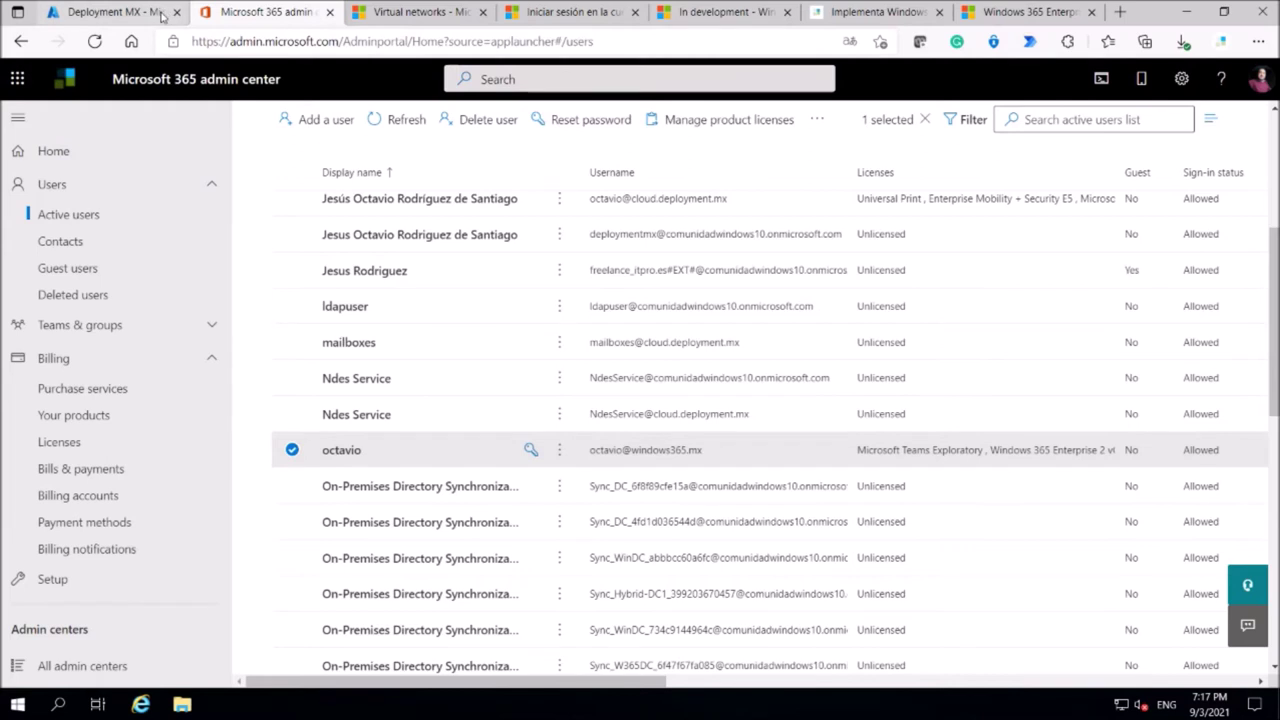
left_click(113, 12)
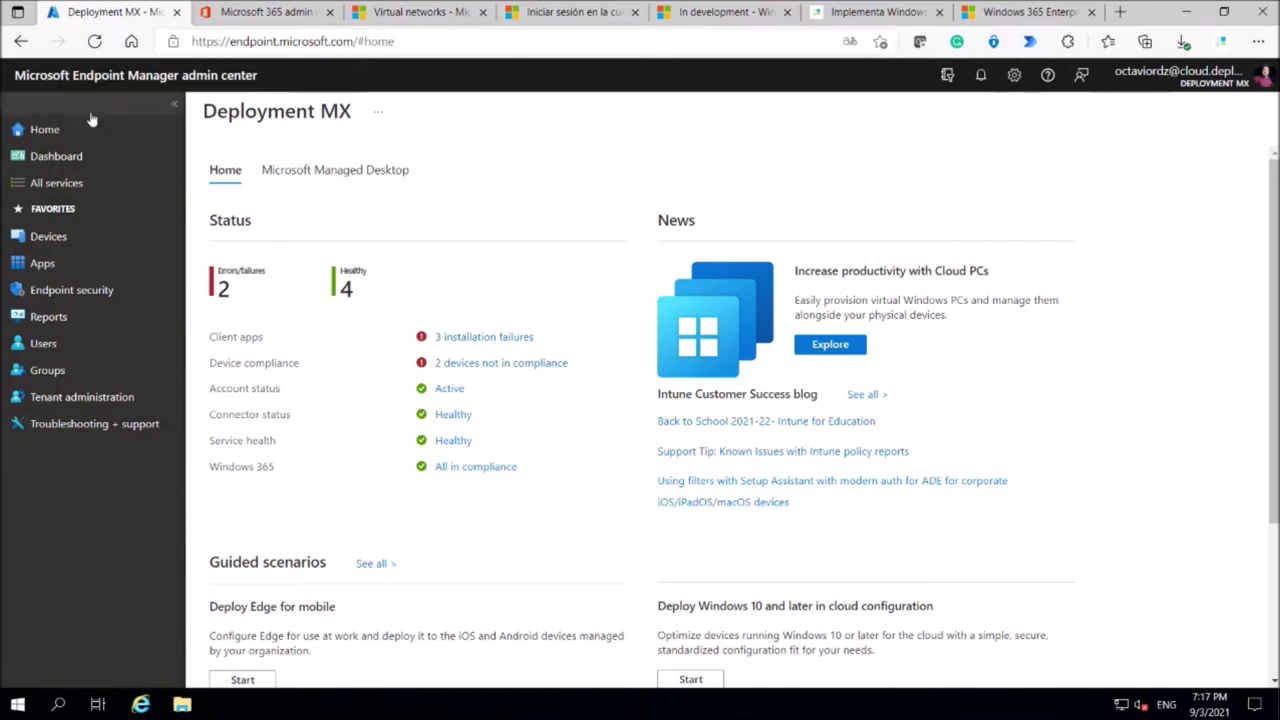
left_click(55, 240)
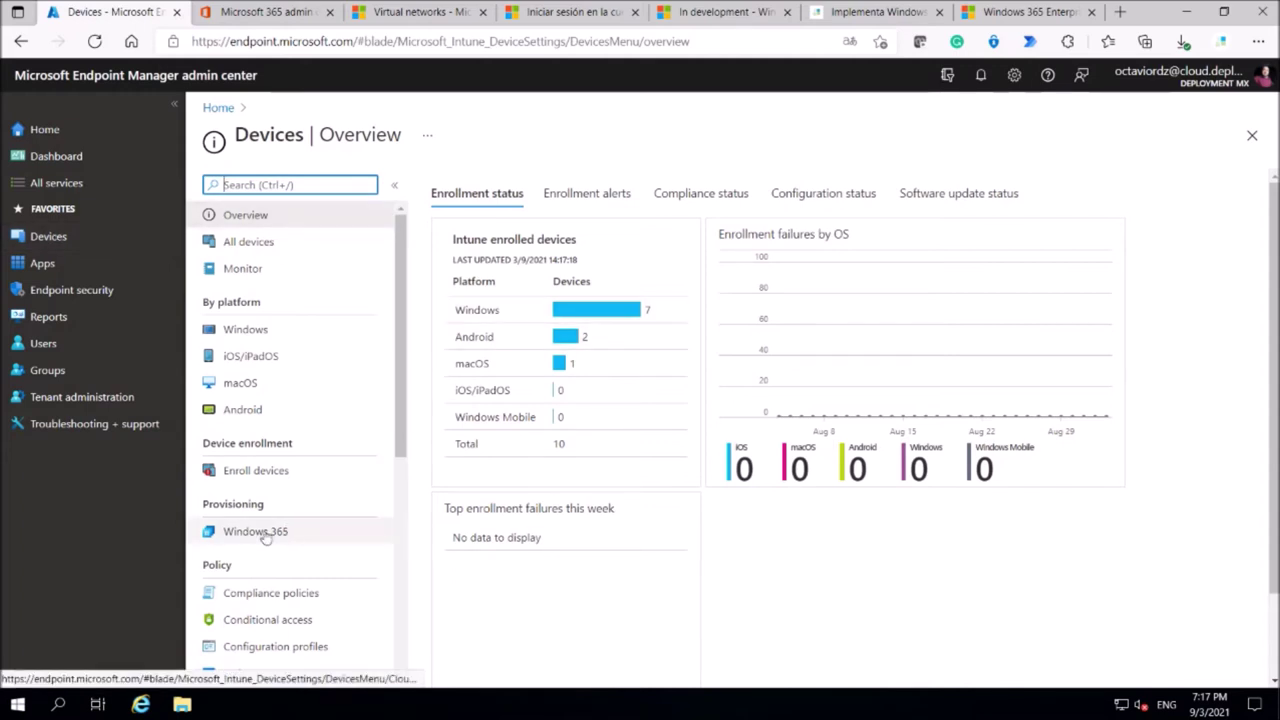
Open Windows 365 under Provisioning, showing 1 Cloud PC provisioned and healthy connections.
scroll(380, 380, "down", 3)
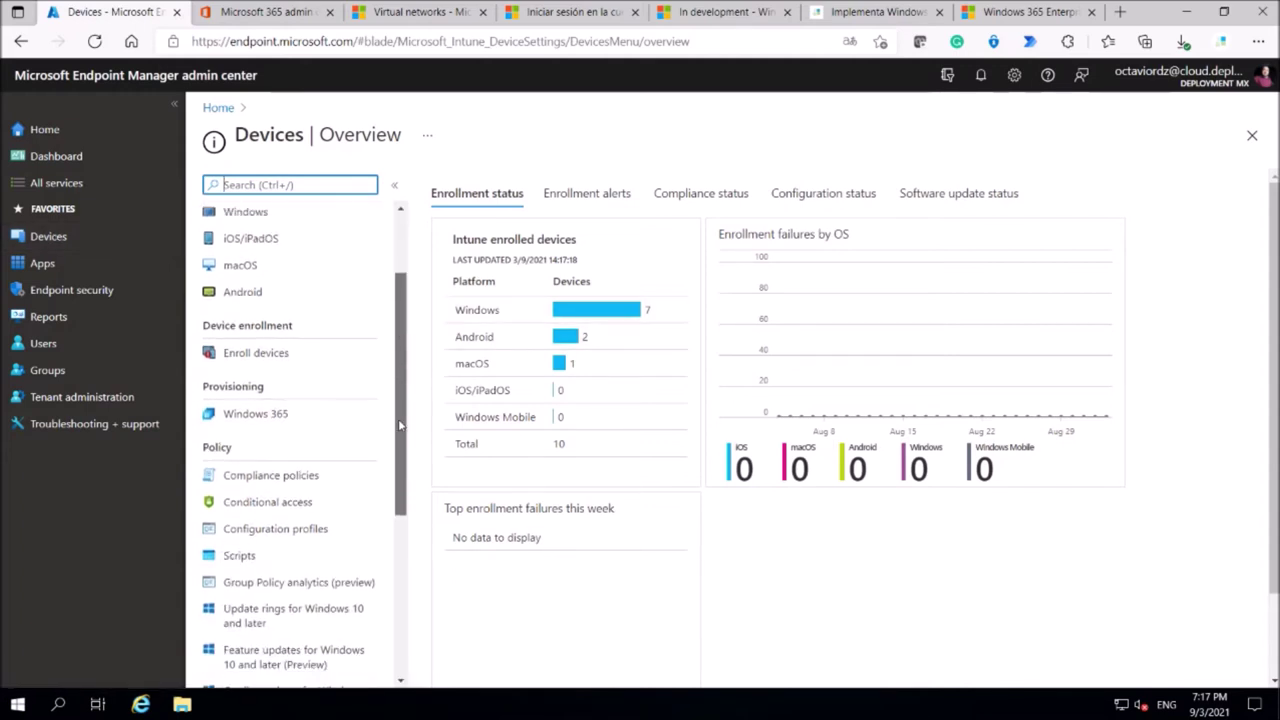
left_click(257, 398)
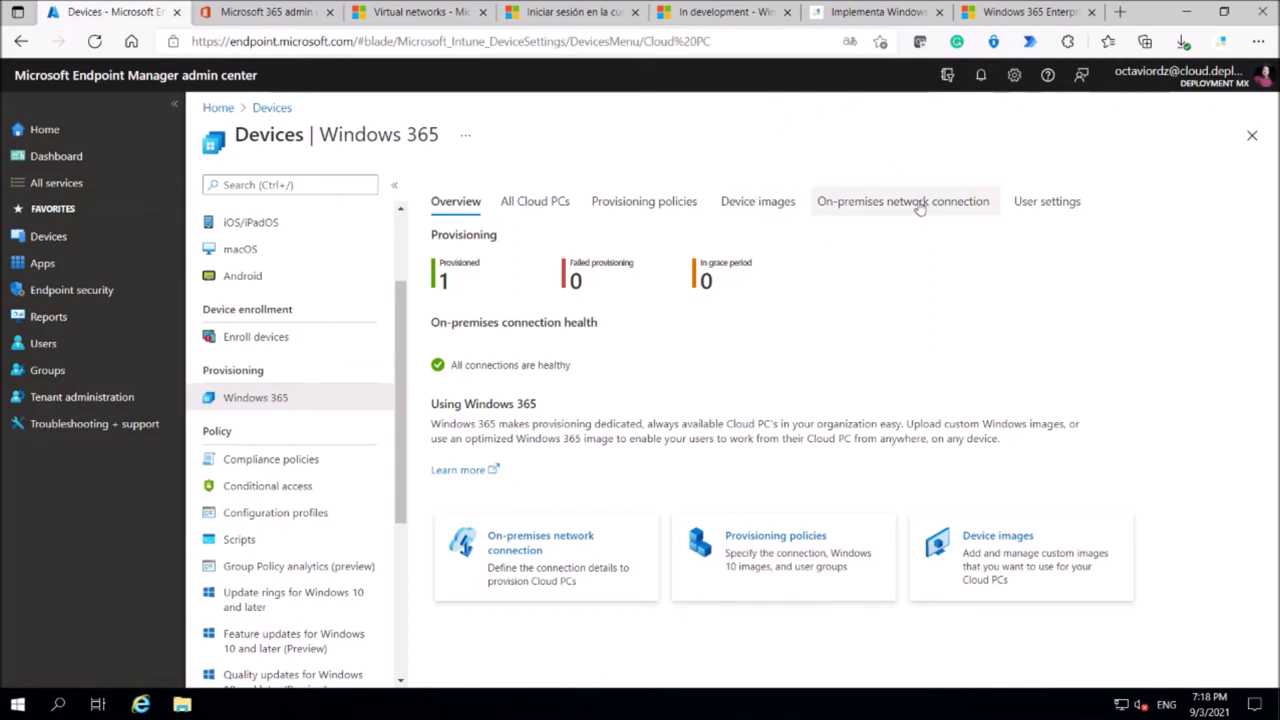
Start a new on-premises network connection named Test.
left_click(919, 204)
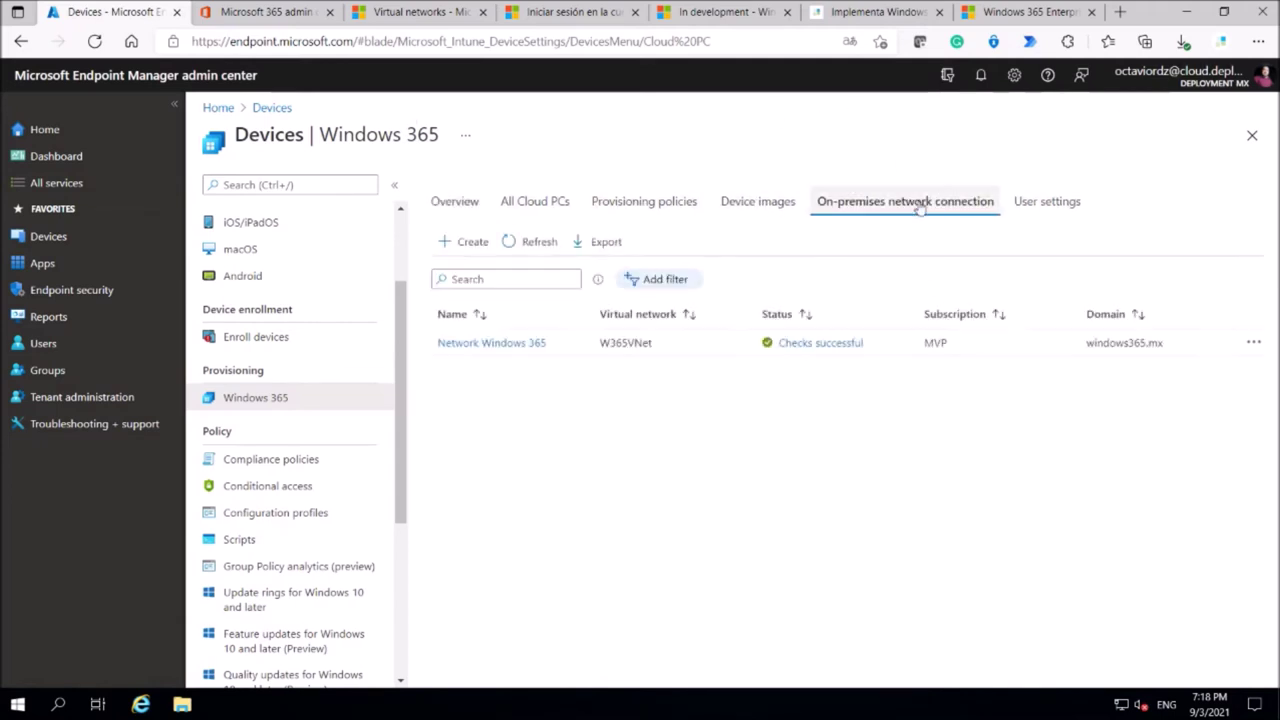
left_click(470, 244)
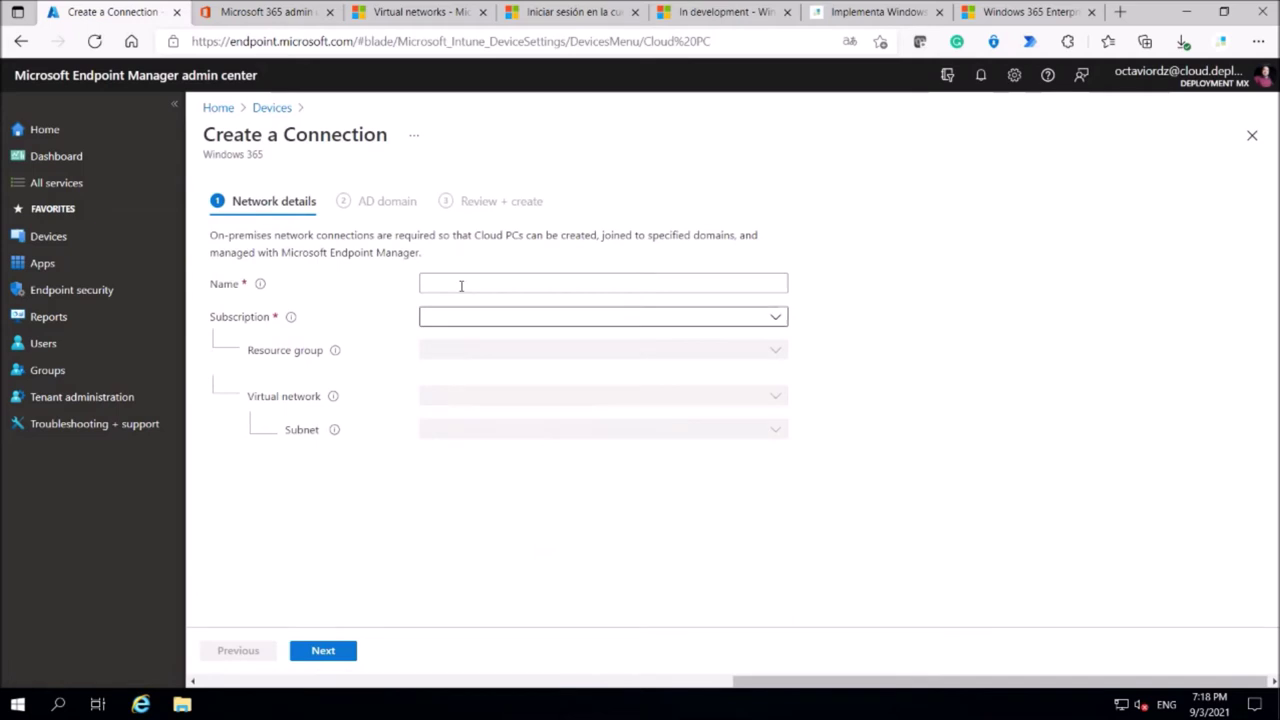
left_click(469, 283)
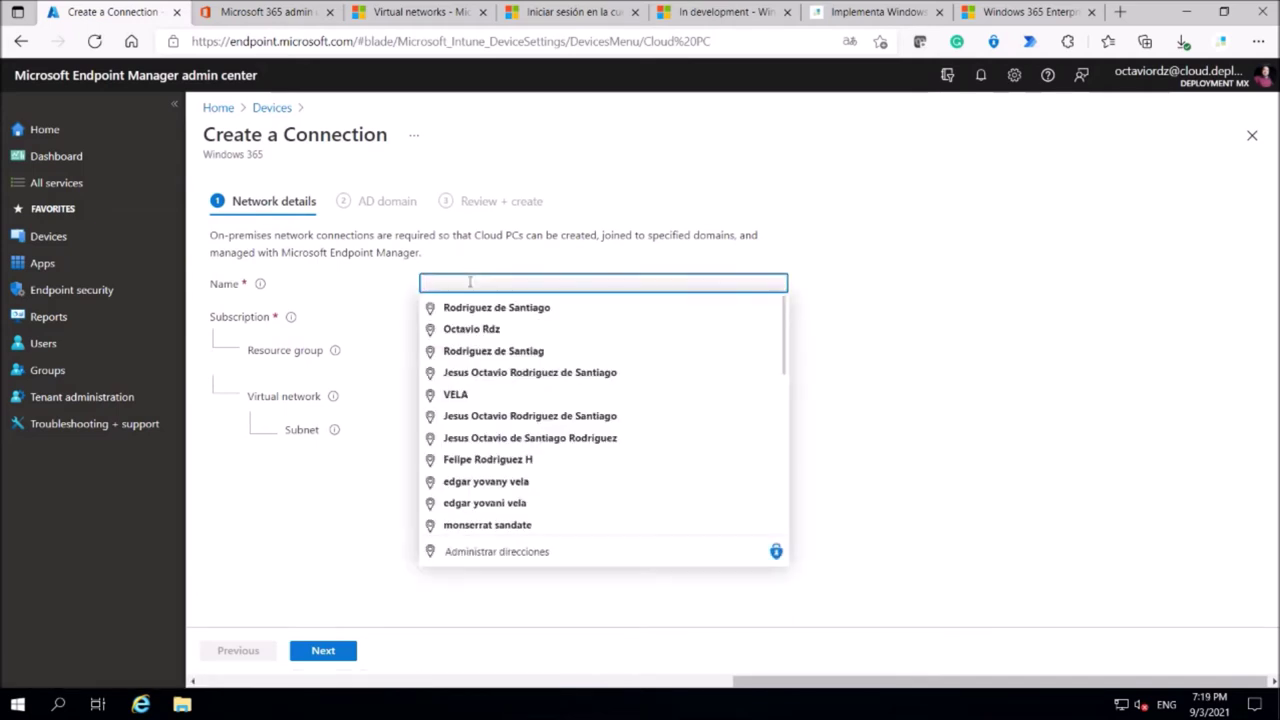
type("Test")
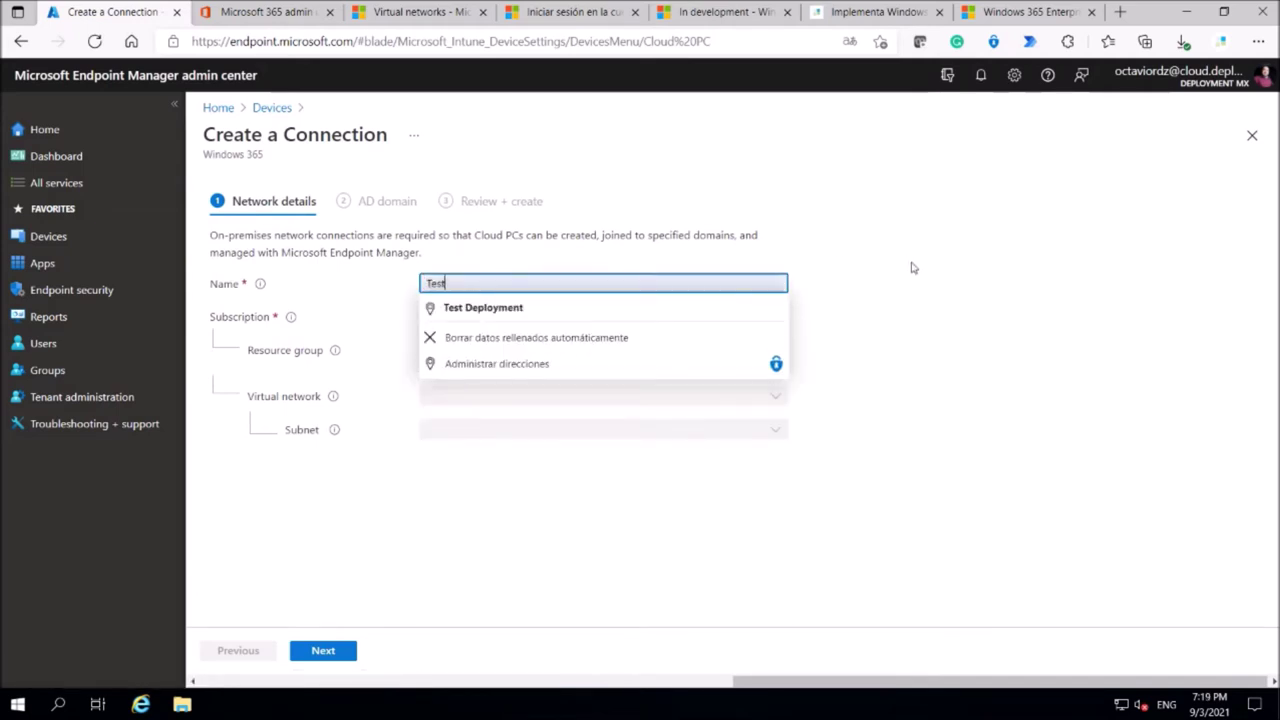
left_click(911, 266)
Set subscription MVP, resource group W365RG, virtual network W365VNet and subnet default, then continue.
left_click(772, 317)
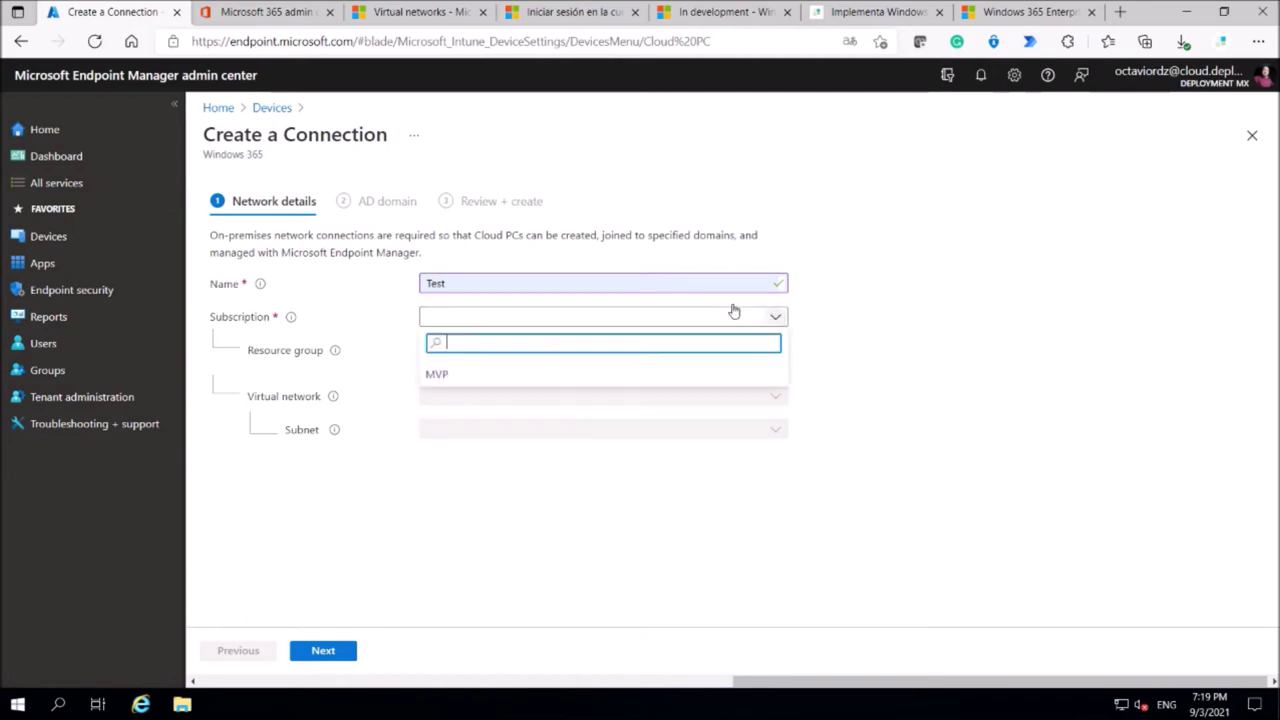
left_click(435, 376)
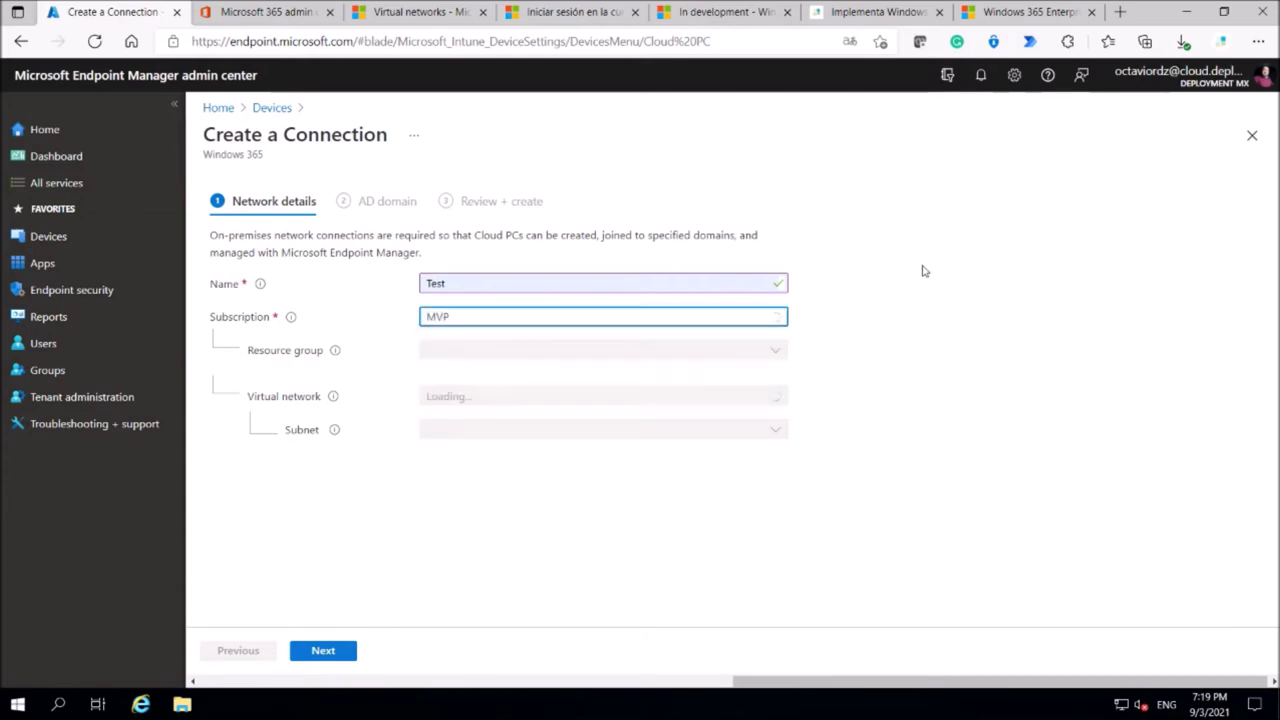
left_click(761, 356)
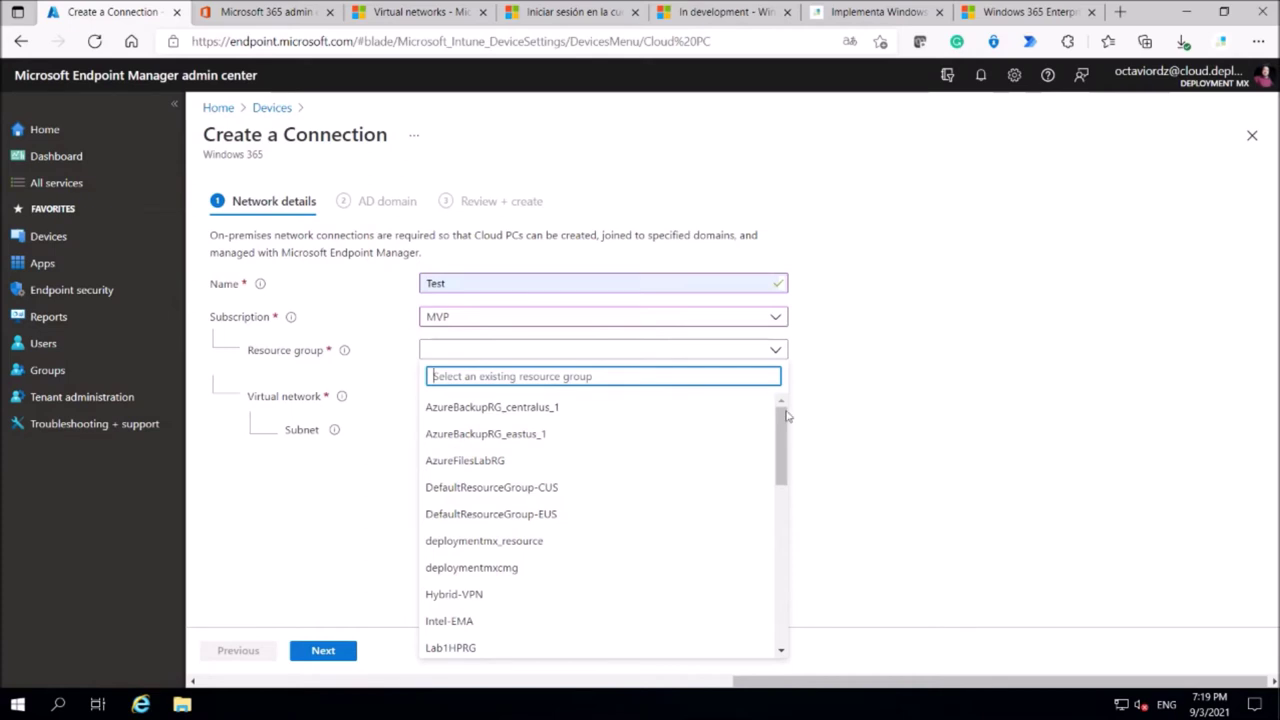
left_click_drag(781, 424, 775, 590)
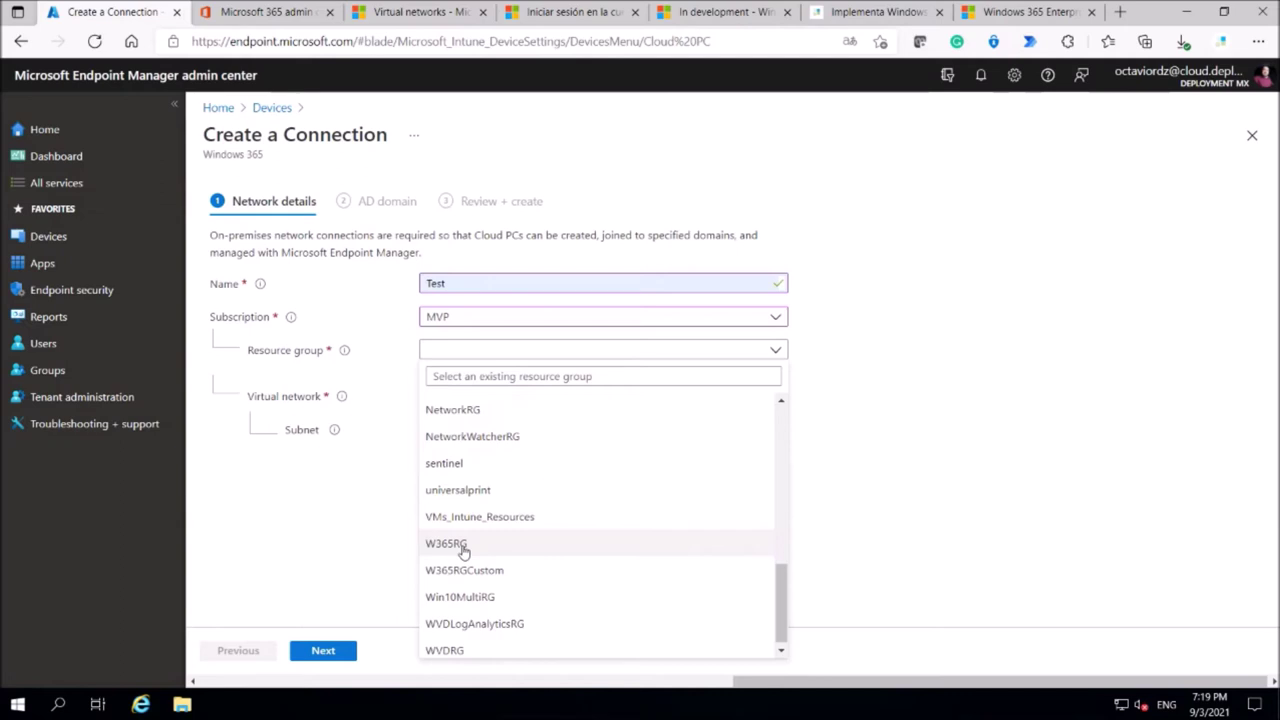
left_click(446, 543)
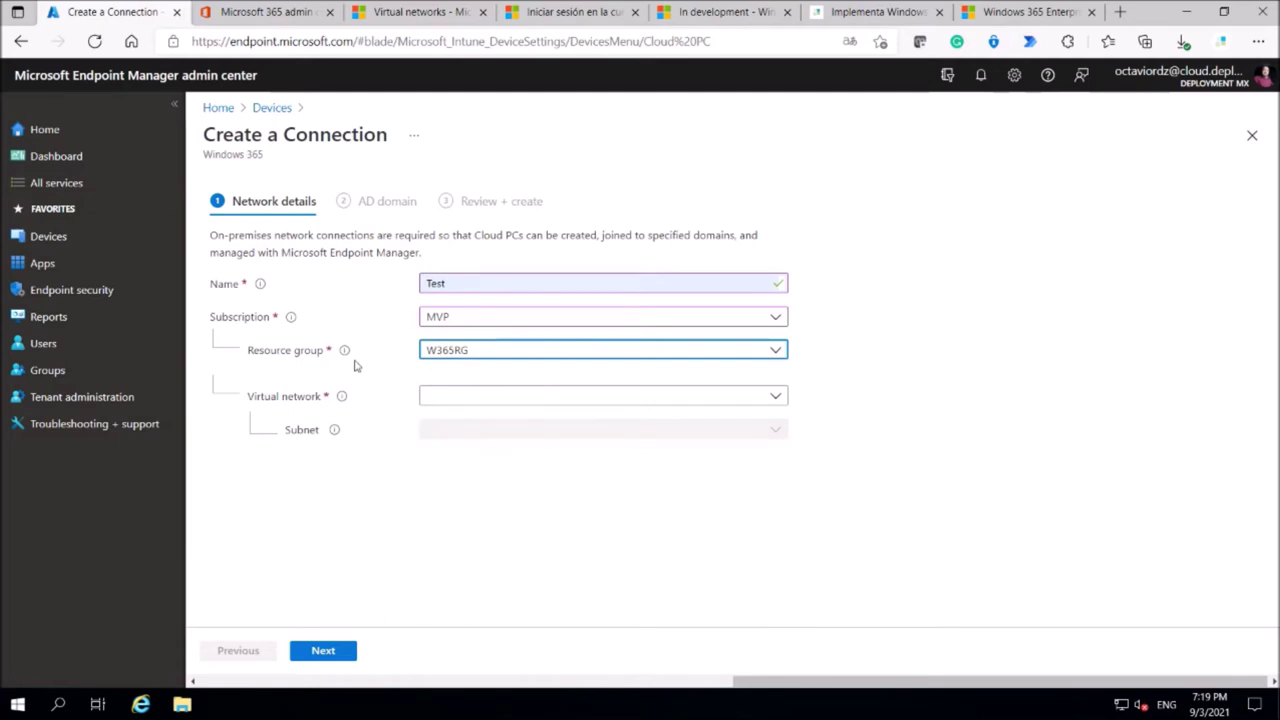
left_click(592, 402)
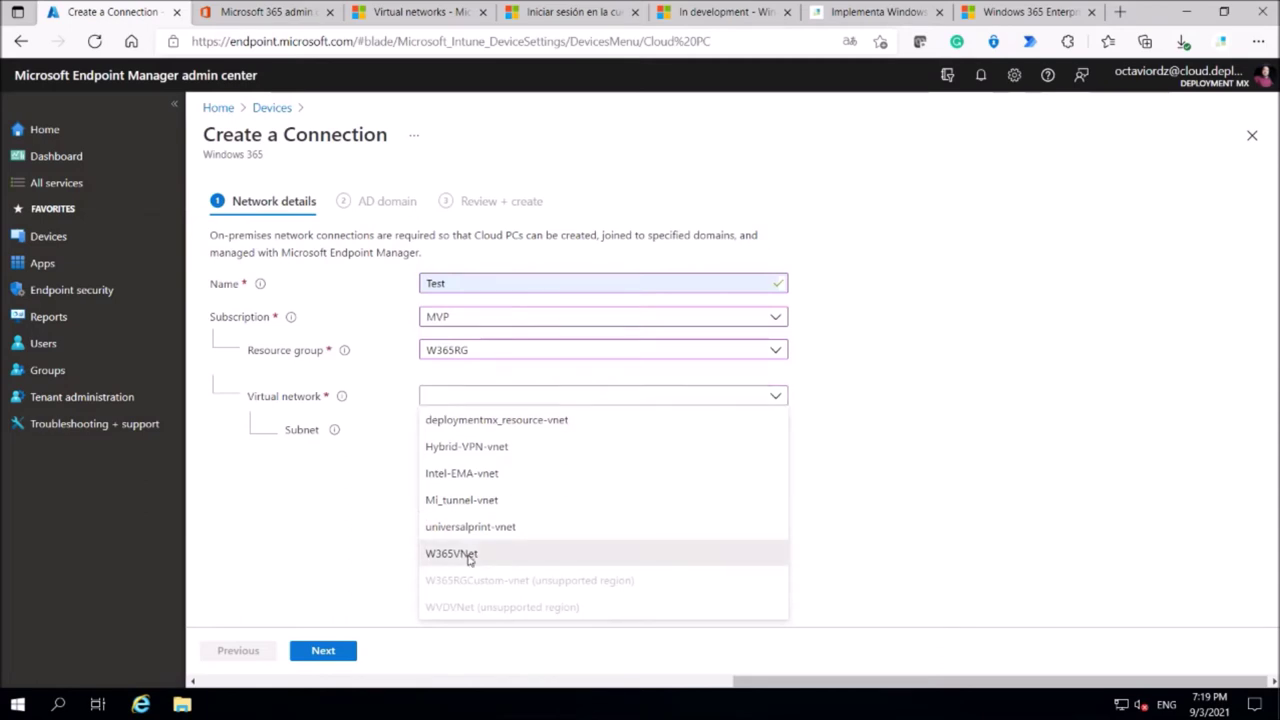
left_click(469, 556)
left_click(473, 422)
left_click(438, 464)
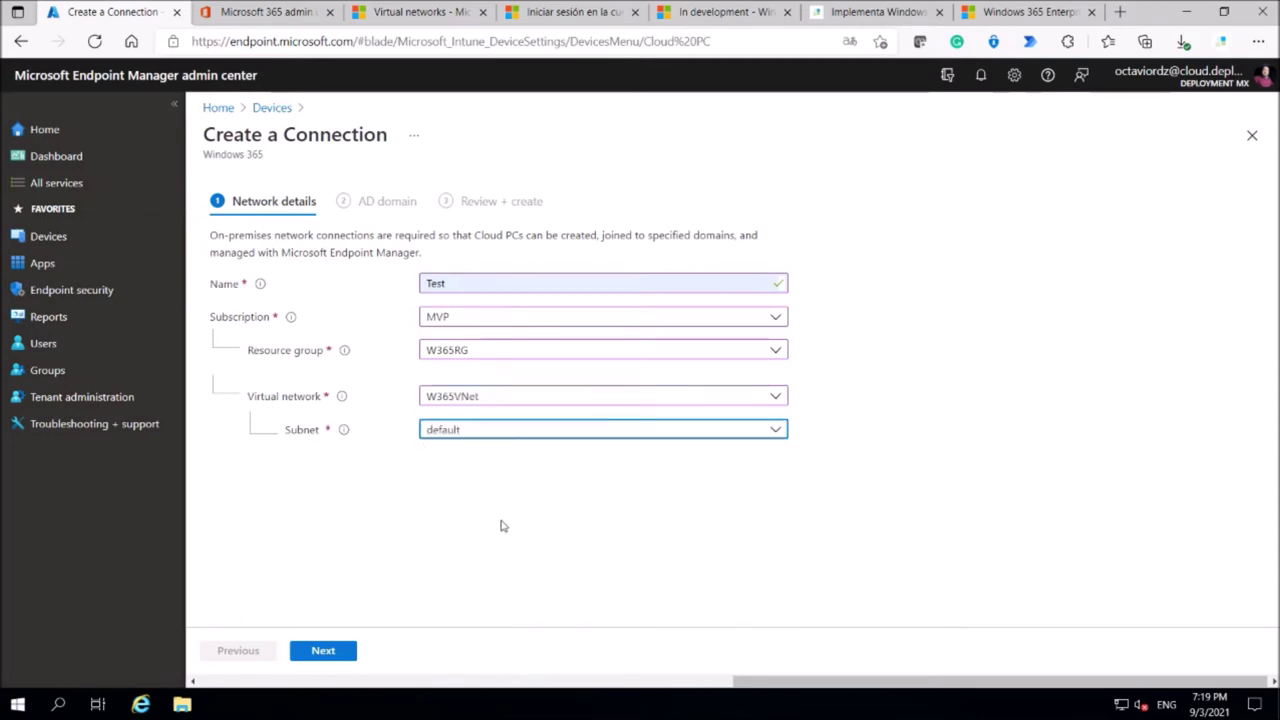
left_click(321, 652)
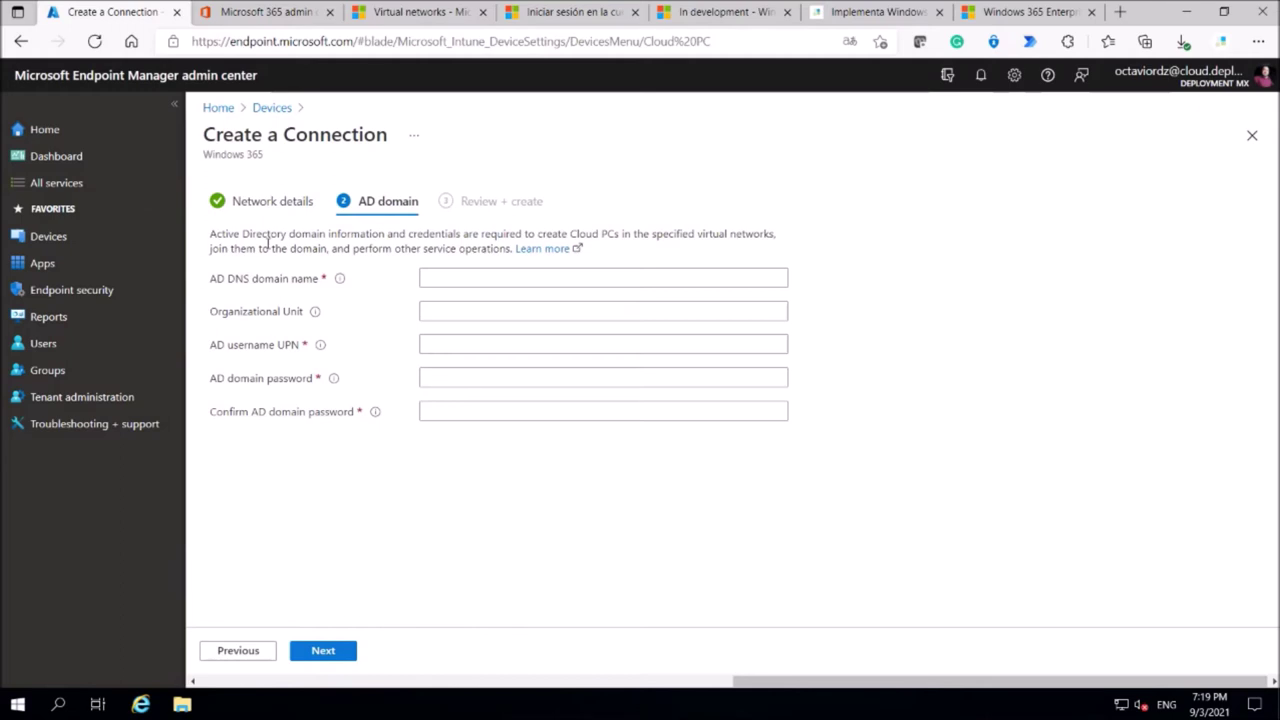
Leave the AD DNS domain, OU and UPN fields blank and return to the connections list.
left_click(529, 272)
left_click(308, 316)
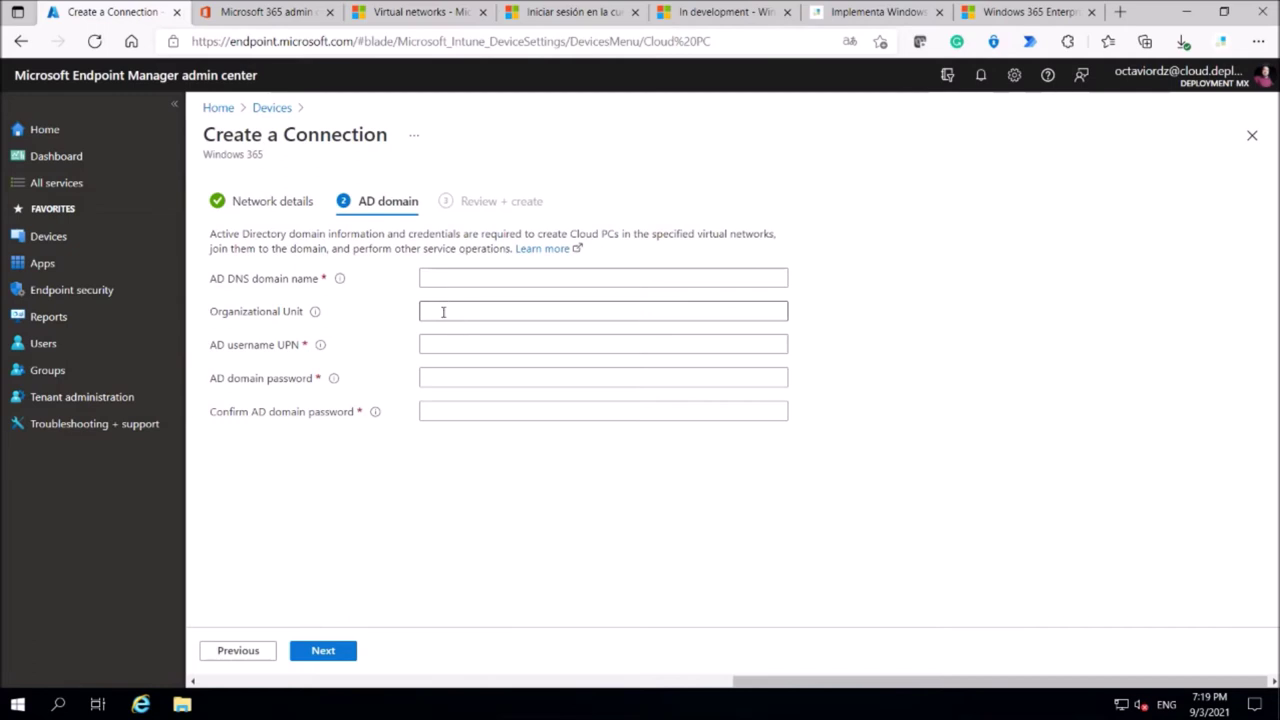
left_click(258, 349)
left_click(443, 341)
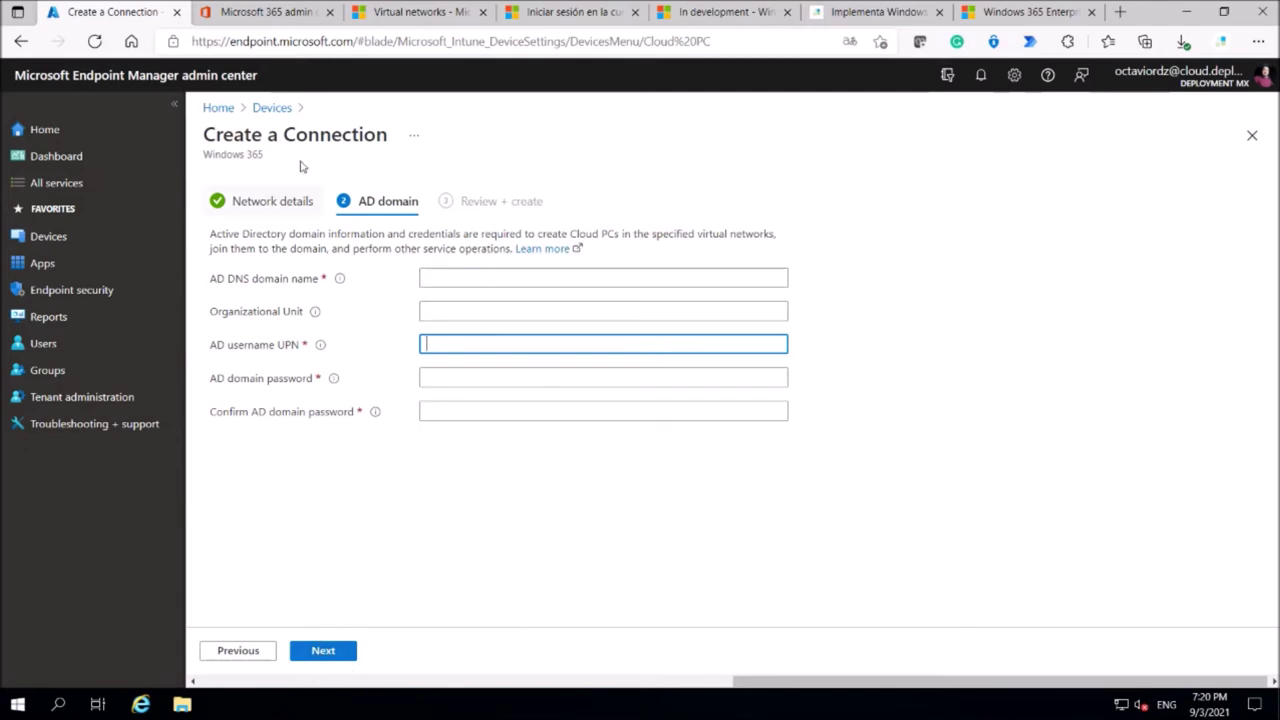
left_click(268, 107)
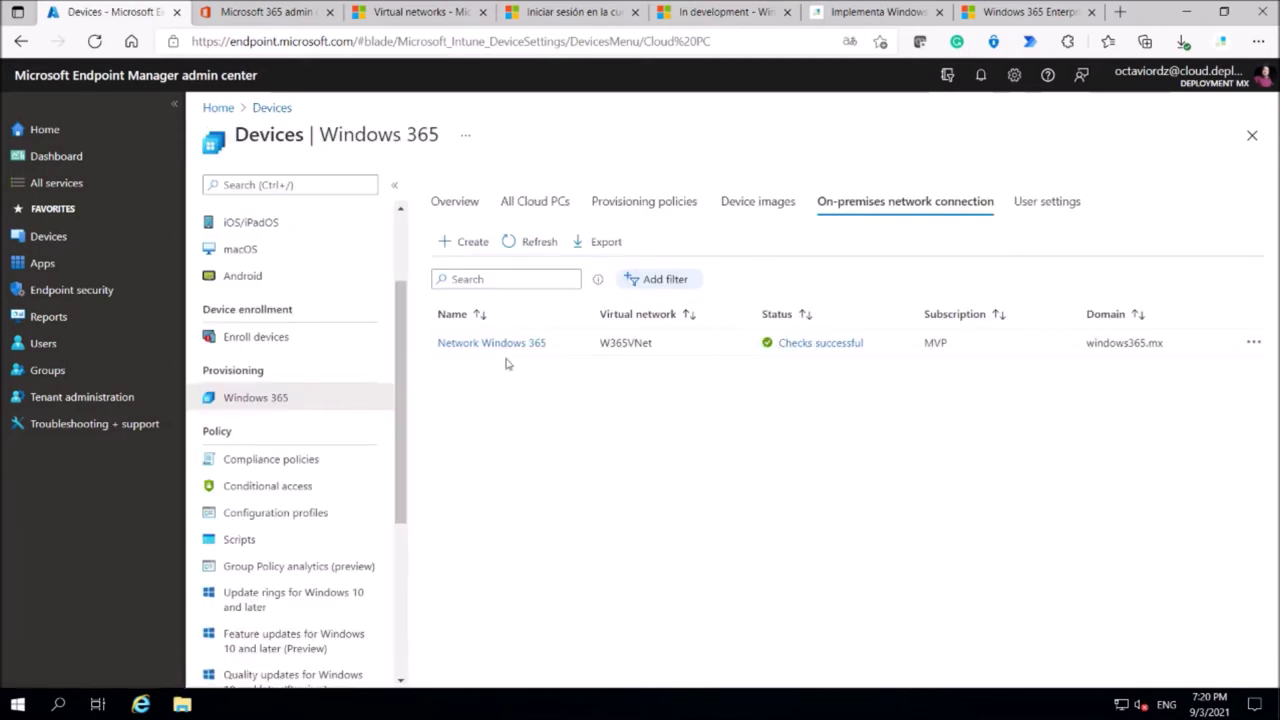
left_click(834, 351)
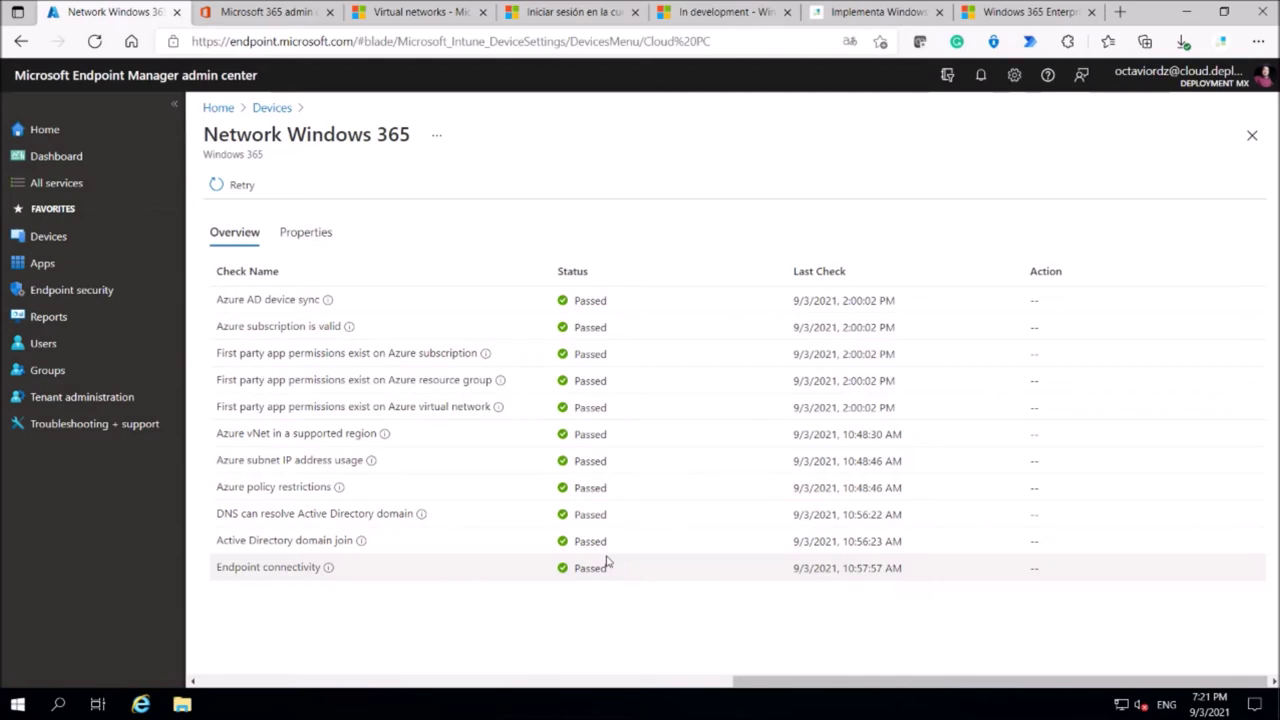
left_click(322, 222)
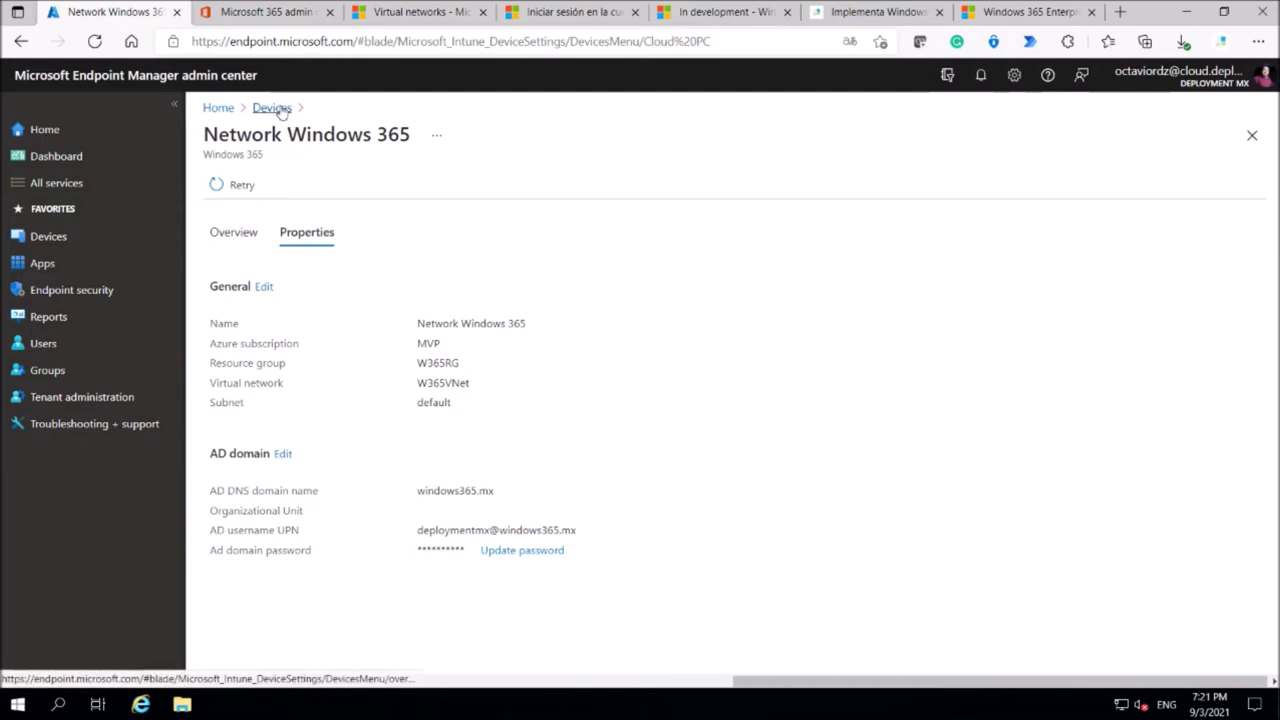
left_click(272, 108)
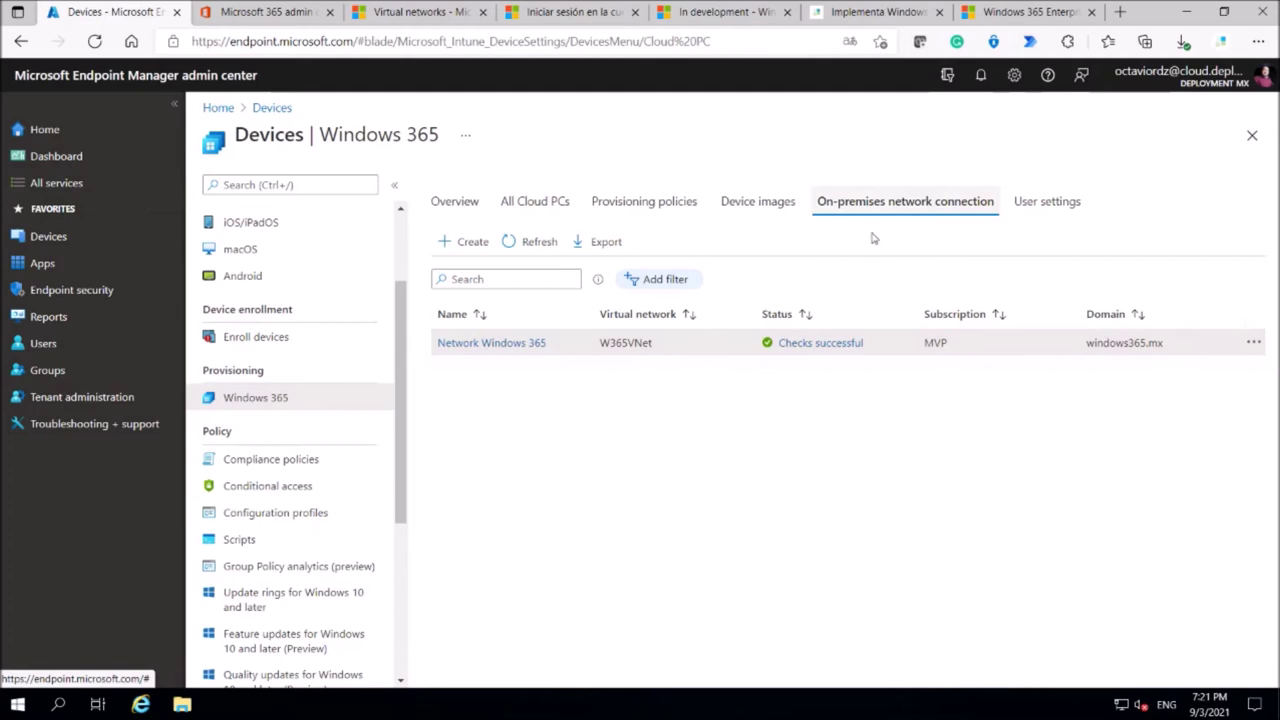
Start a new Windows 365 provisioning policy named test.
left_click(622, 210)
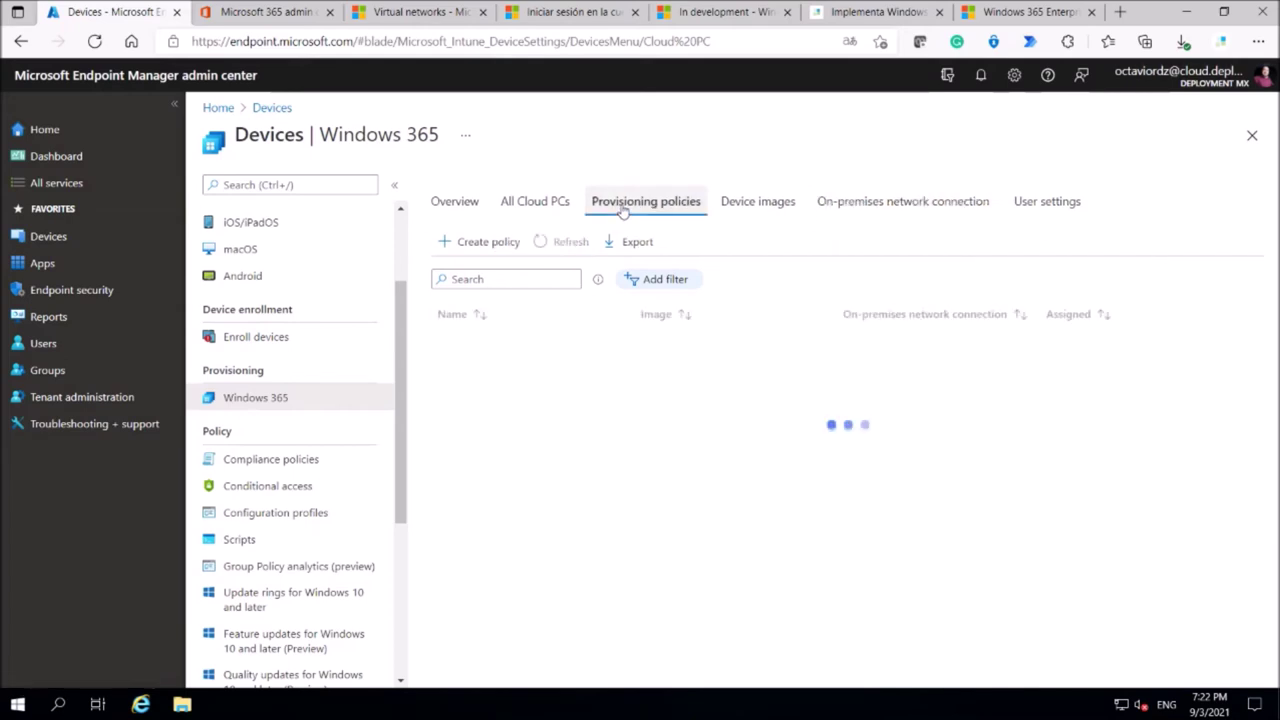
left_click(486, 248)
left_click(478, 277)
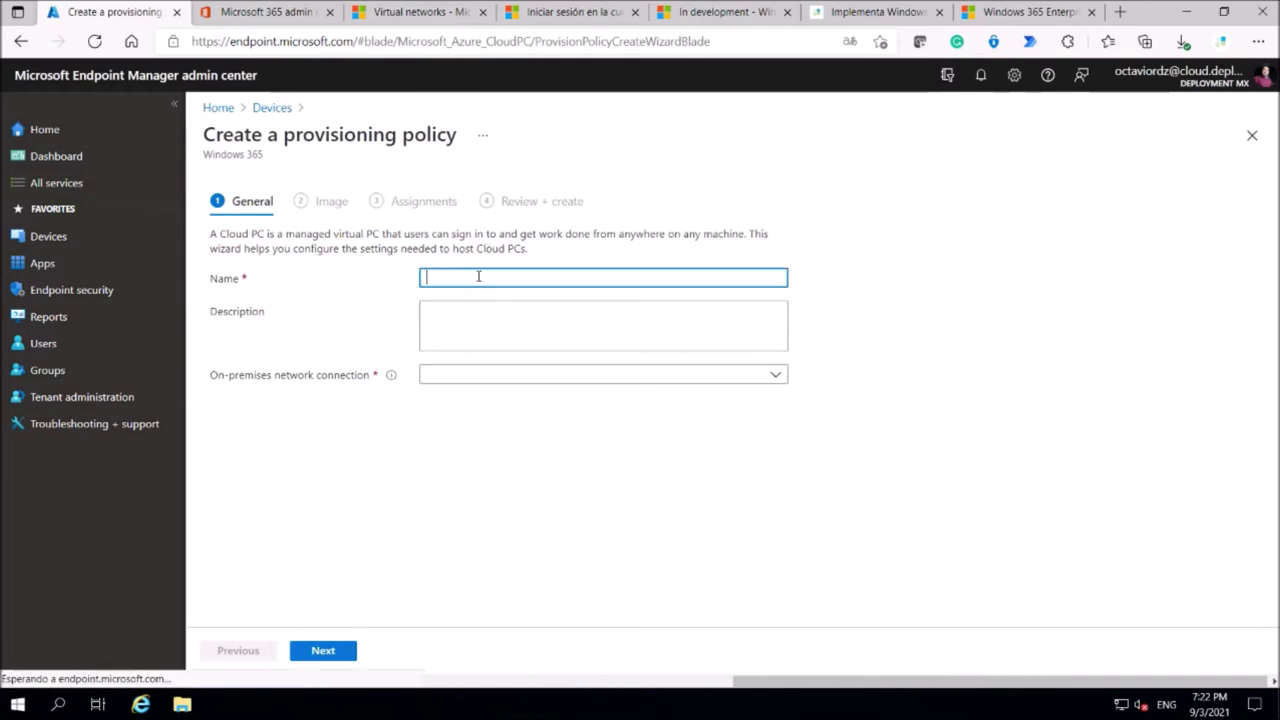
type("test")
key("Escape")
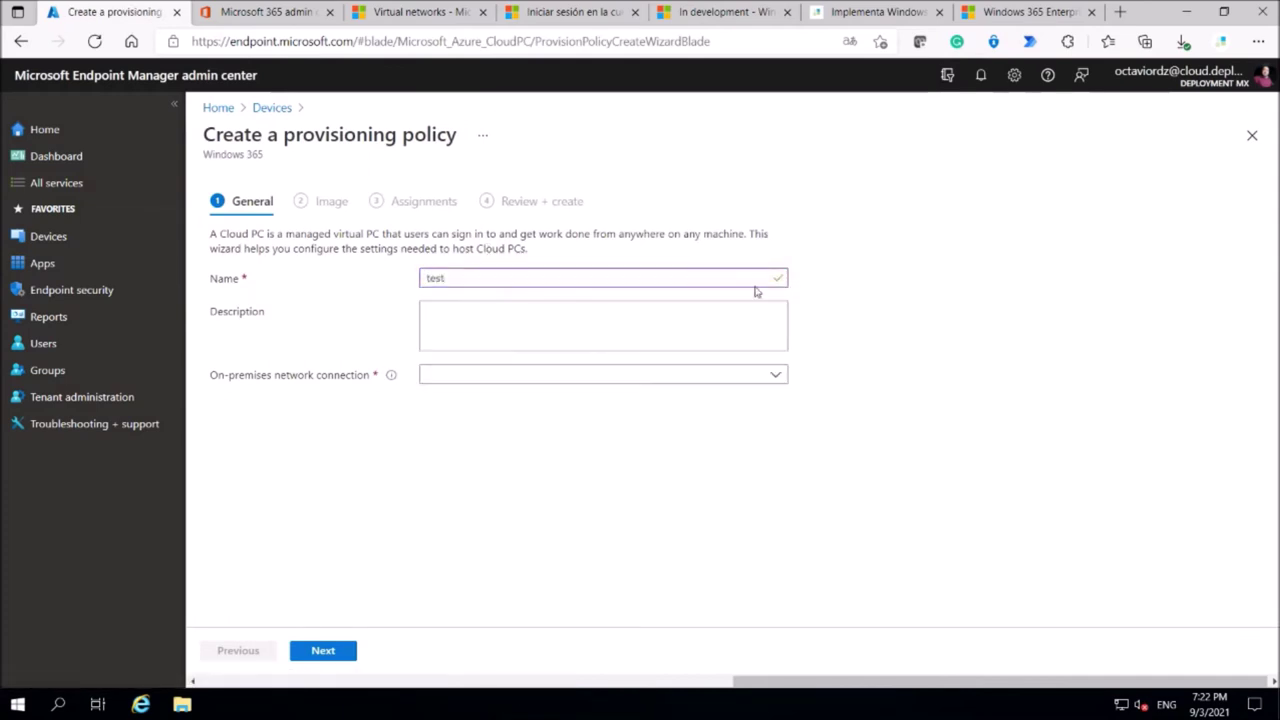
Use Network Windows 365 as the policy's on-premises network connection and continue.
left_click(517, 378)
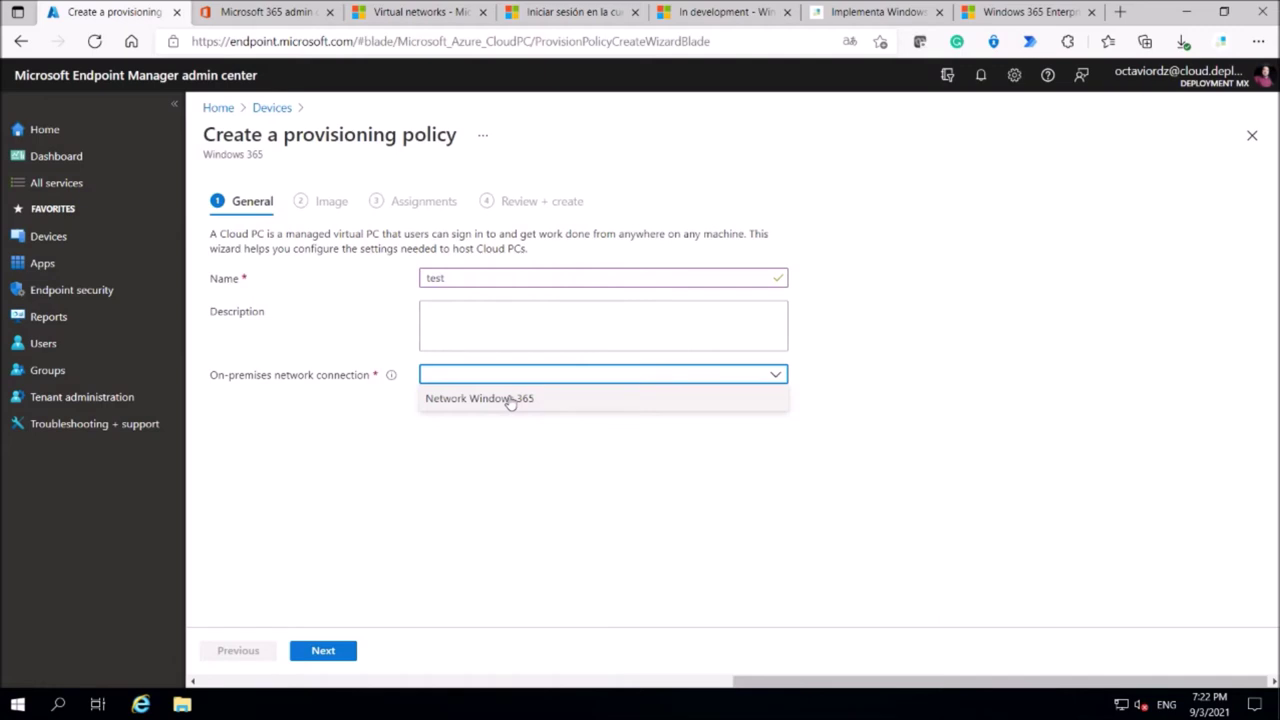
left_click(510, 399)
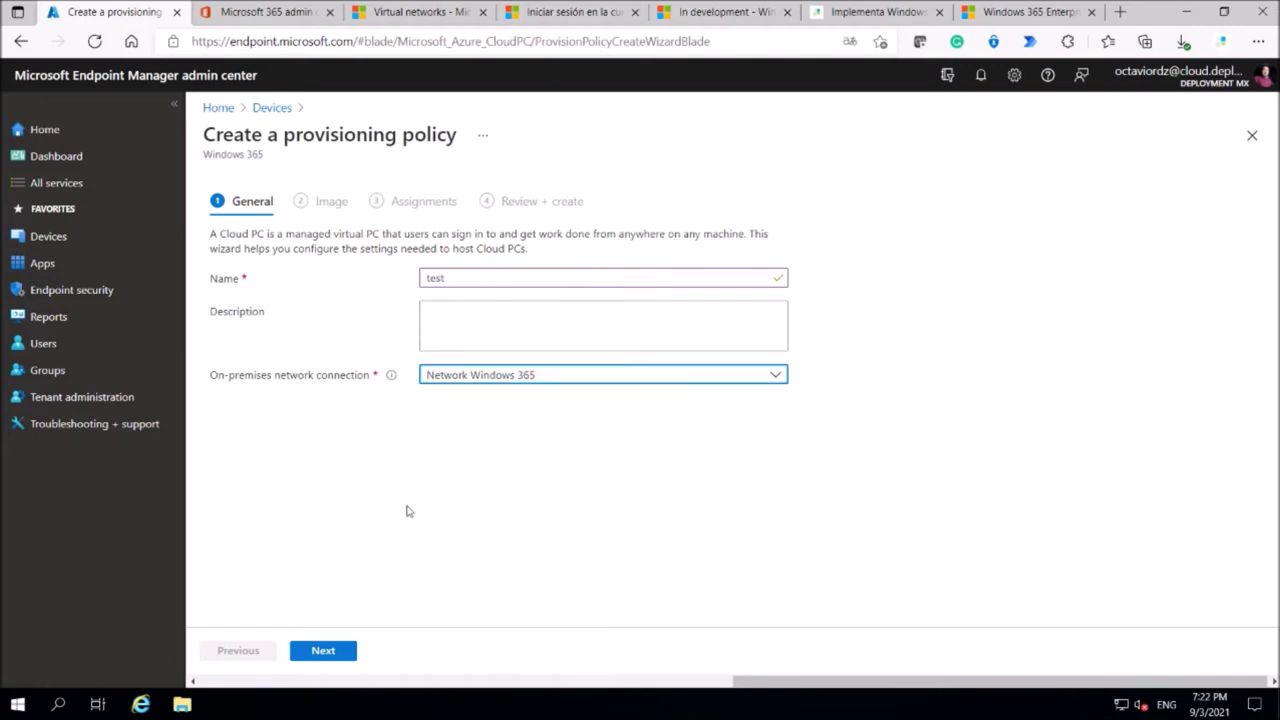
left_click(349, 654)
Switch the image type to Gallery image, list the gallery images, then go to the in-development article.
left_click(510, 271)
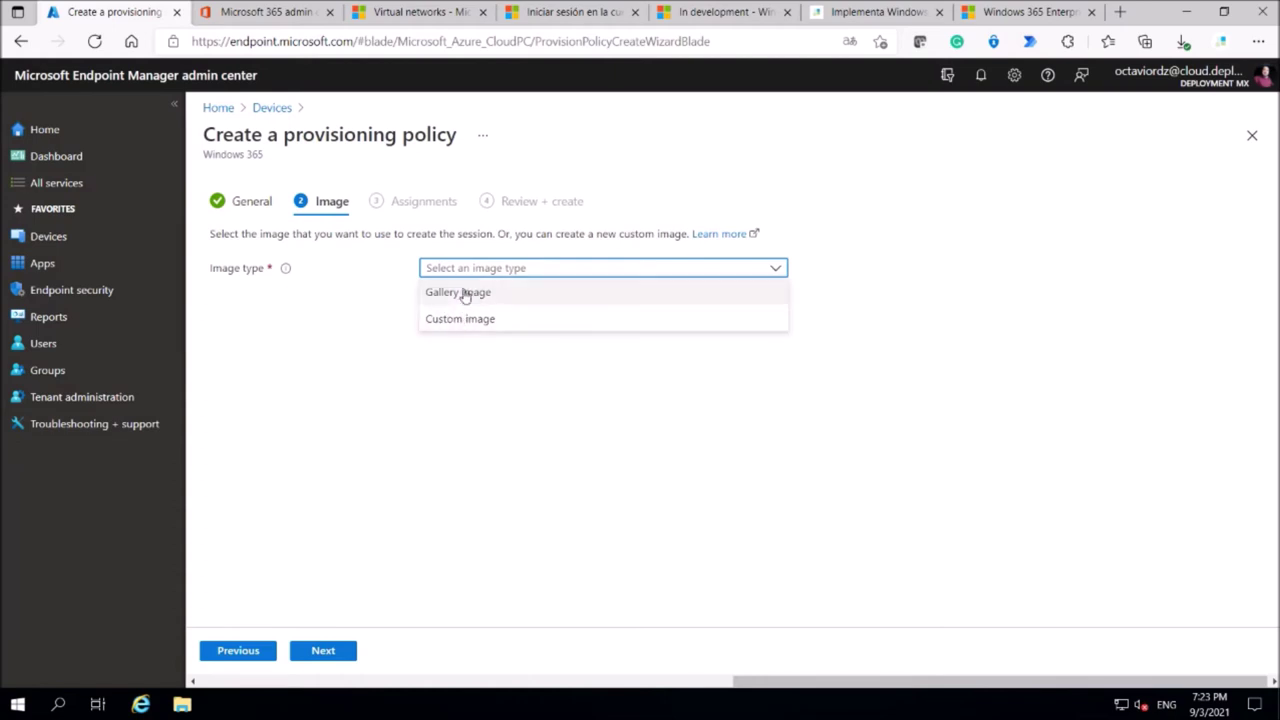
left_click(466, 292)
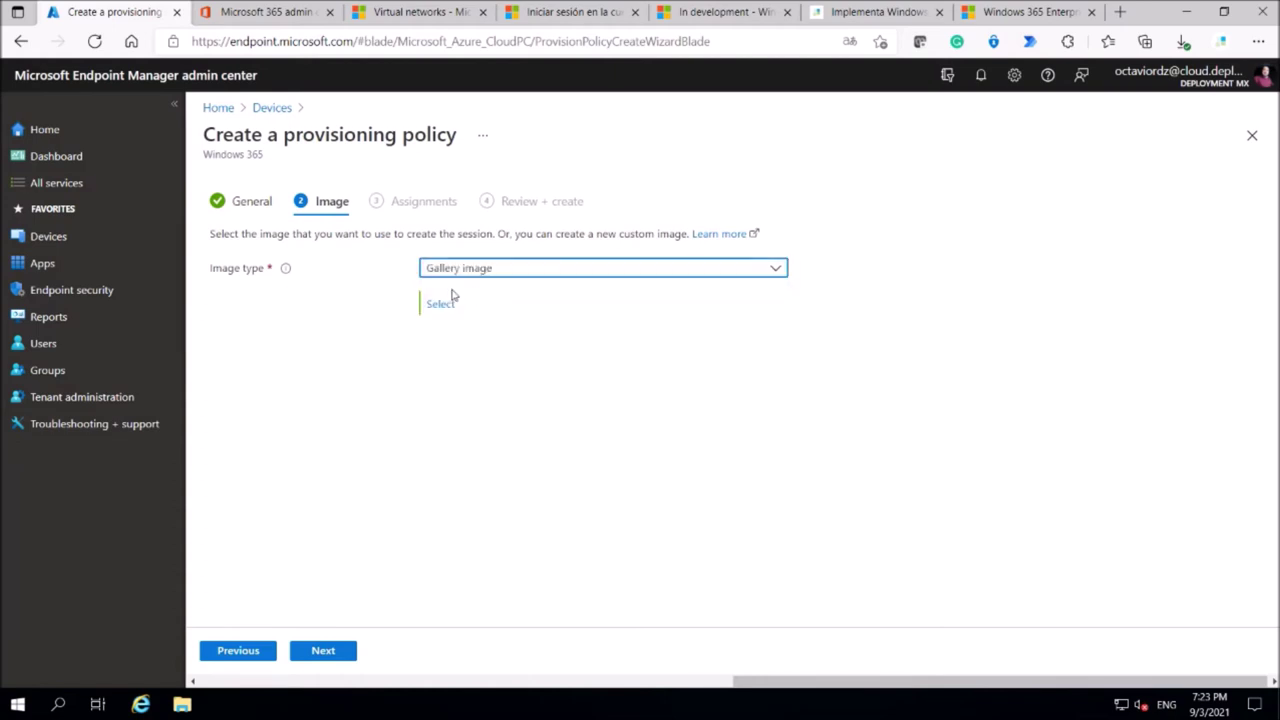
left_click(445, 314)
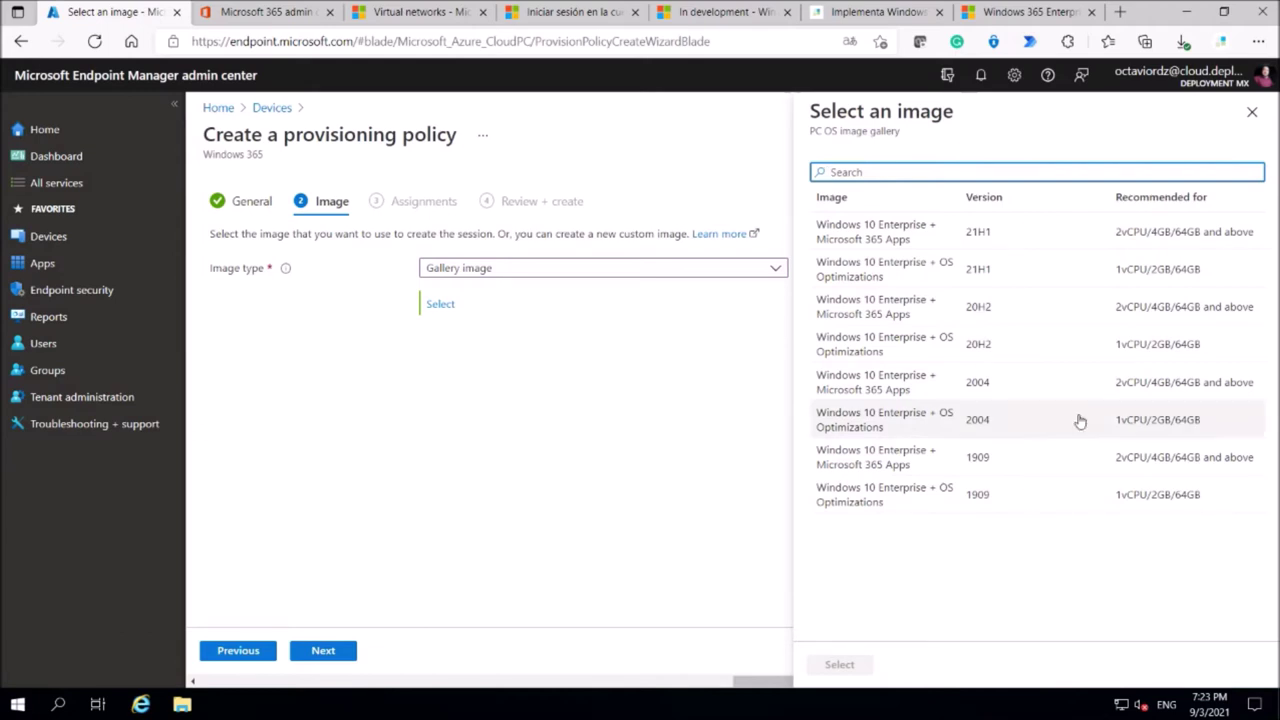
double_click(1156, 15)
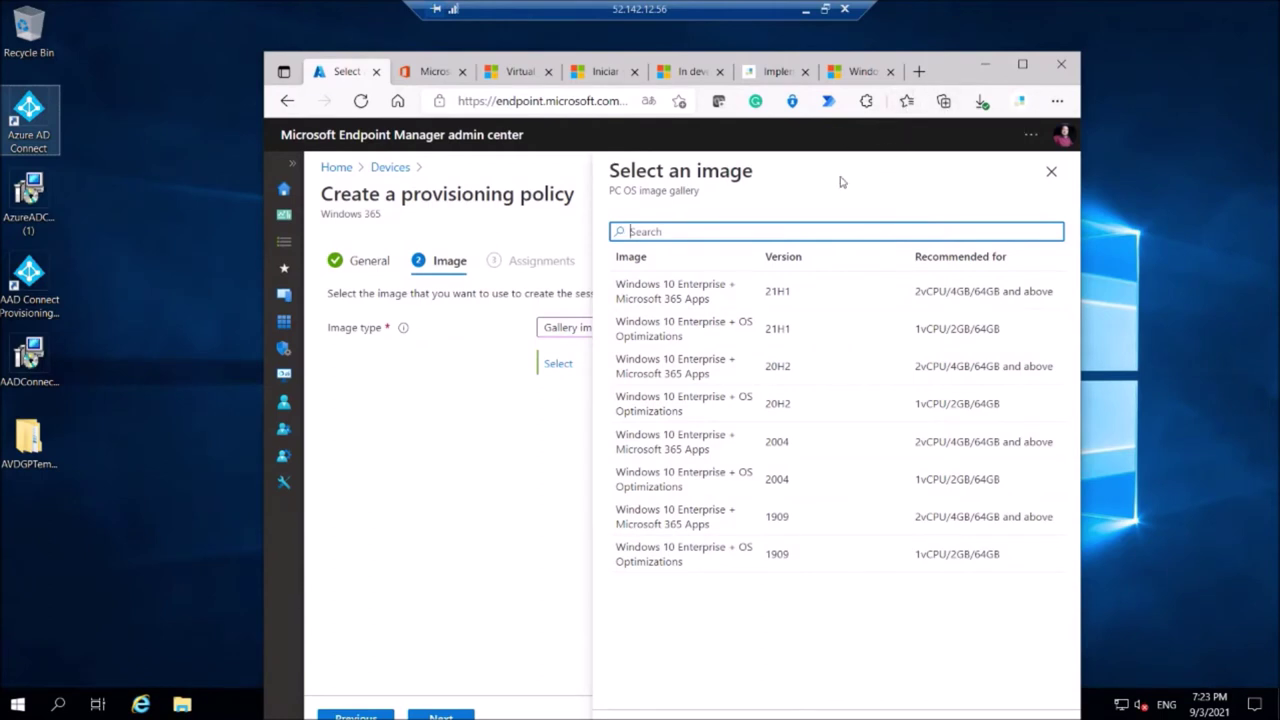
left_click(684, 78)
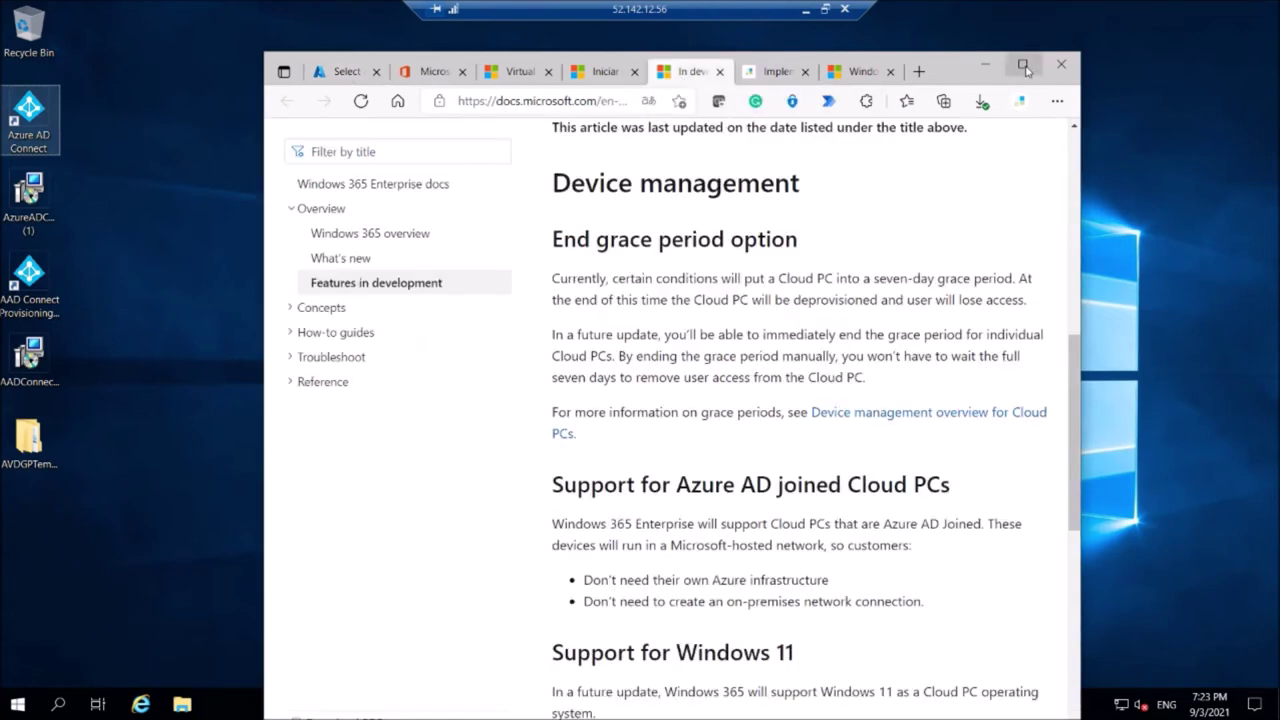
Maximize the browser and scroll the article to highlight its Support for Windows 11 heading and sentence.
left_click(1022, 66)
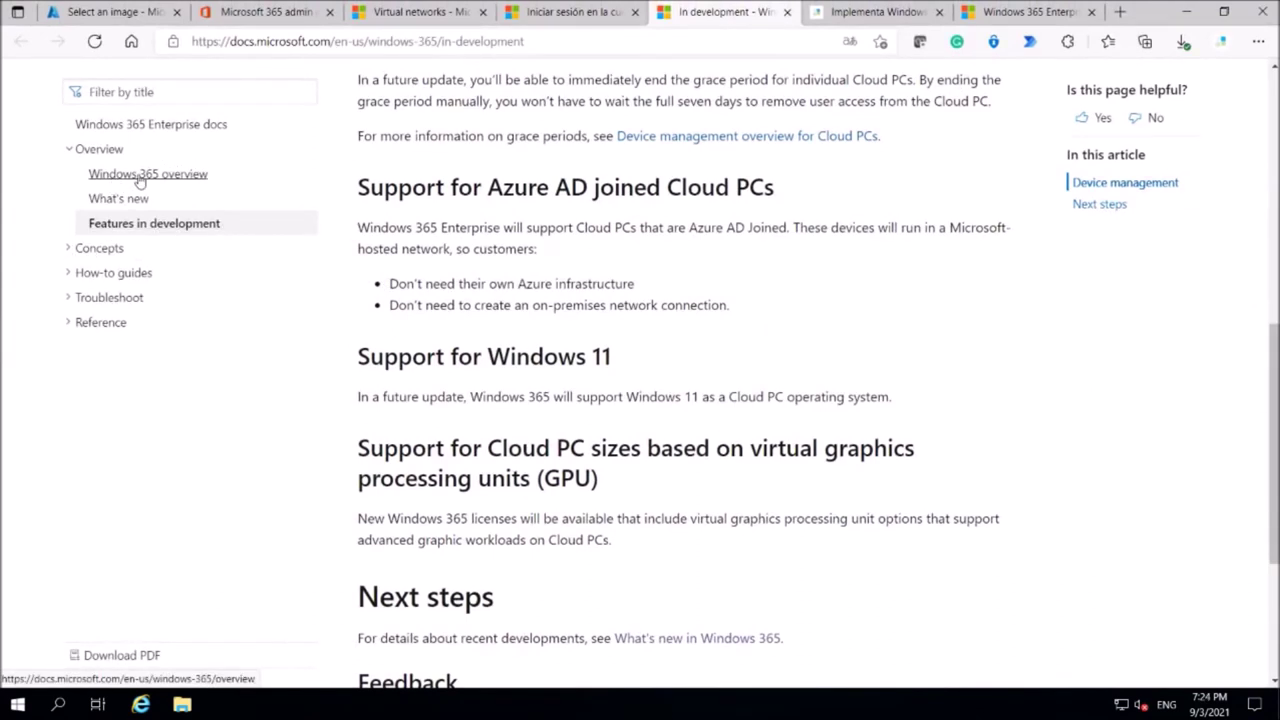
scroll(515, 225, "up", 7)
scroll(515, 225, "down", 2)
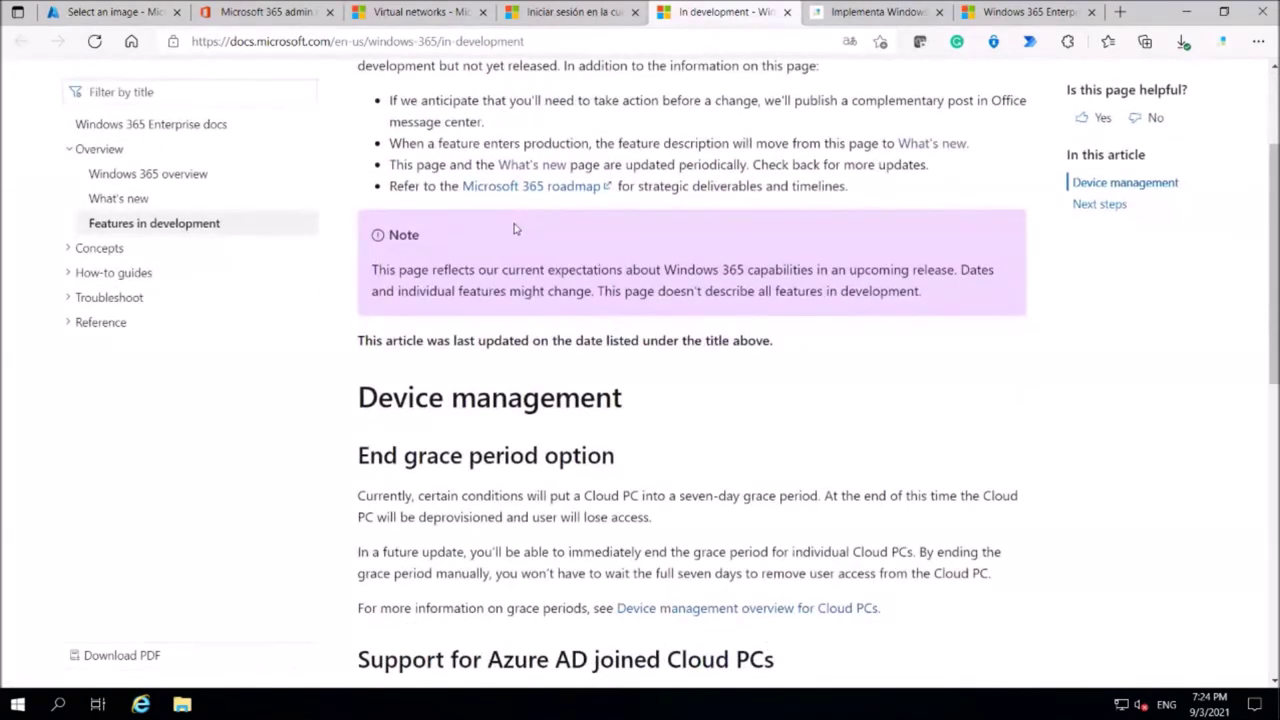
scroll(515, 229, "down", 3)
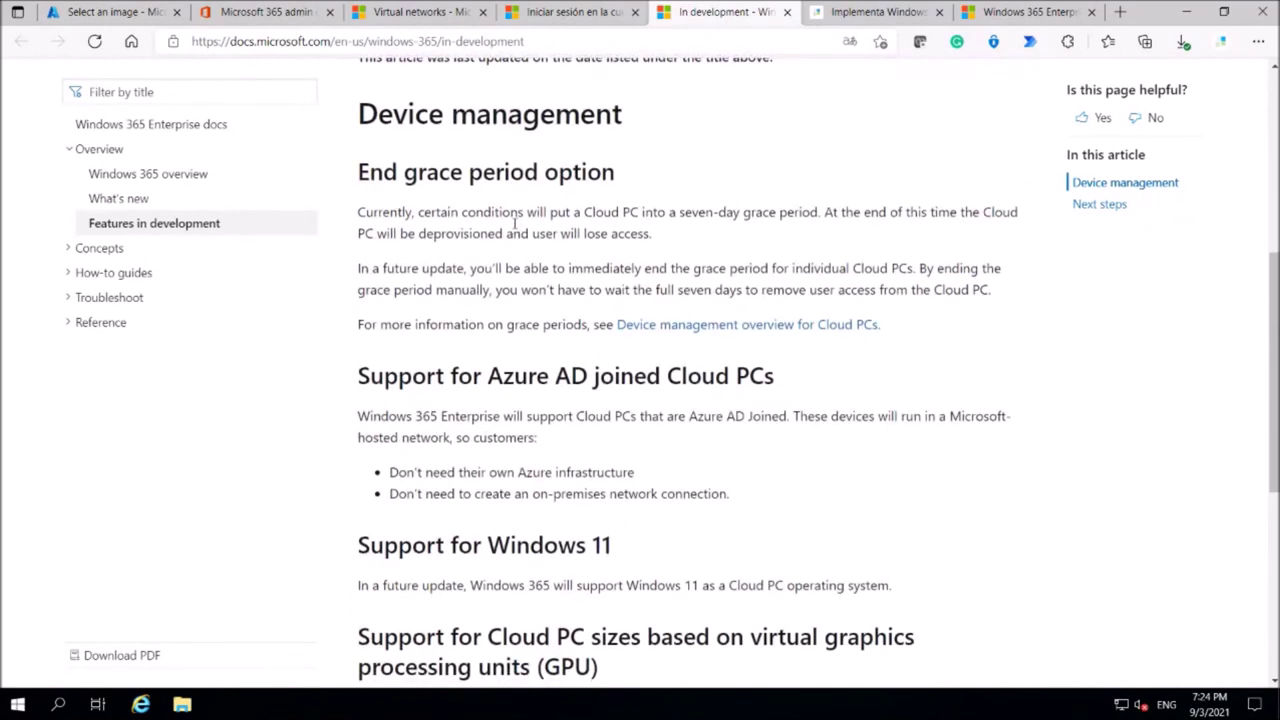
scroll(515, 225, "down", 2)
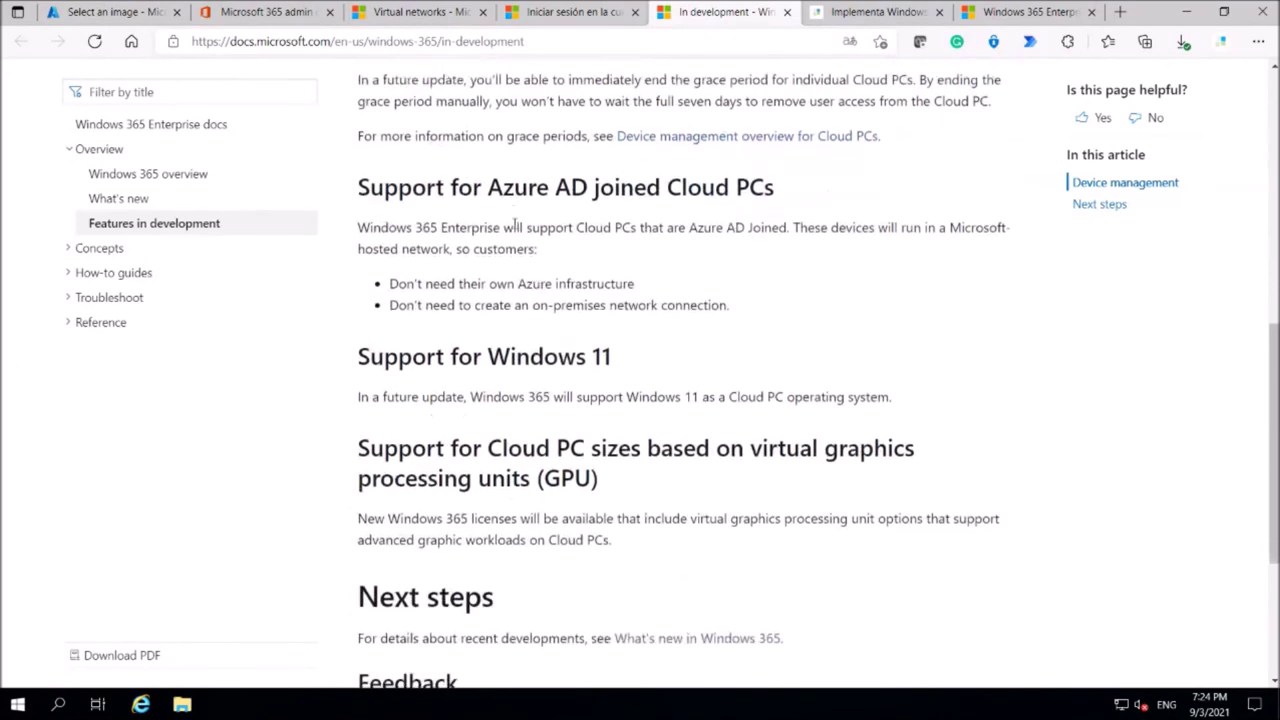
left_click_drag(358, 357, 701, 355)
left_click(701, 355)
left_click_drag(358, 397, 963, 395)
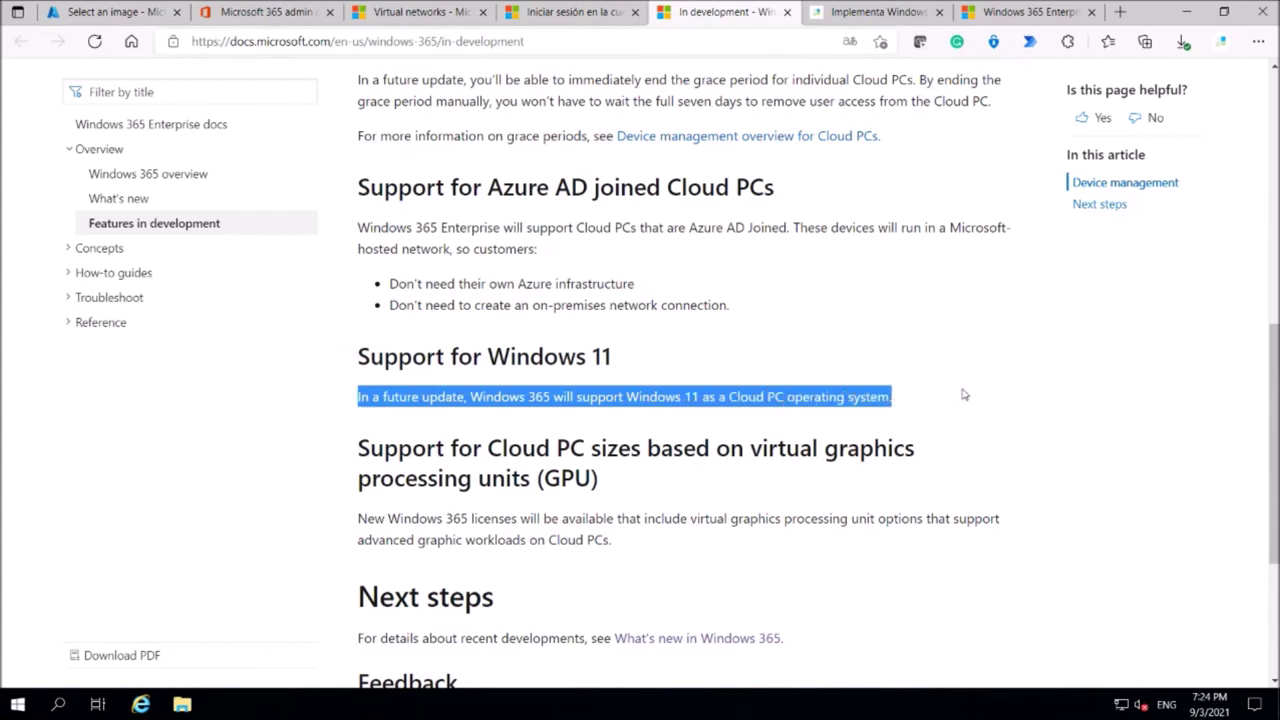
left_click(967, 400)
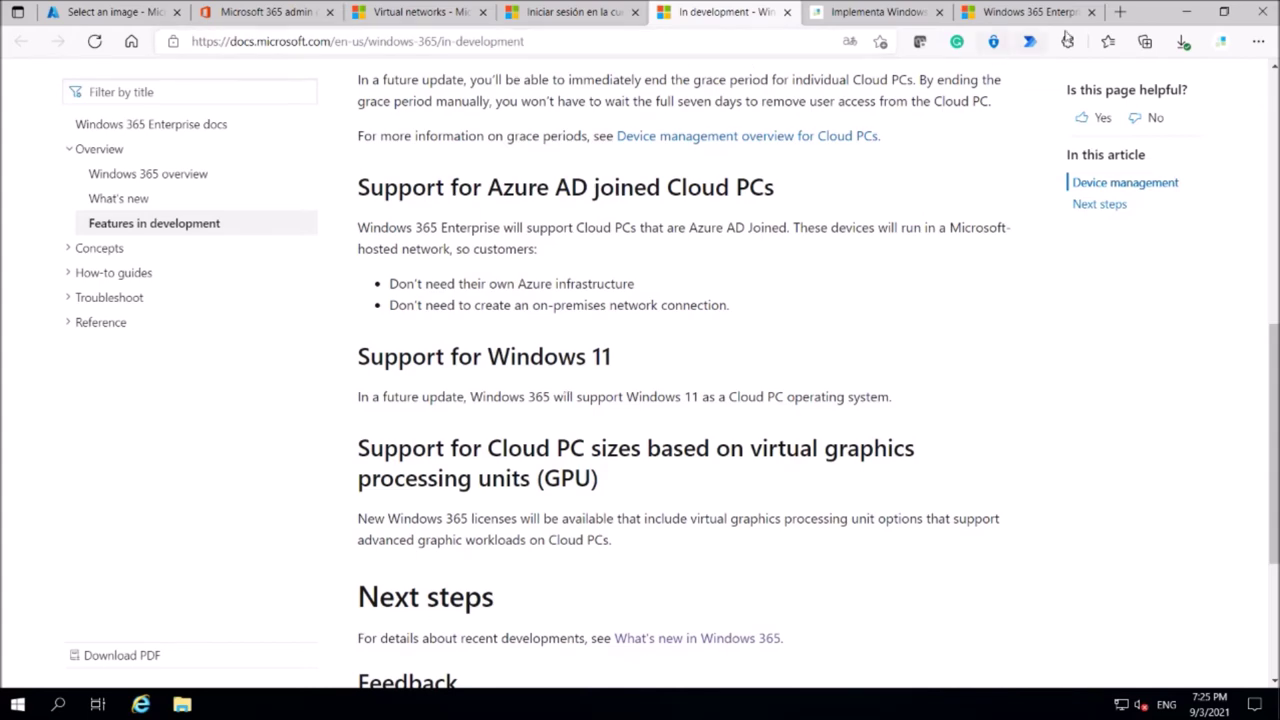
Return from the Docs article to Endpoint Manager's Select an image gallery list.
double_click(1160, 16)
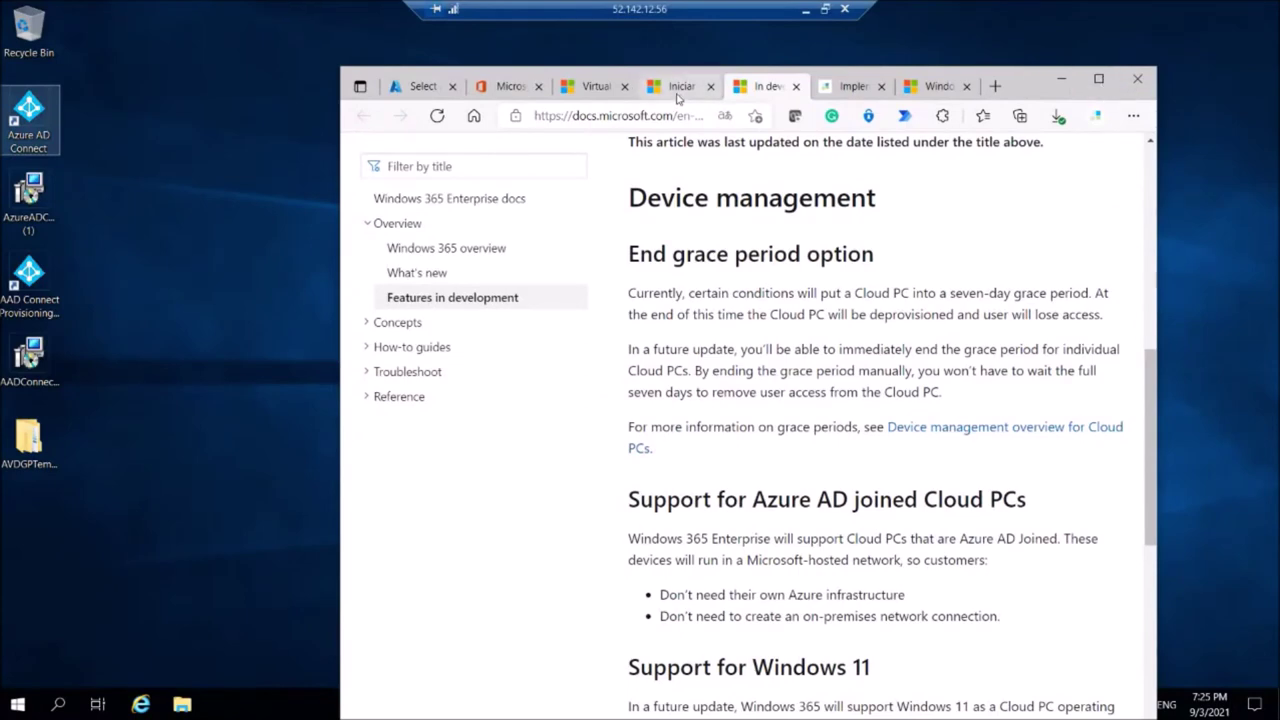
left_click(425, 88)
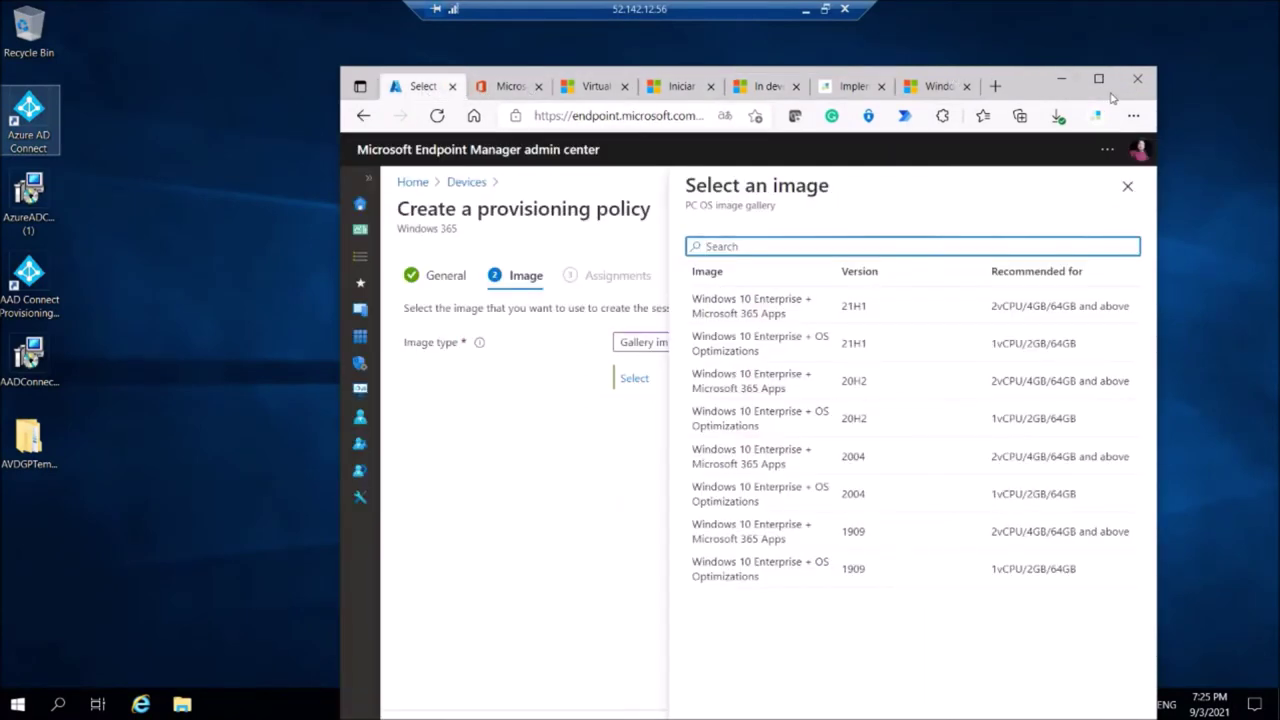
Maximize the browser and close the gallery image selection pane.
left_click(1098, 79)
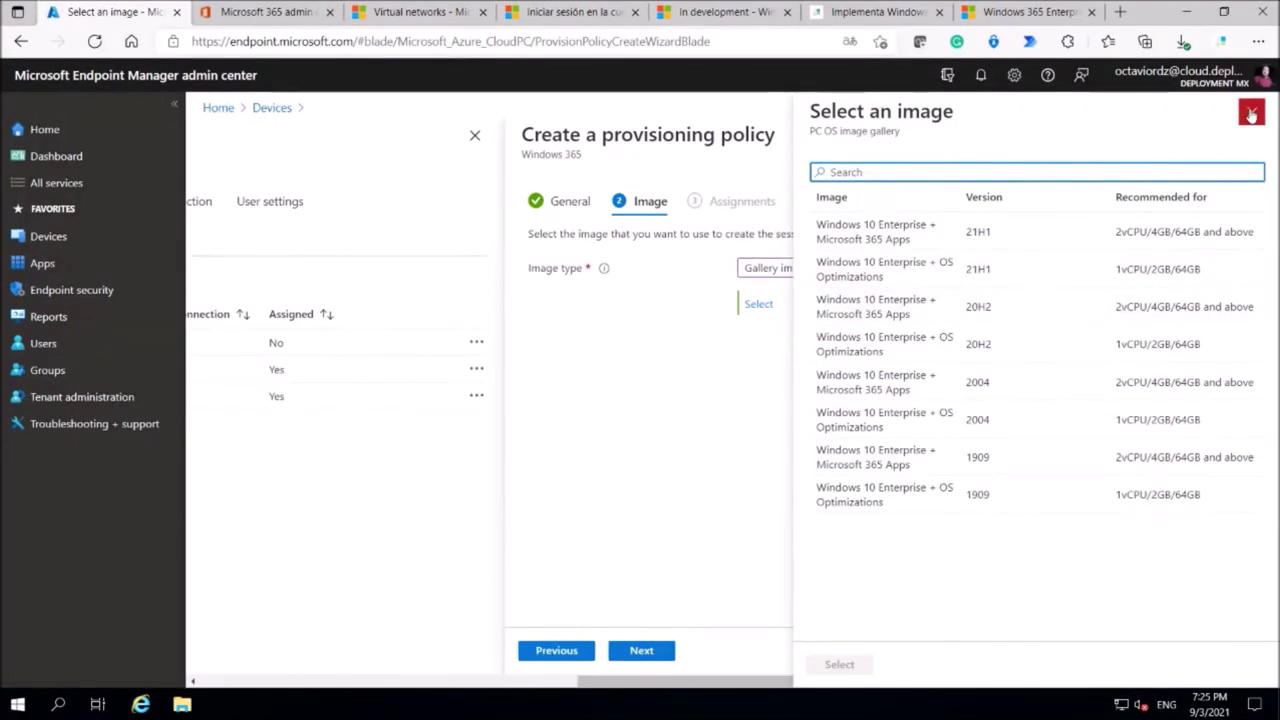
left_click(1251, 112)
left_click(758, 306)
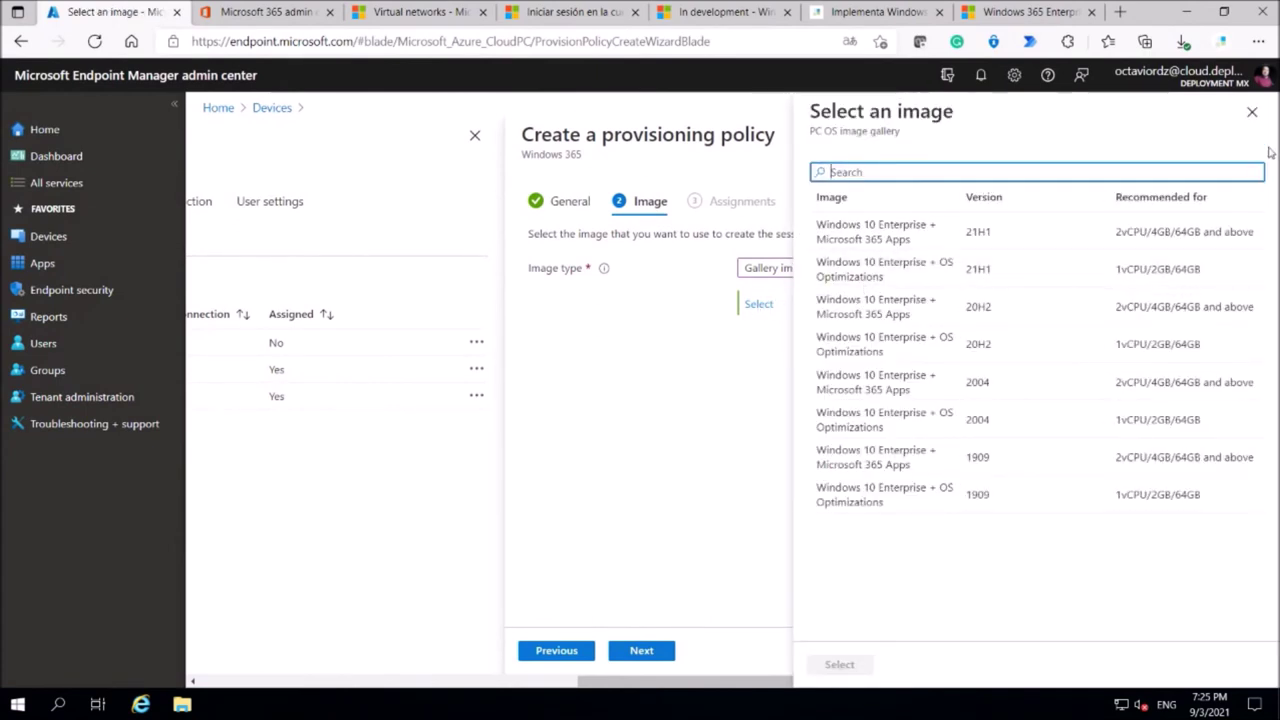
left_click(1251, 112)
Set Image type to Custom image and list the available custom images.
left_click(911, 271)
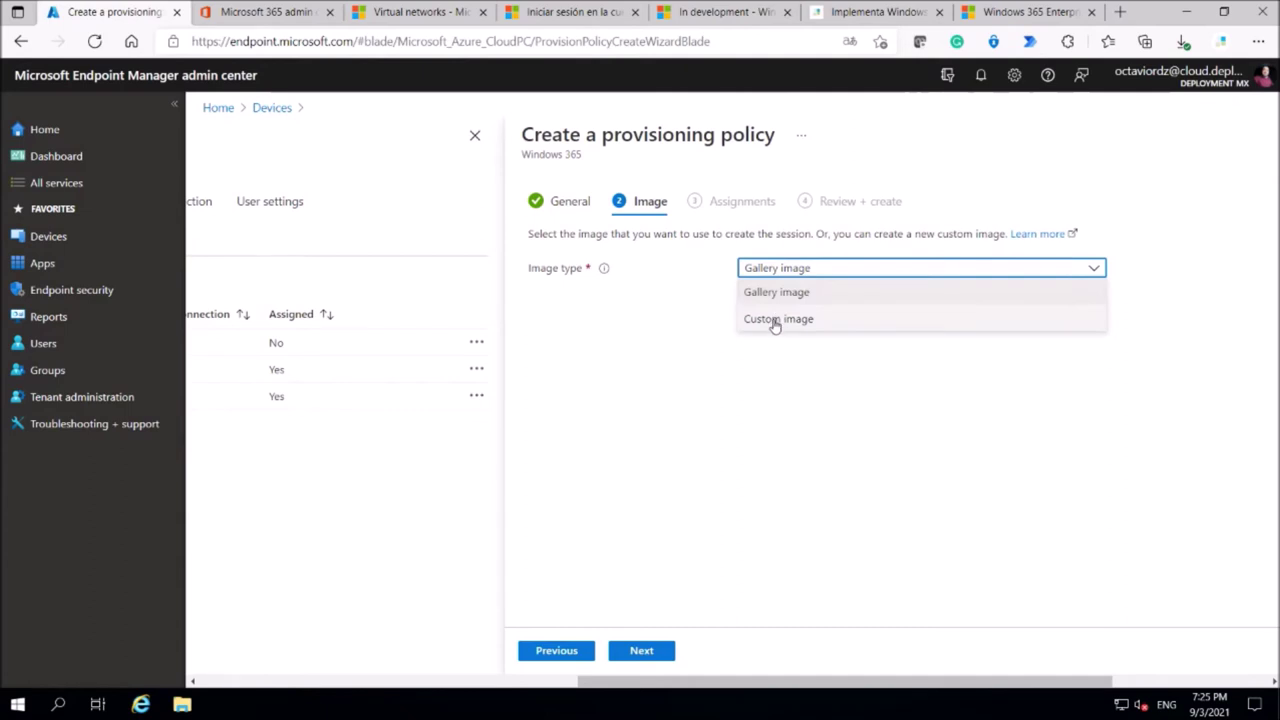
left_click(776, 320)
left_click(759, 306)
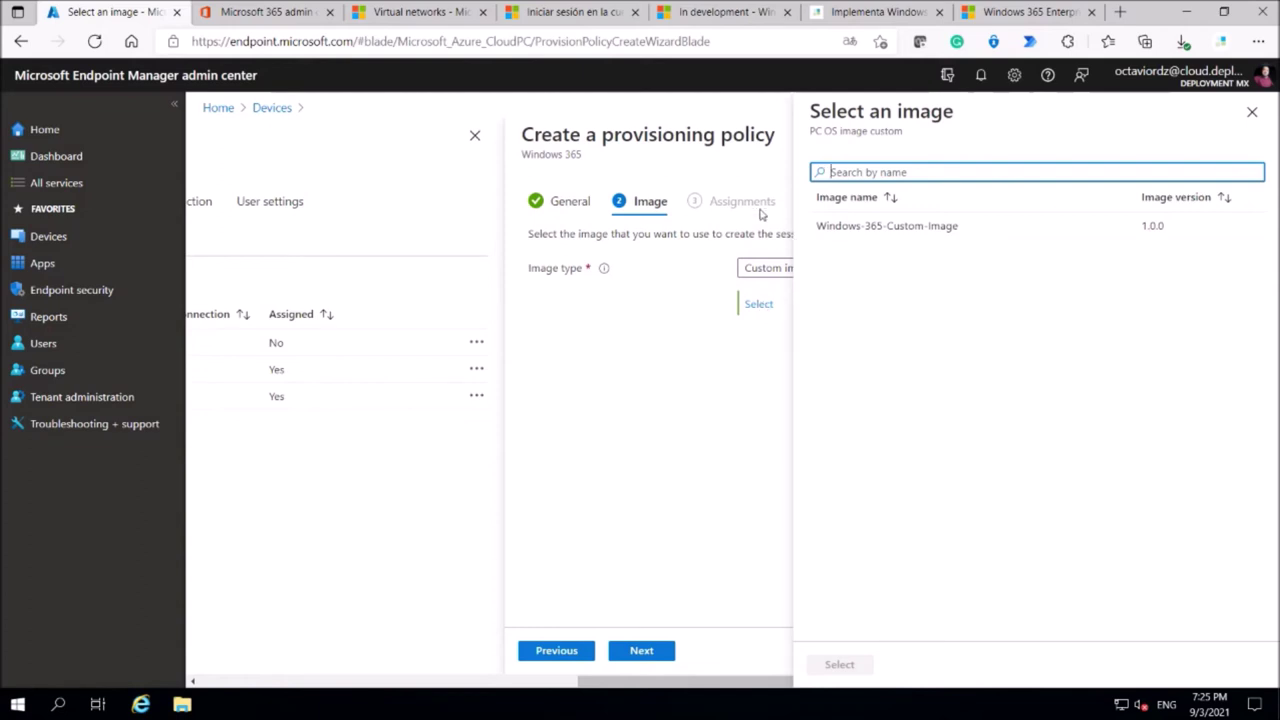
left_click_drag(1140, 20, 1077, 107)
Go from the Azure Virtual networks page via Home to the Virtual machines list.
left_click(632, 105)
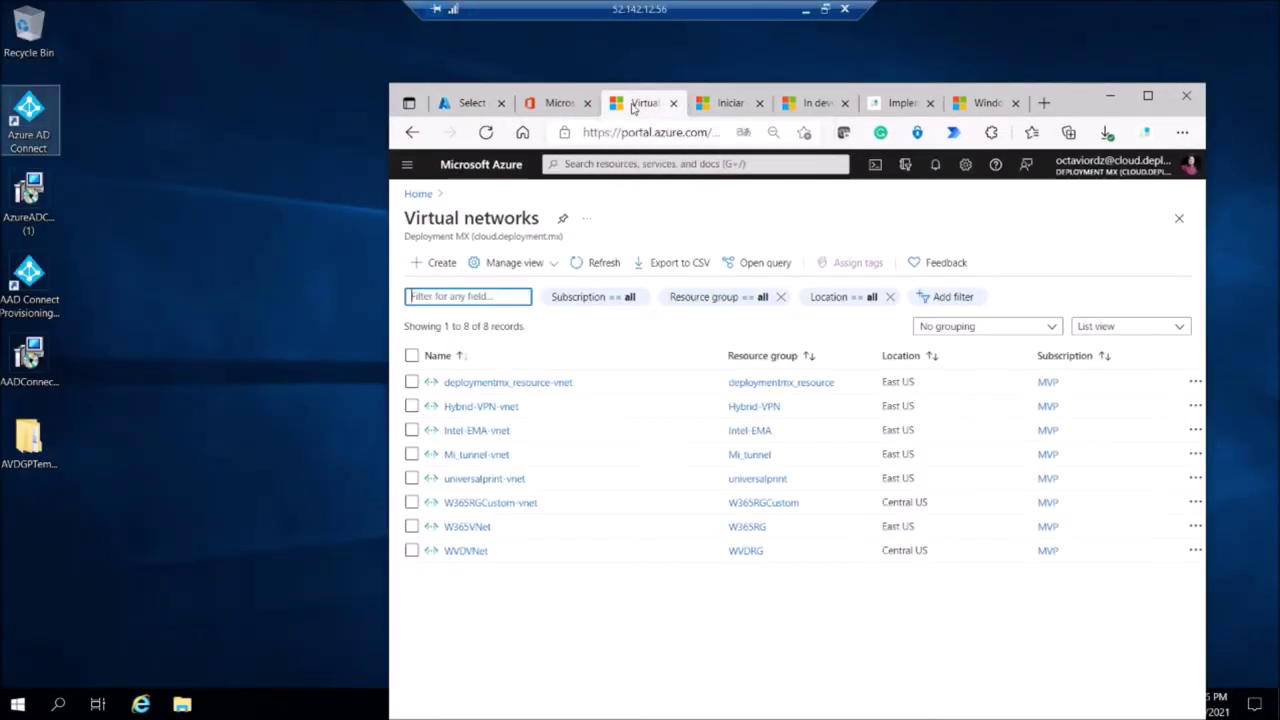
left_click(419, 195)
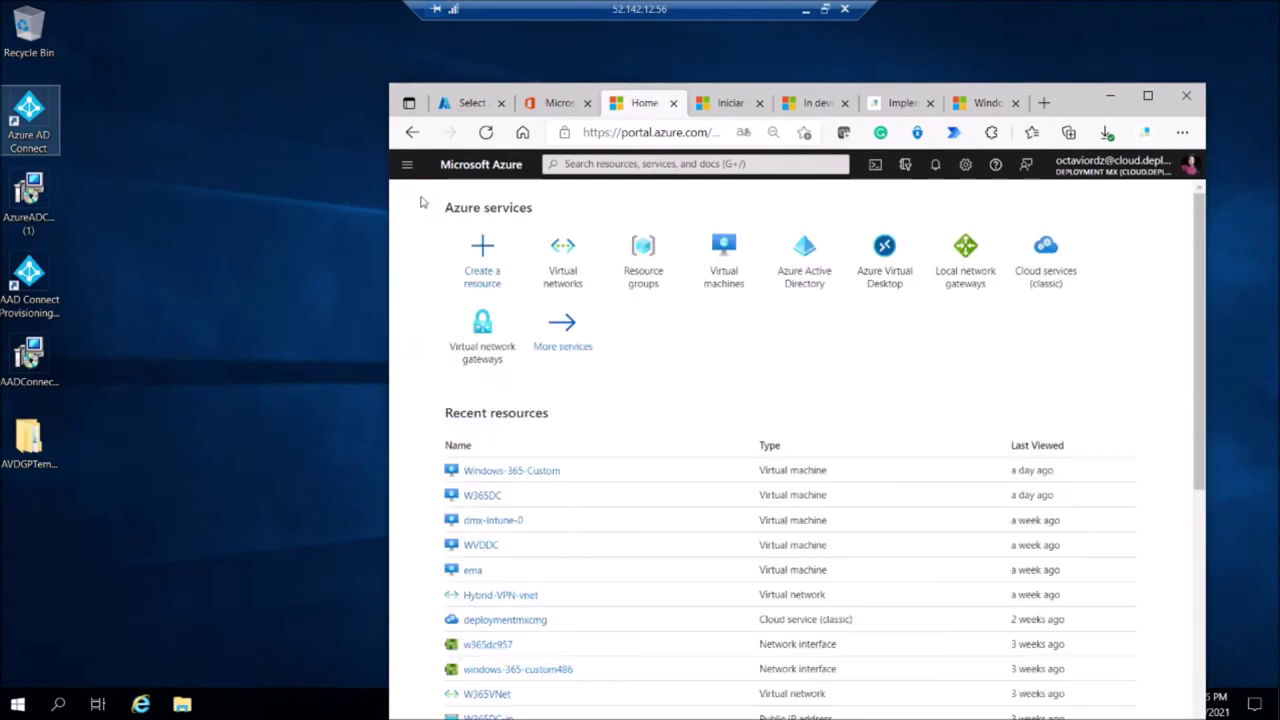
left_click(727, 262)
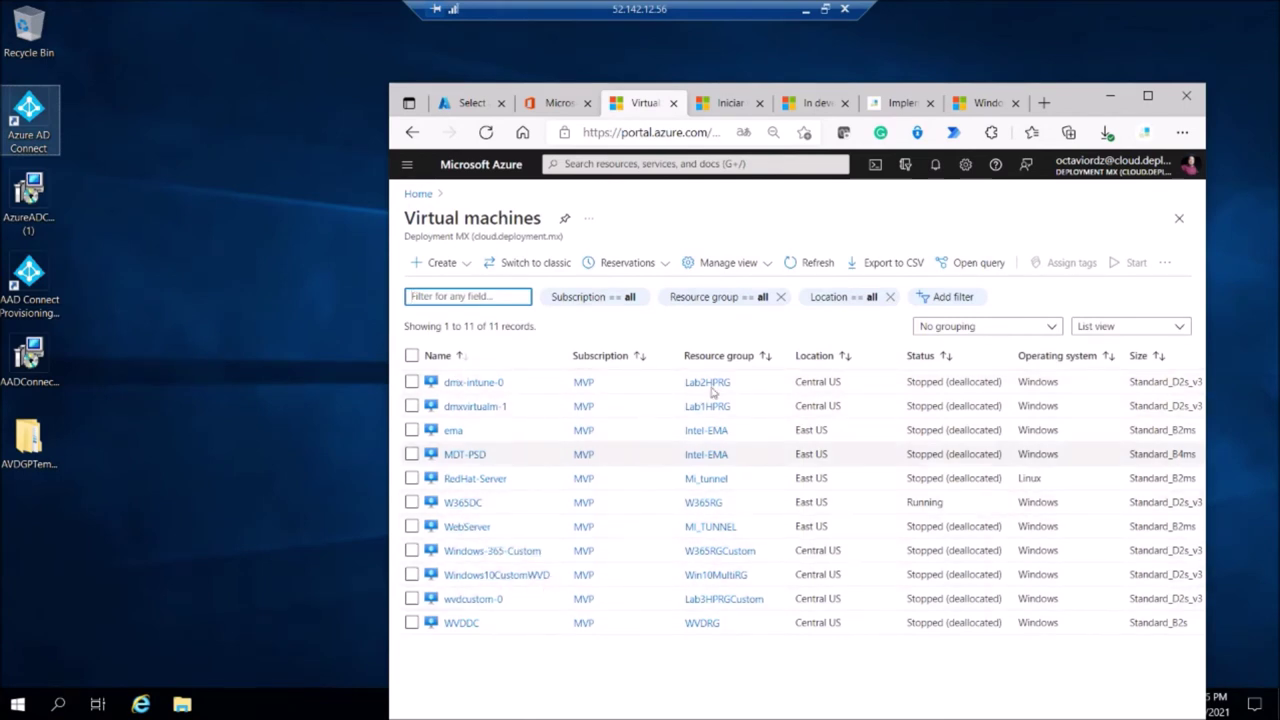
Resize the browser window and return to Endpoint Manager's custom image list.
left_click_drag(1081, 105, 994, 65)
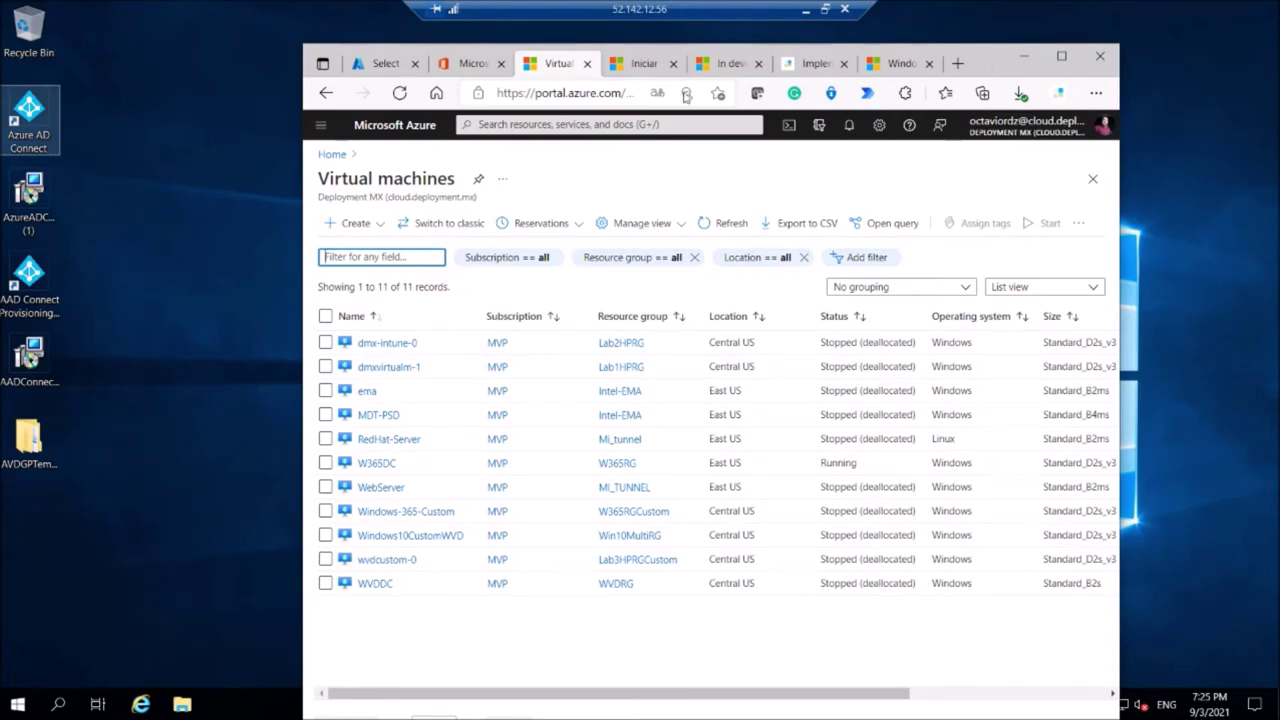
left_click(1061, 56)
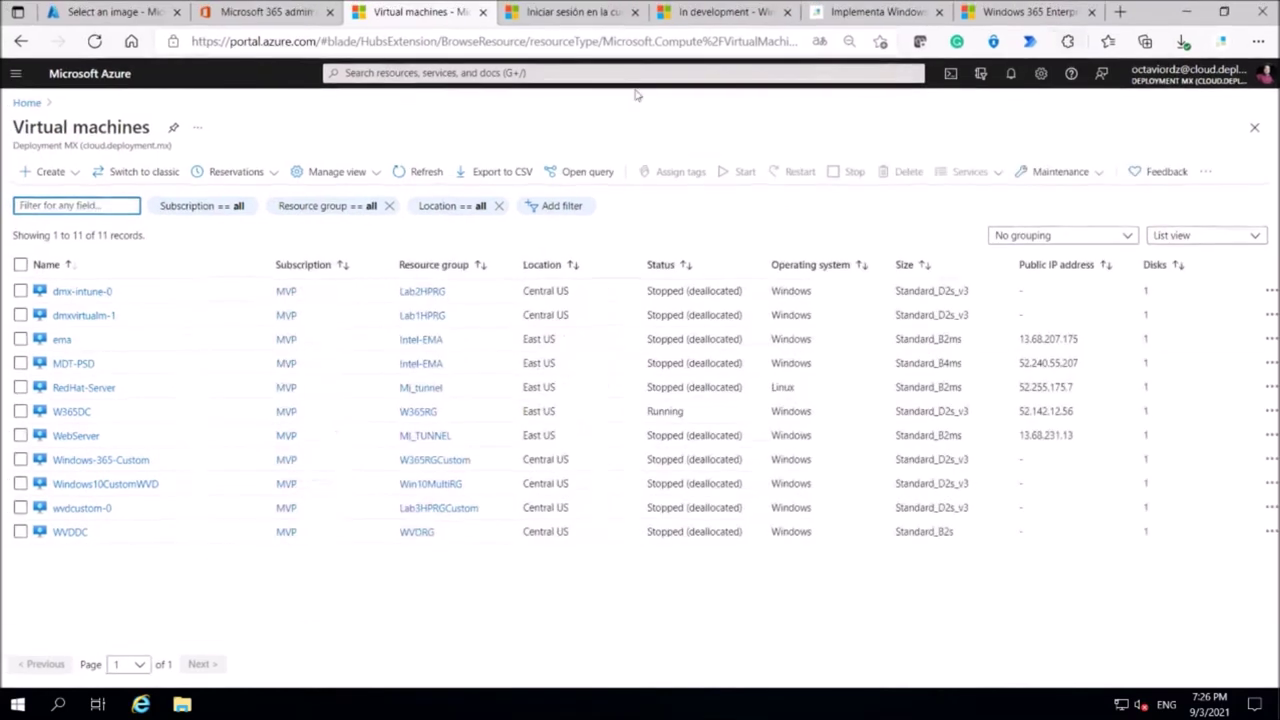
left_click_drag(1160, 15, 1038, 88)
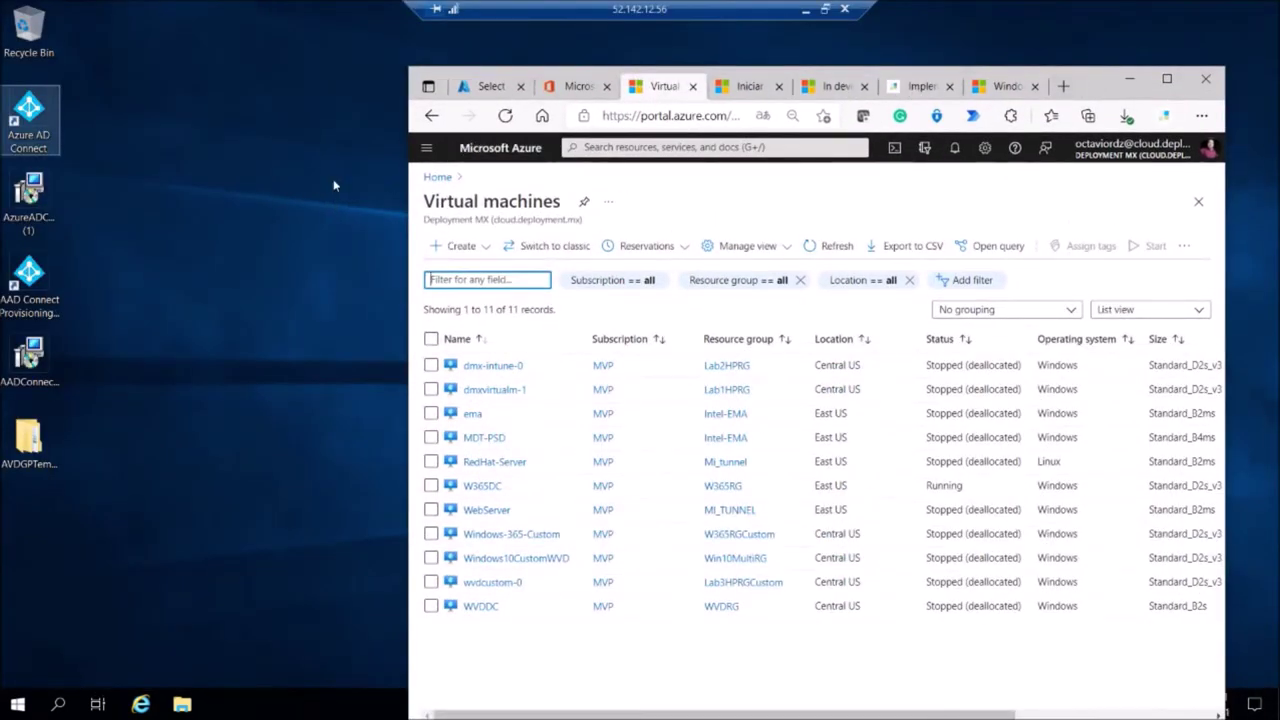
left_click(485, 86)
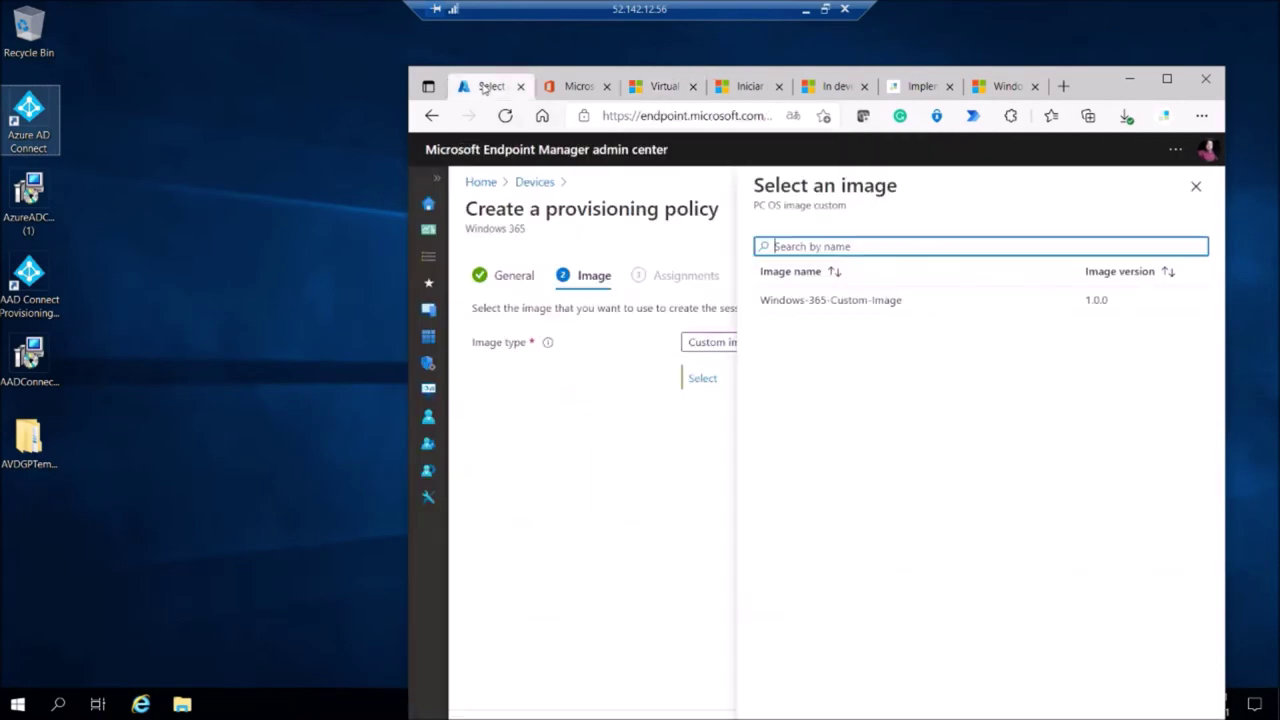
Choose the Windows 10 Enterprise + Microsoft 365 Apps 21H1 gallery image and continue to Assignments.
left_click(1195, 187)
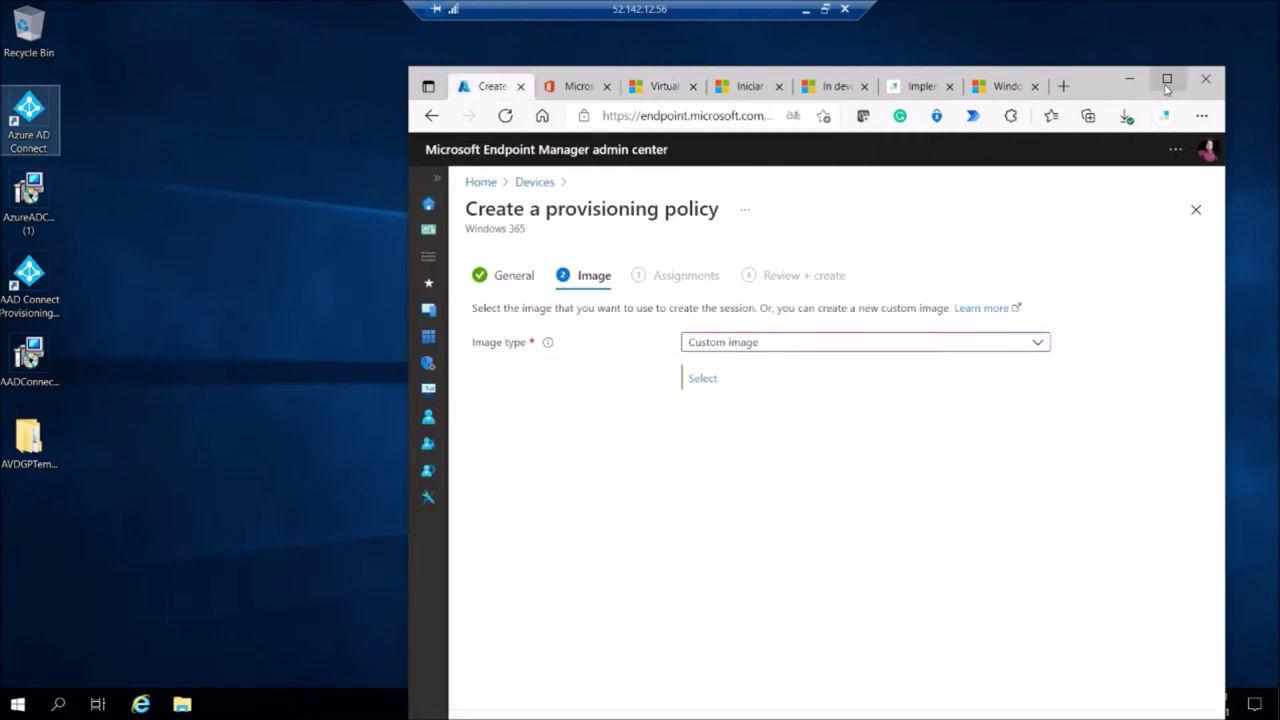
left_click(1166, 79)
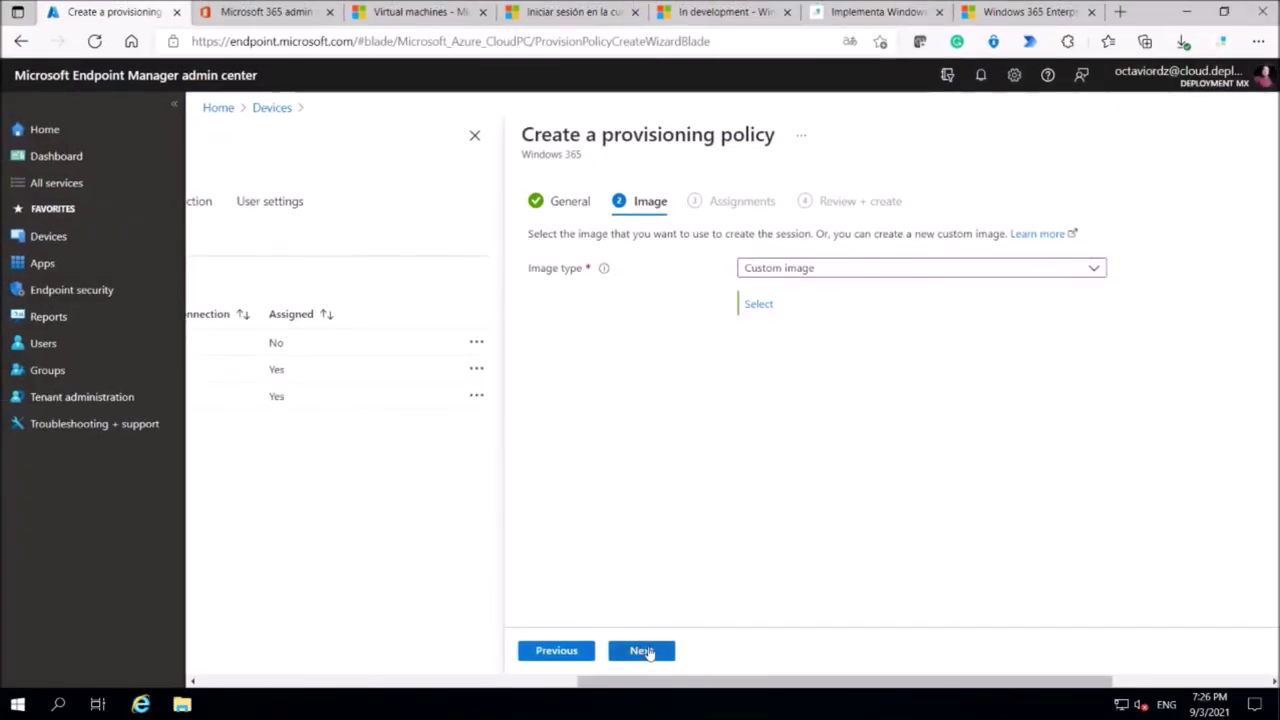
left_click(794, 272)
left_click(777, 292)
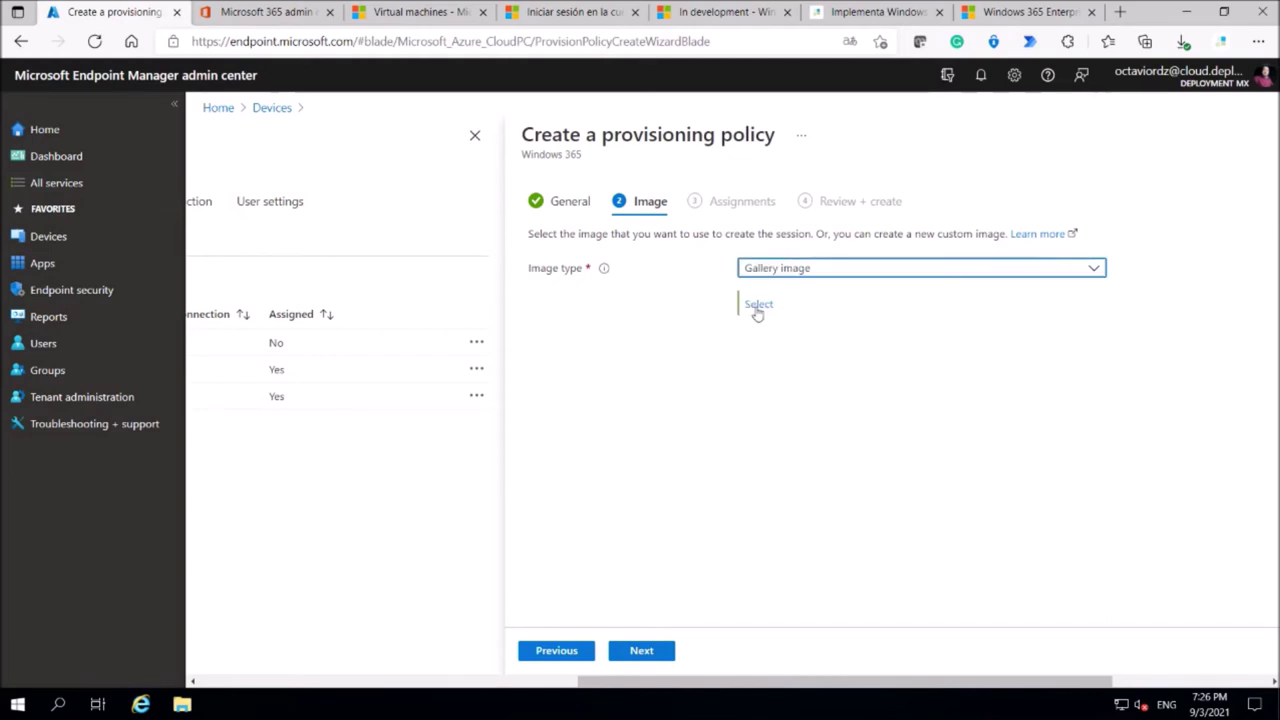
left_click(757, 305)
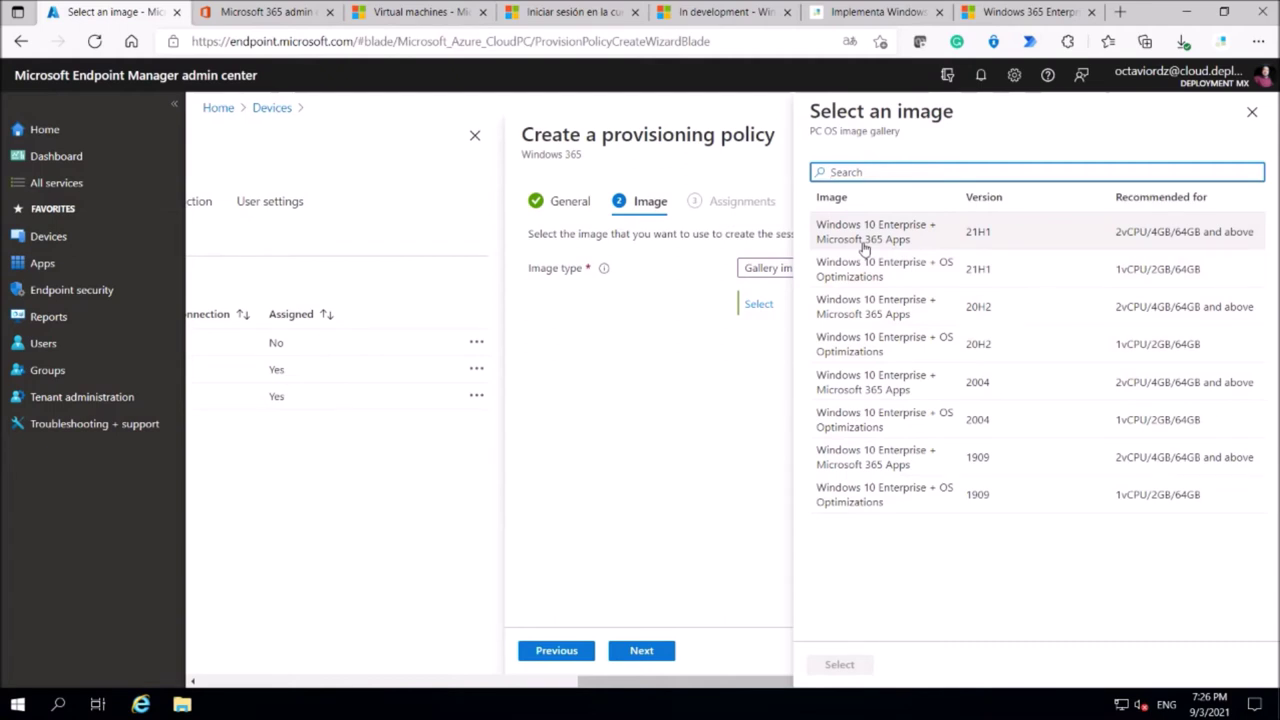
left_click(864, 247)
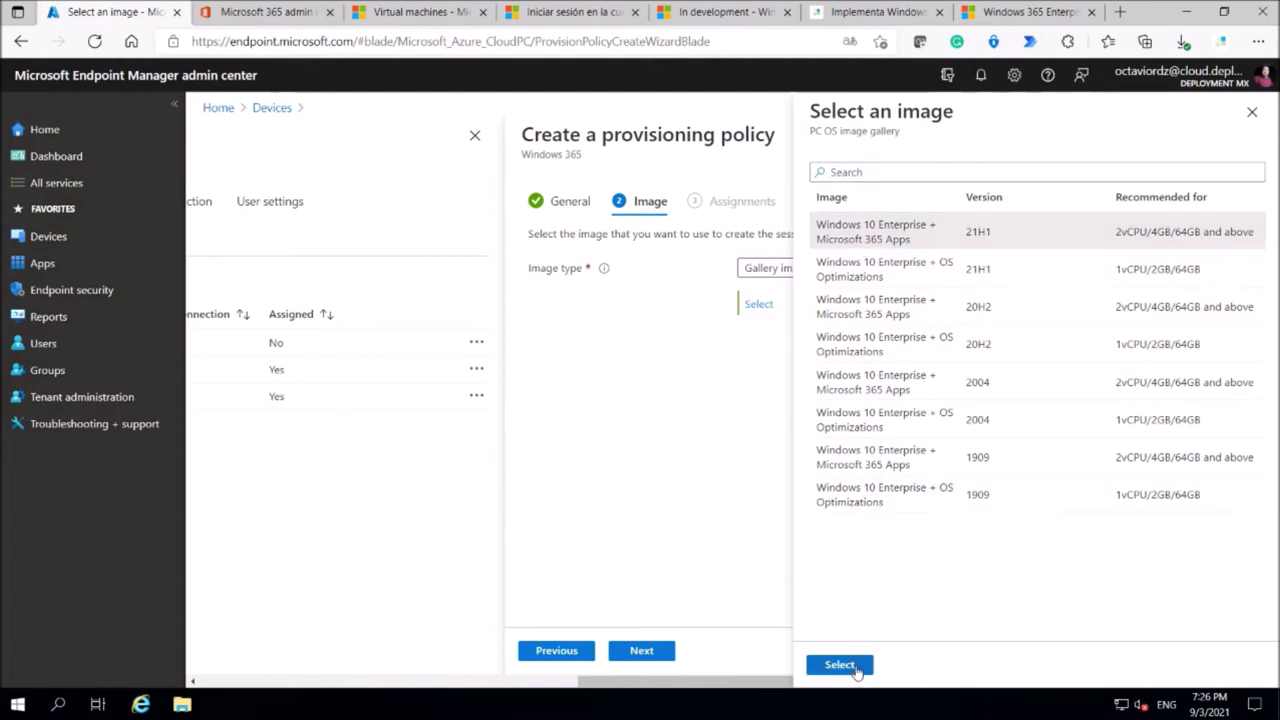
left_click(856, 669)
left_click(640, 652)
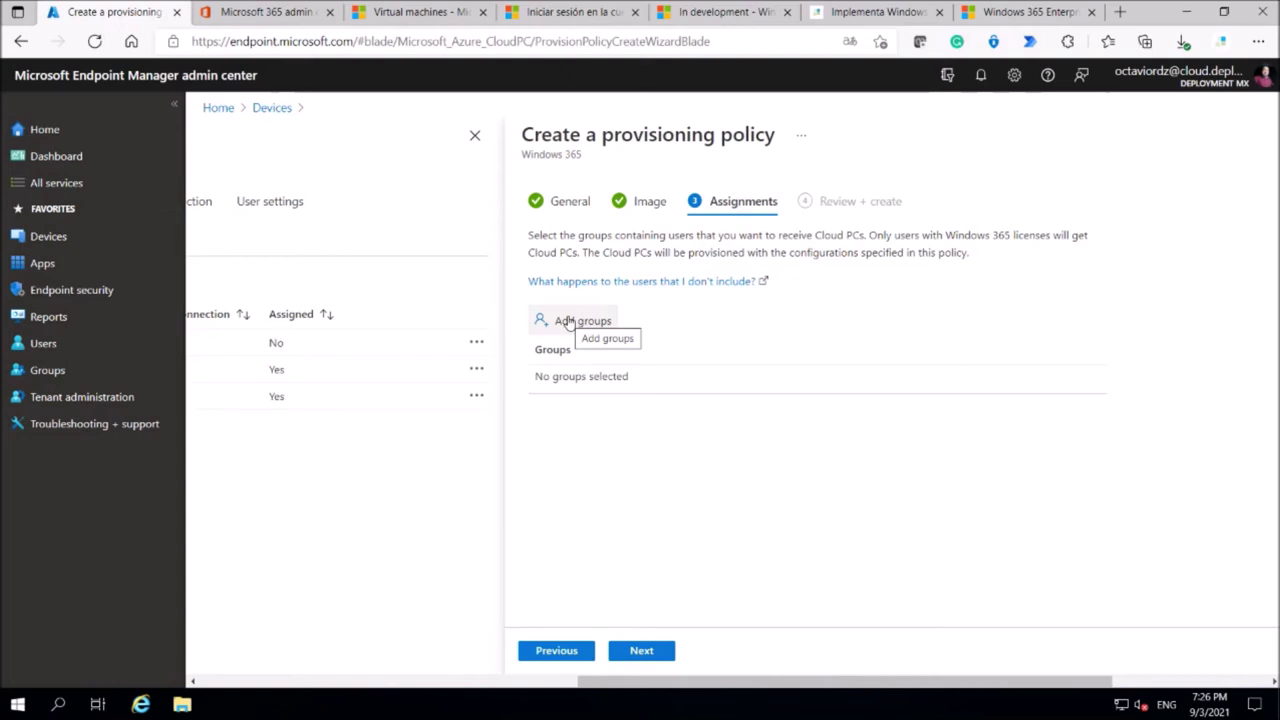
Assign the Windows365 group, found by searching 'windows', then close the provisioning policy wizard.
left_click(567, 321)
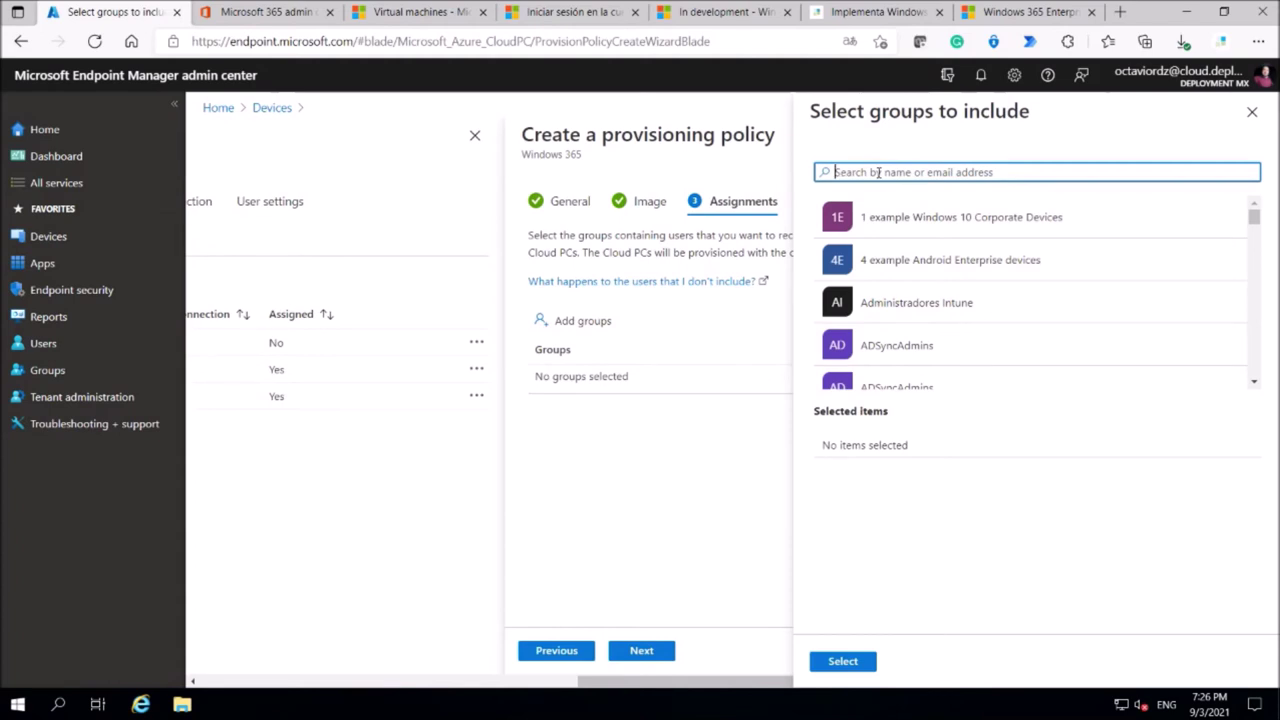
type("windows")
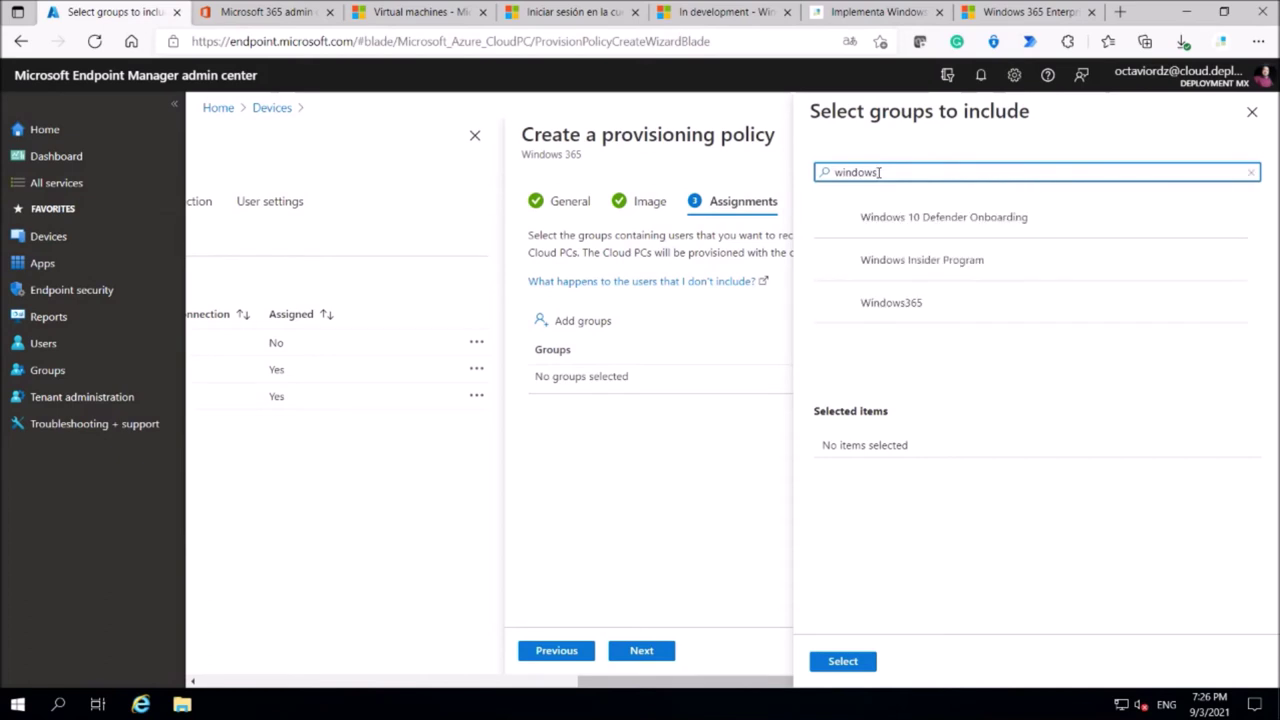
left_click(891, 302)
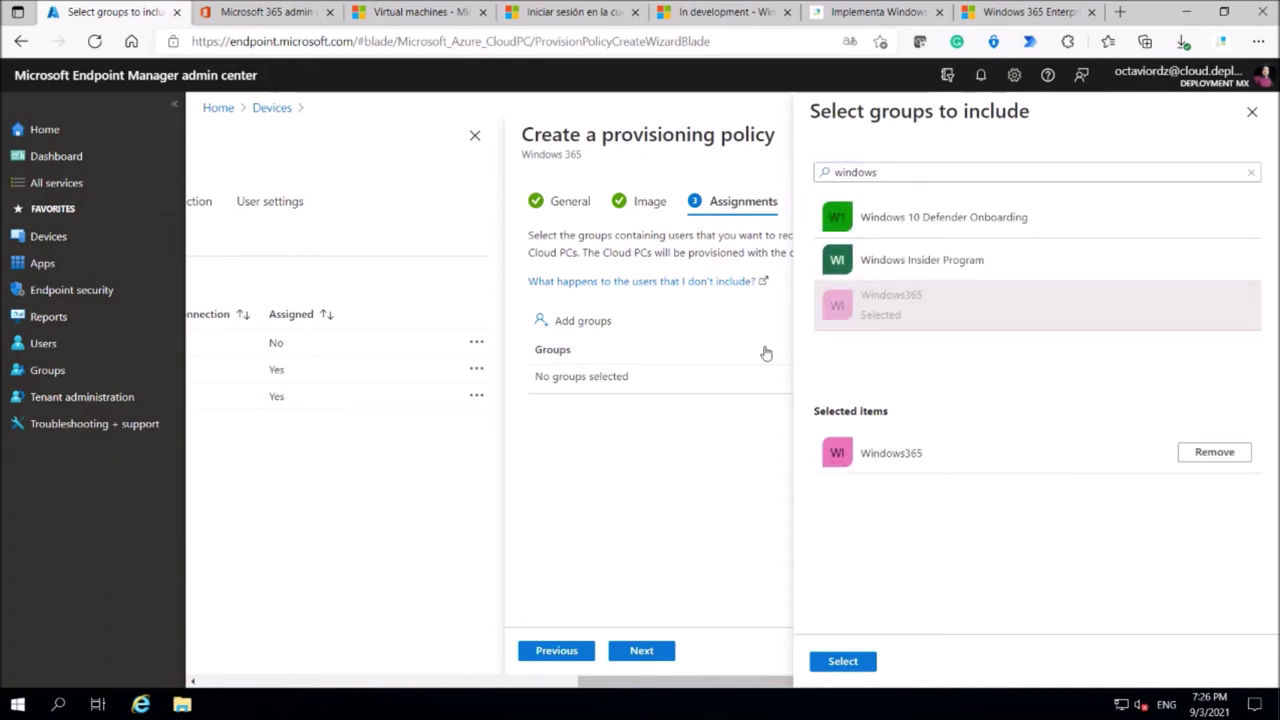
left_click(843, 661)
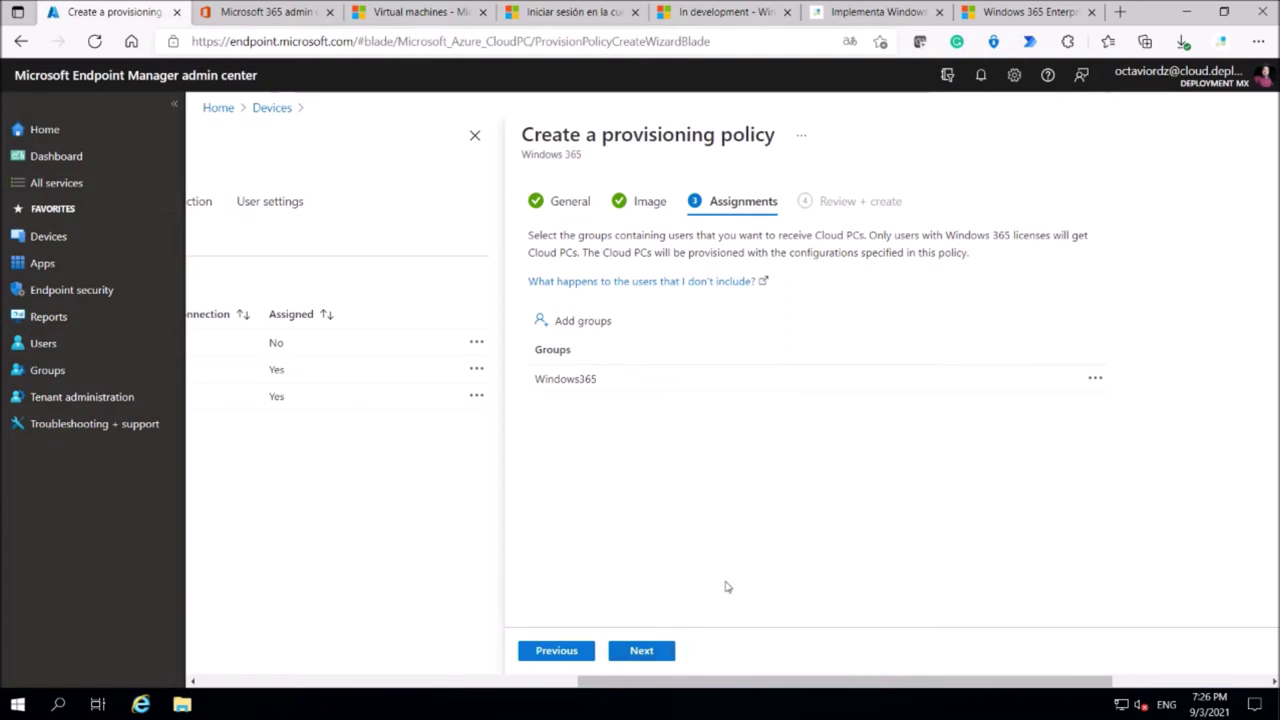
left_click(475, 138)
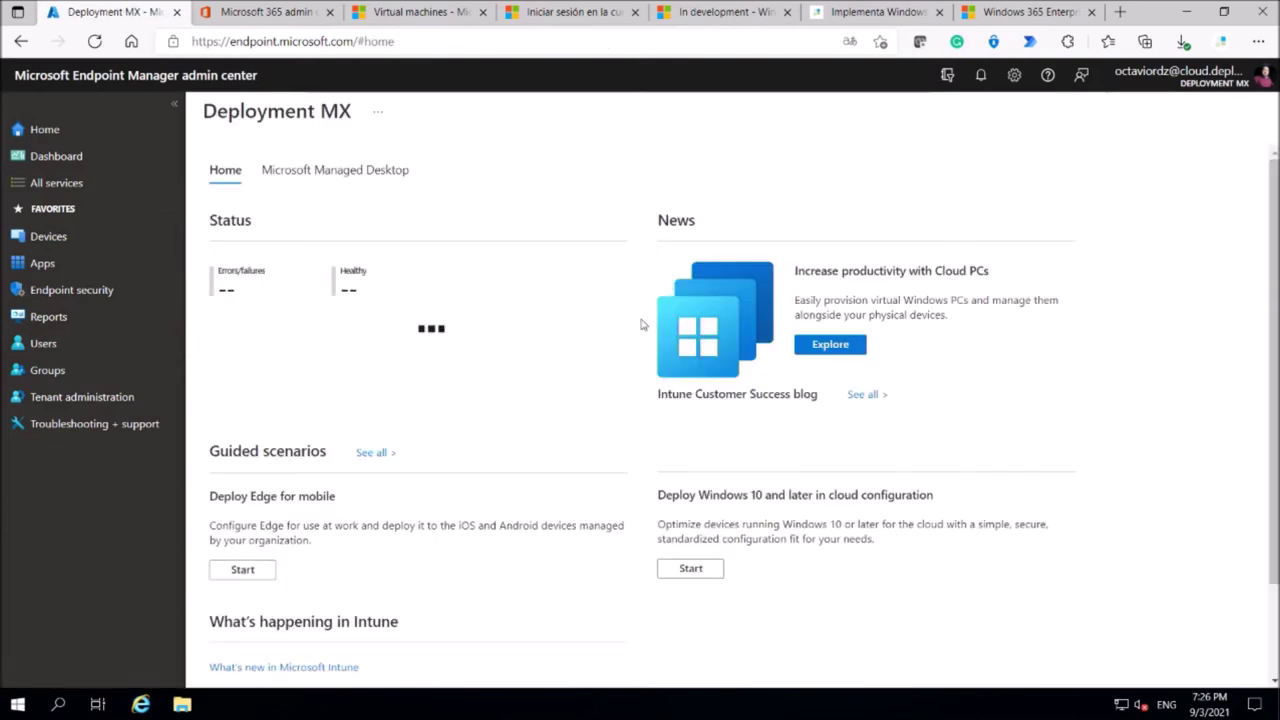
Navigate Devices > Windows 365 past Provisioning policies to the All Cloud PCs list.
left_click(48, 237)
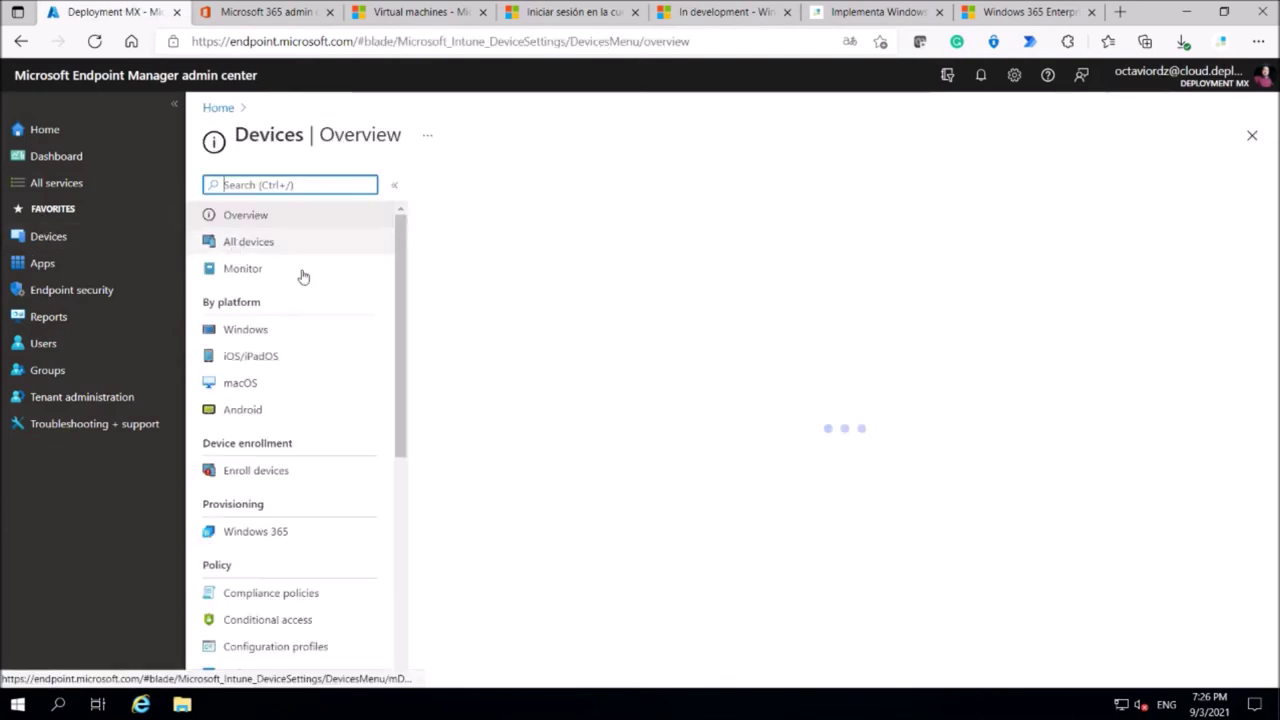
left_click(258, 533)
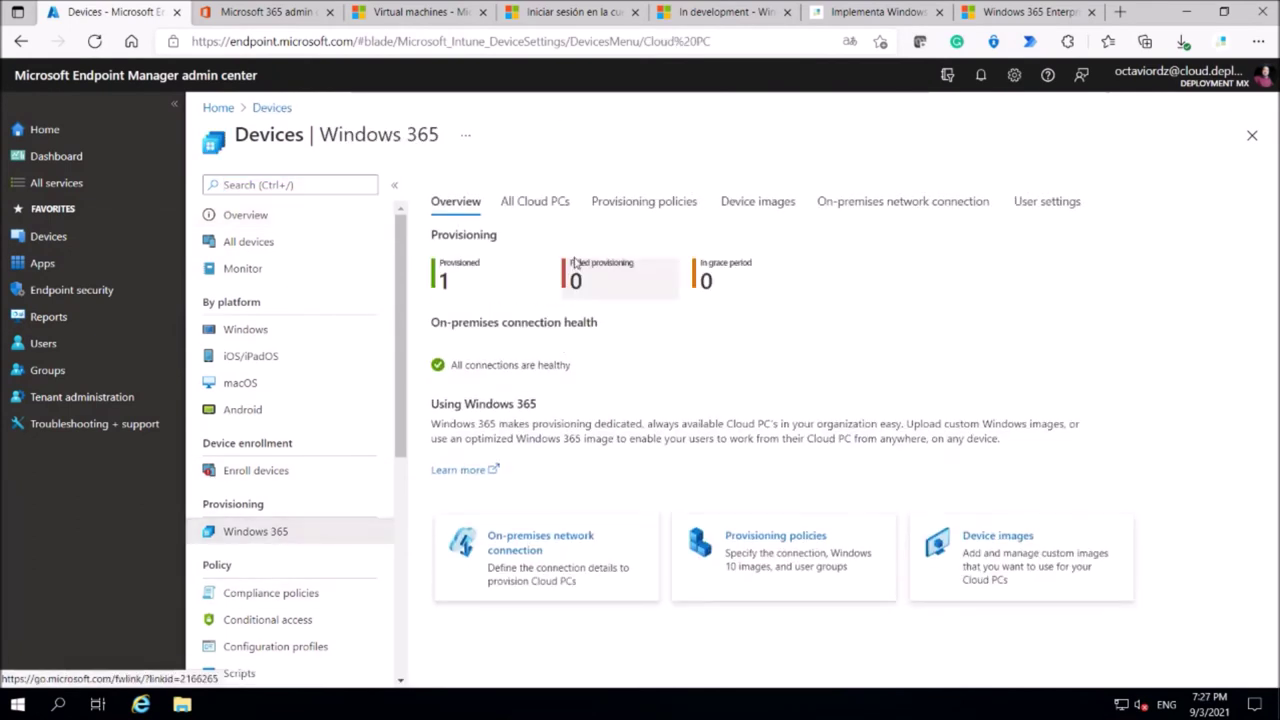
left_click(631, 204)
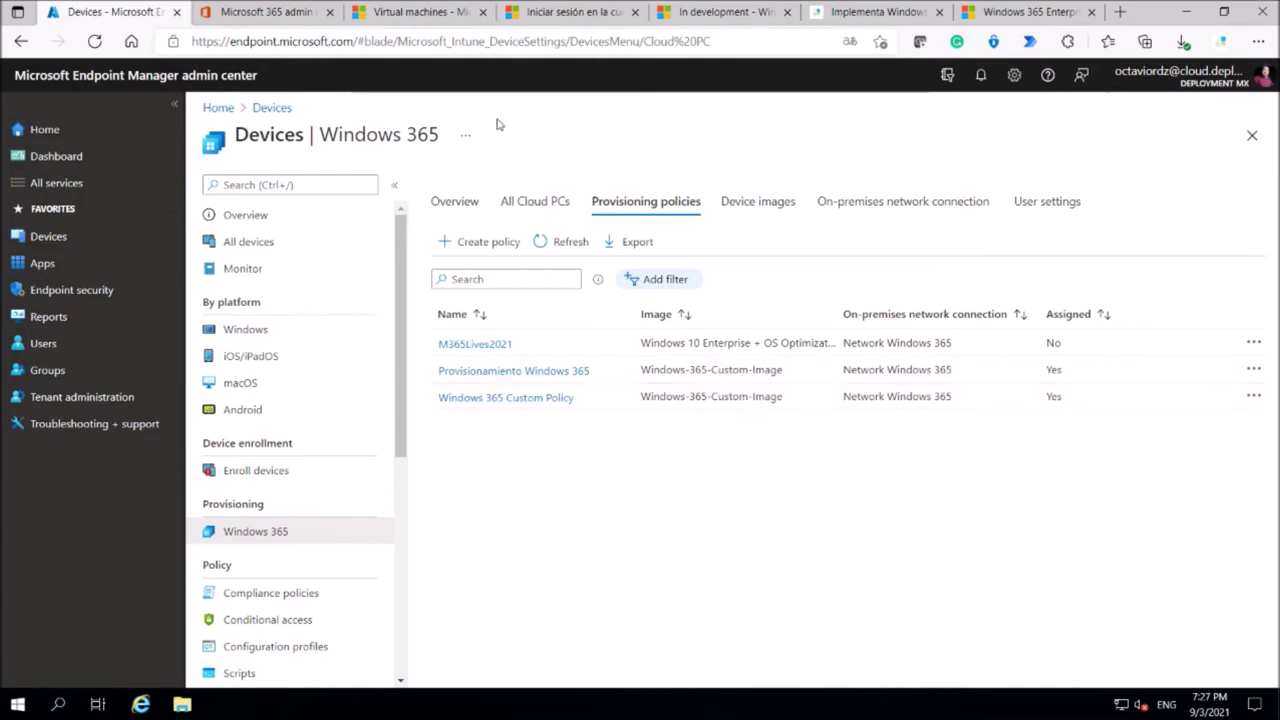
left_click(535, 205)
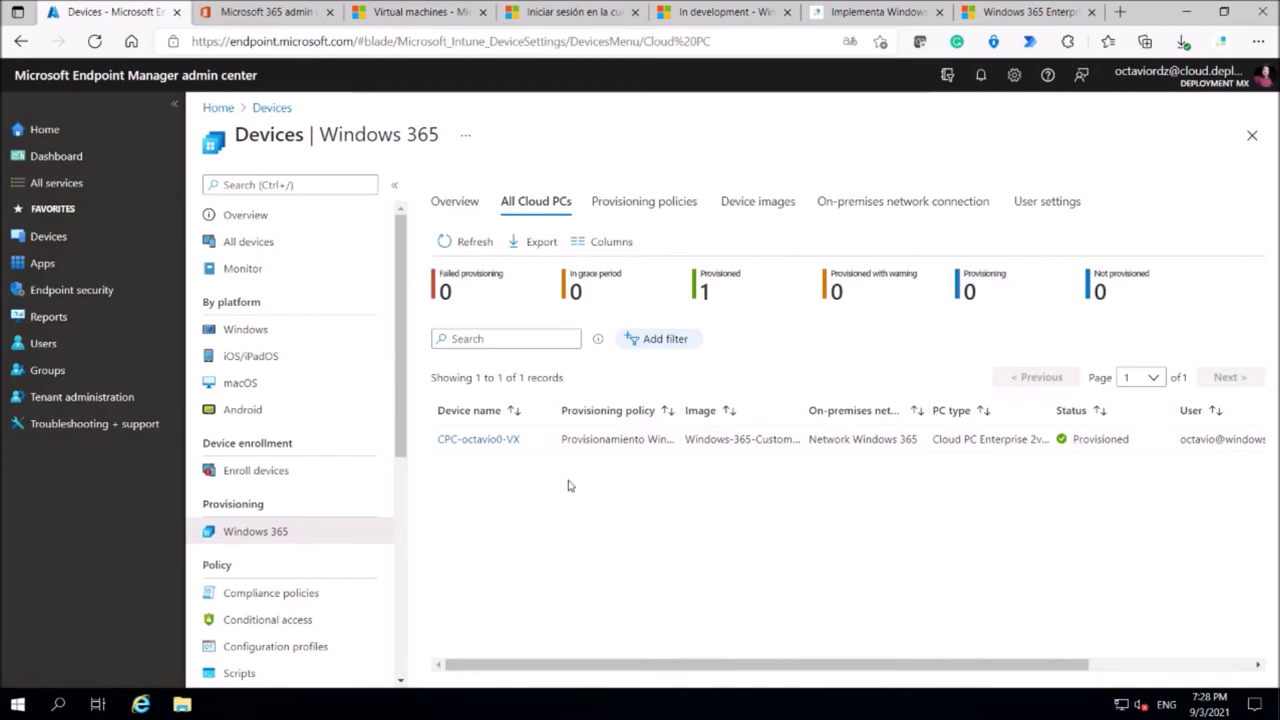
Open the Cloud PC's overview from All devices, showing it compliant and corporate-owned.
left_click(55, 240)
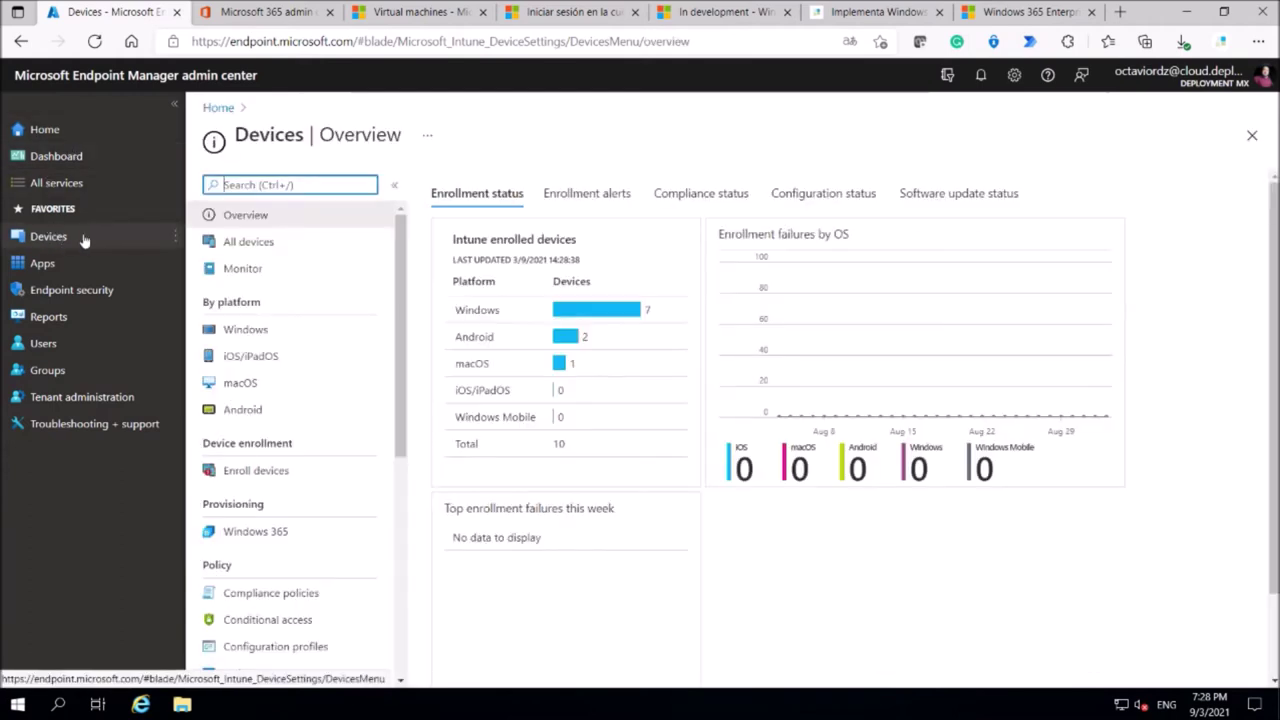
left_click(258, 246)
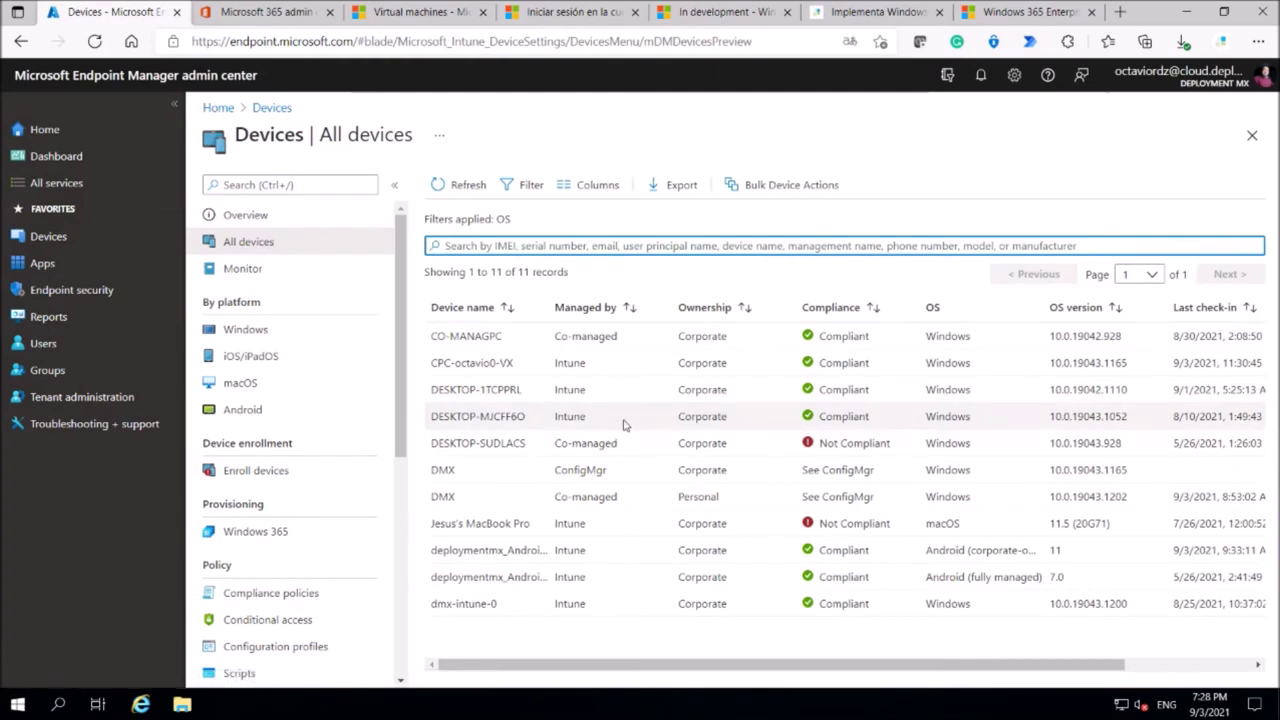
left_click(490, 363)
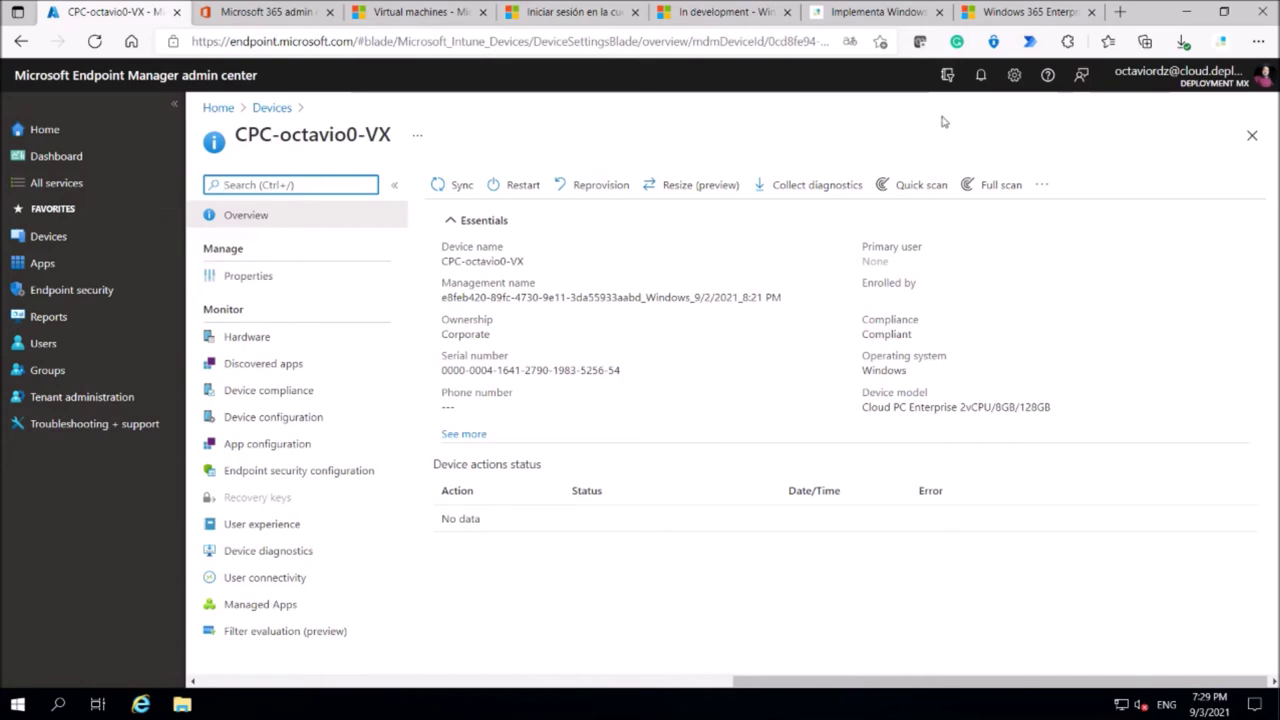
Open a new tab and go to windows365.microsoft.com.
left_click(1121, 12)
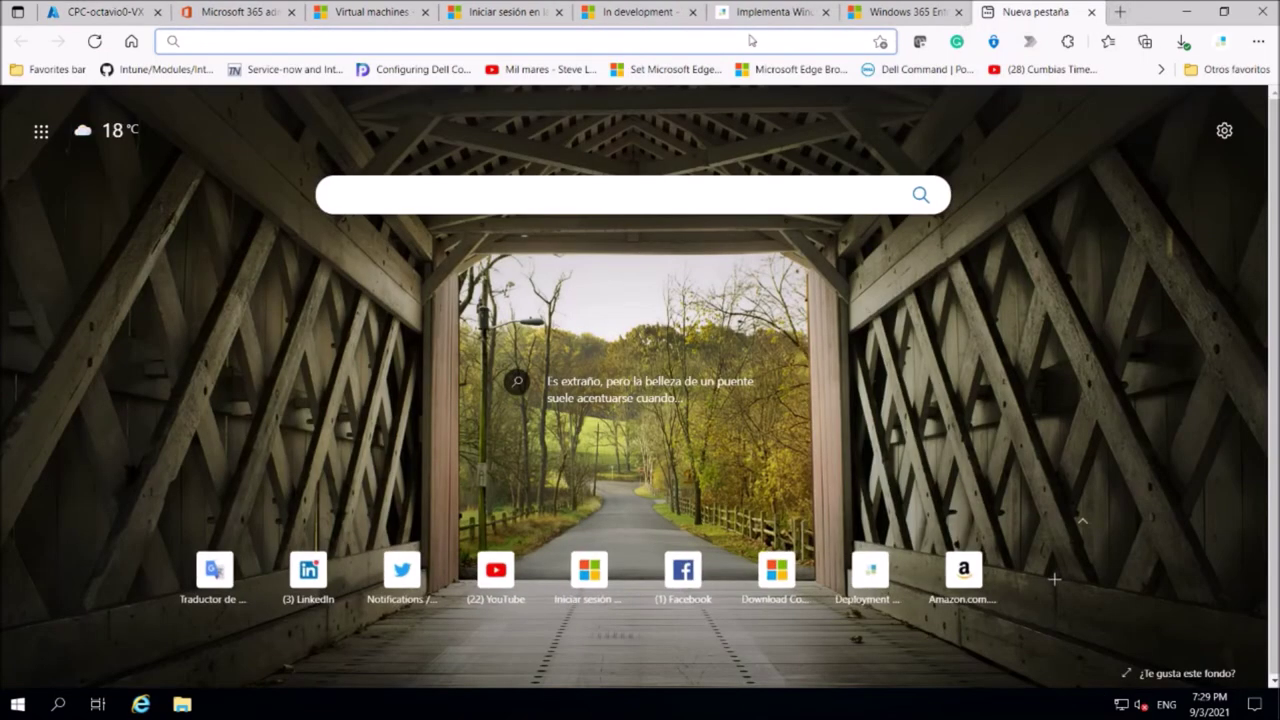
left_click(746, 42)
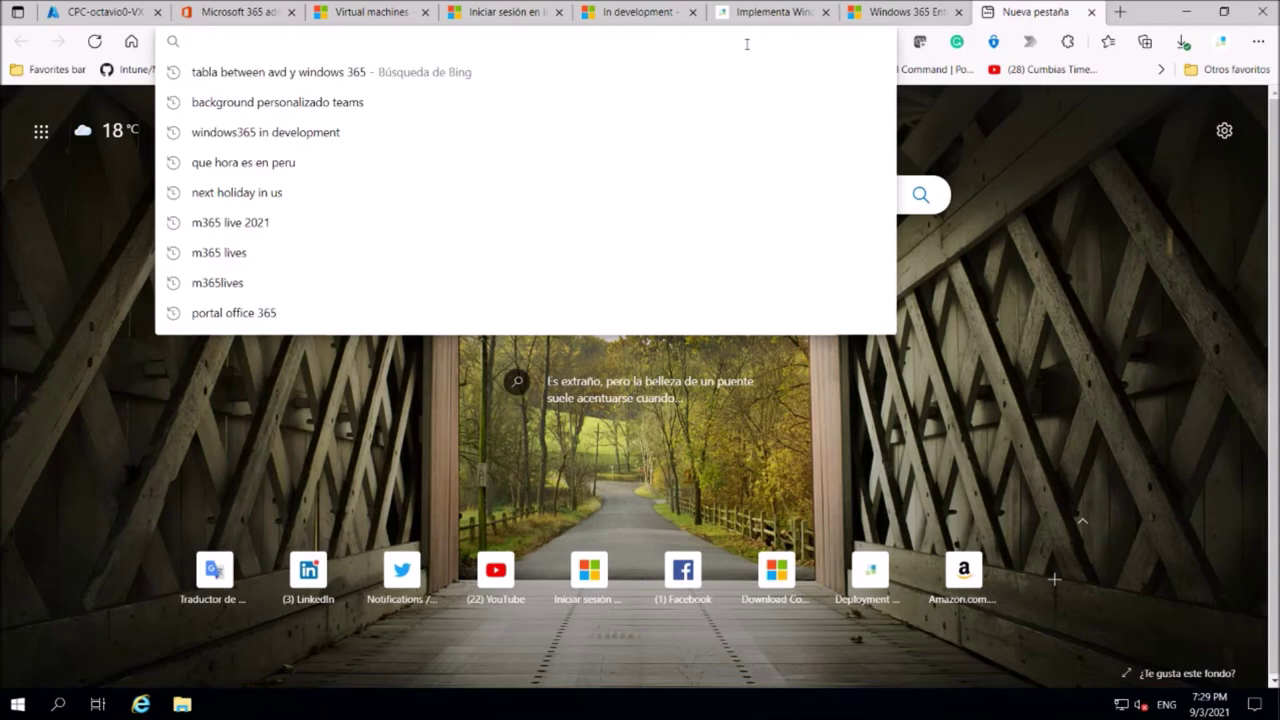
type("w")
key("BackSpace")
key("BackSpace")
type("win")
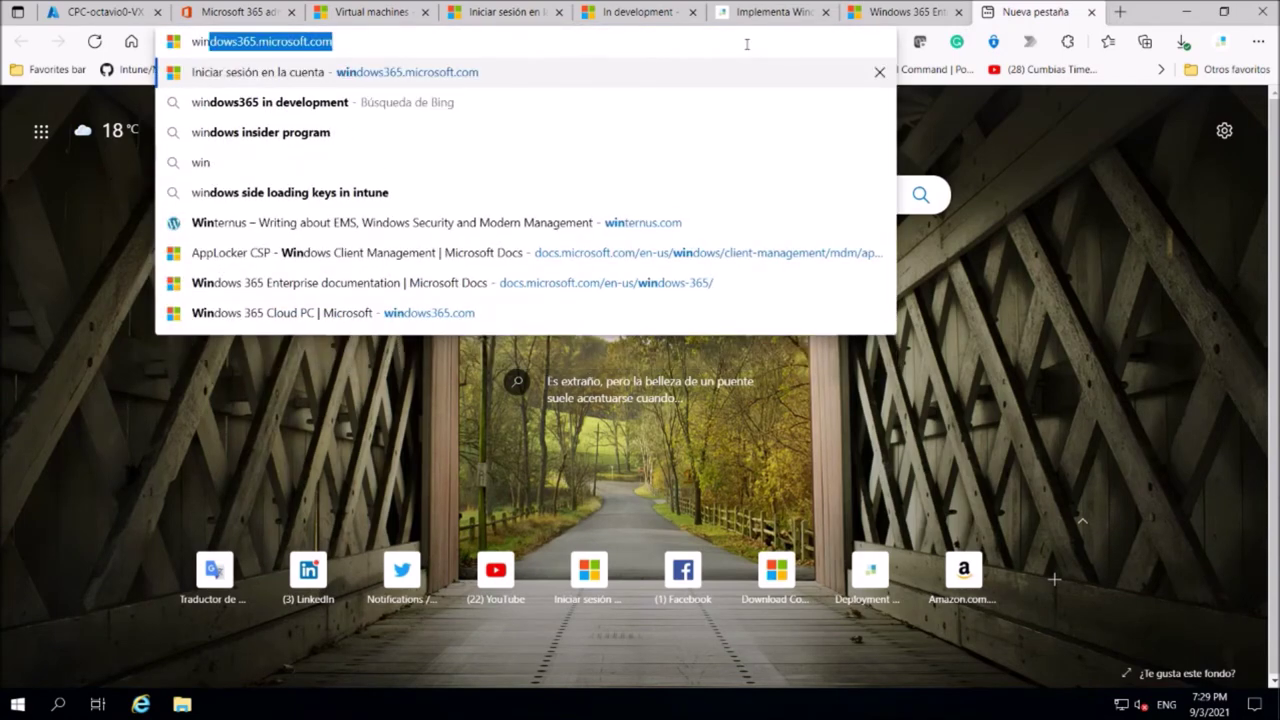
key("Right")
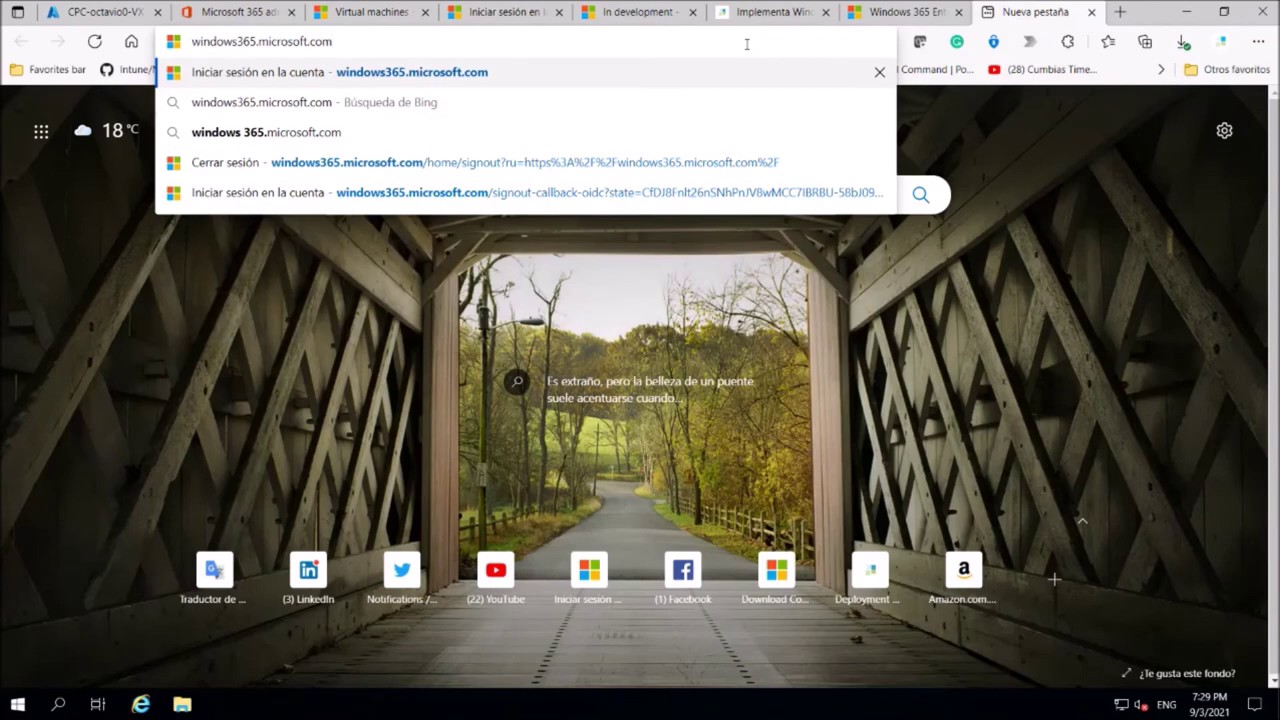
key("Return")
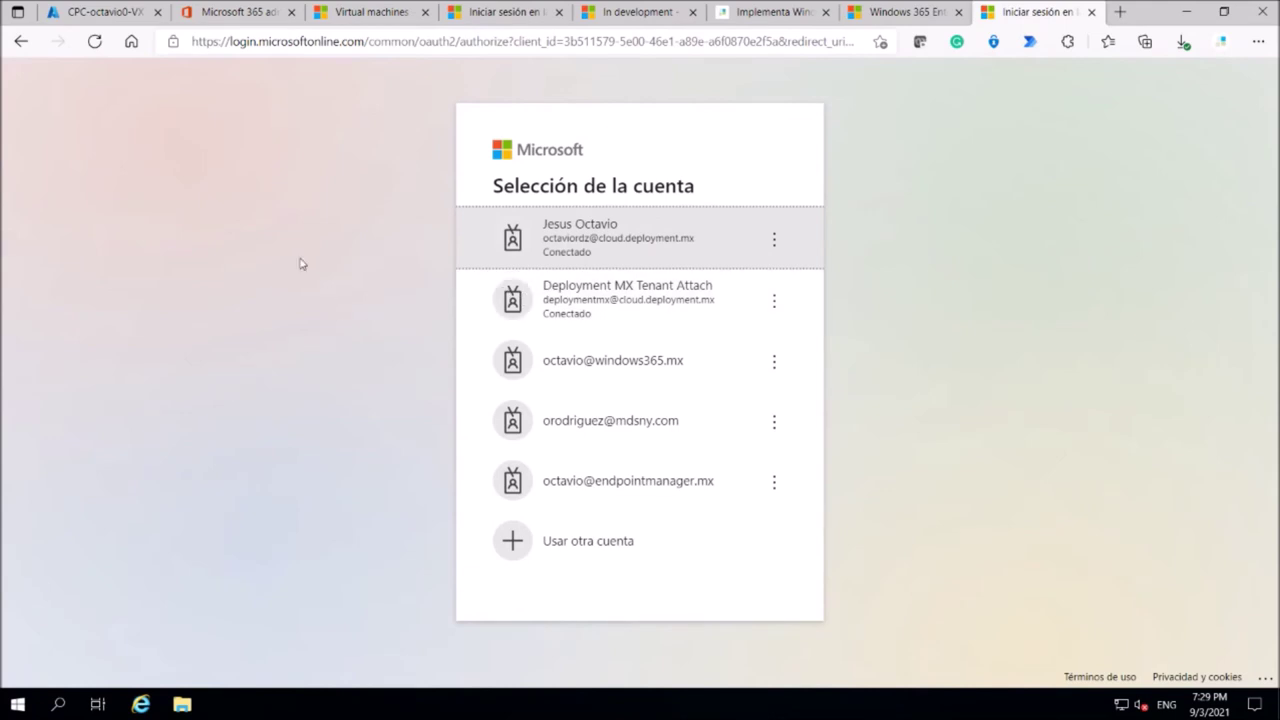
Sign in with the Windows 365 user account, retrying the password, and dismiss the translation offer.
left_click(617, 366)
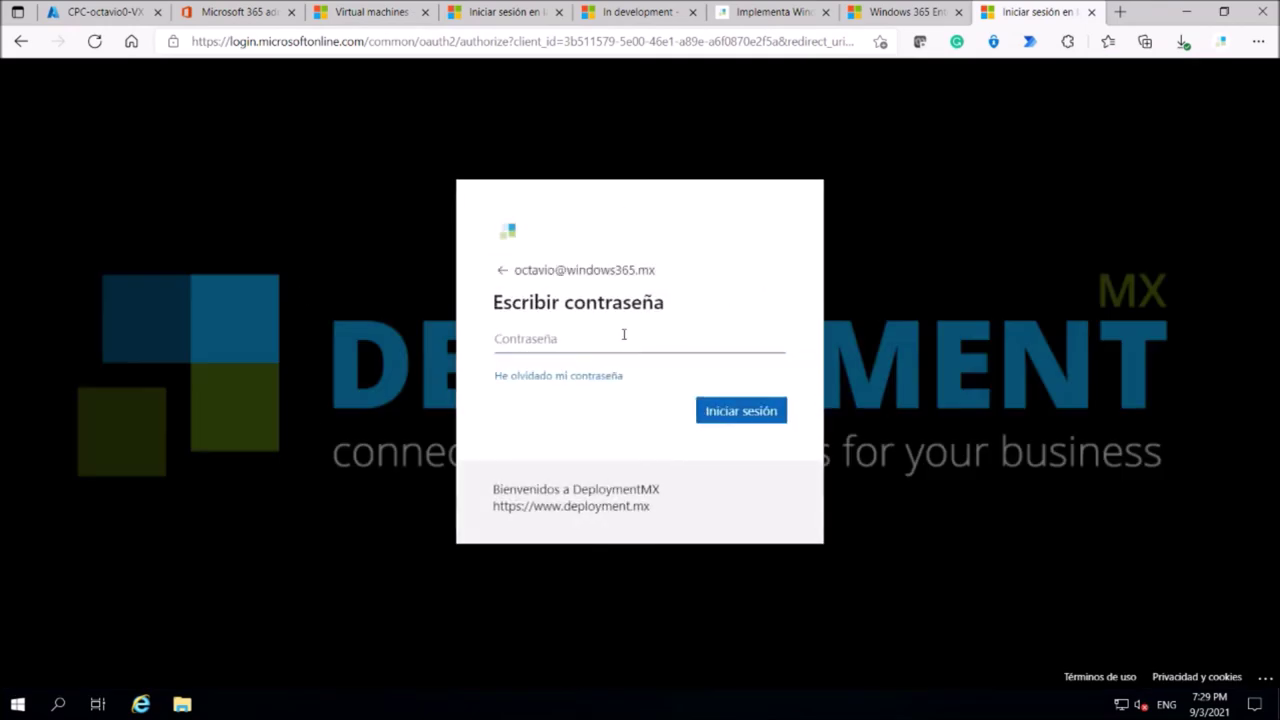
type("*****************")
key("Return")
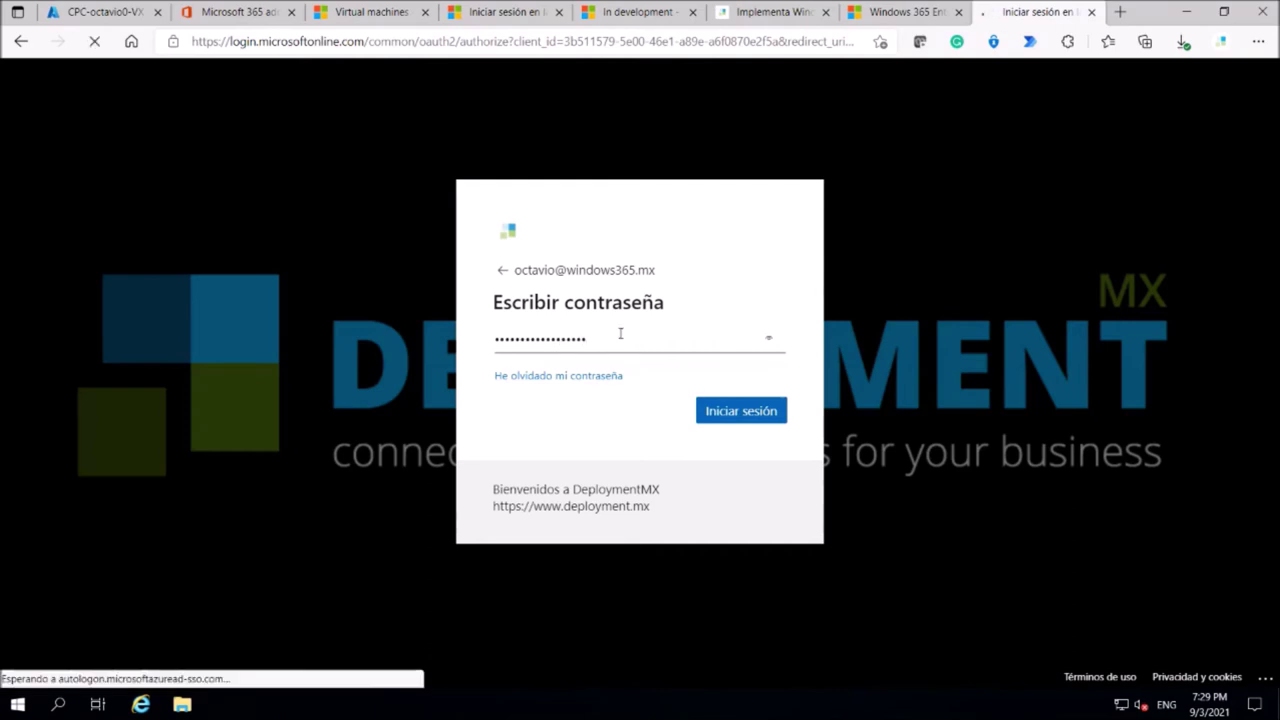
type("*****")
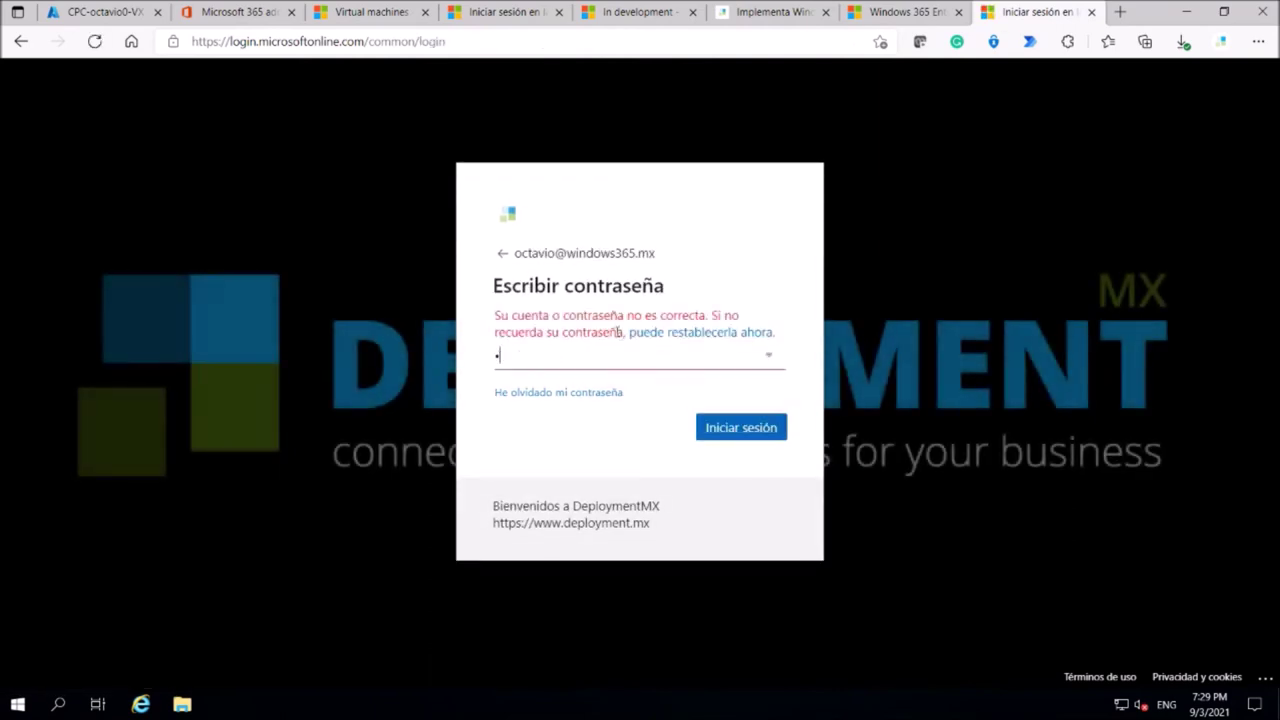
type("*******")
key("Return")
type("*********")
key("Return")
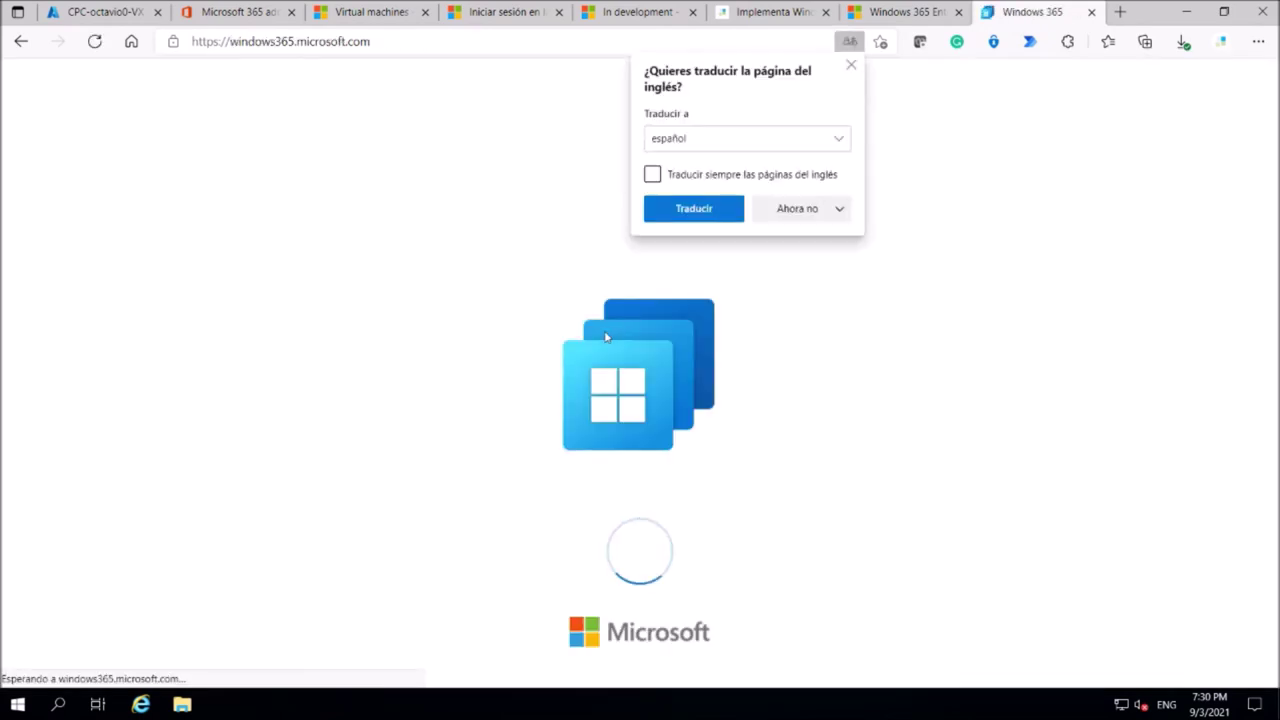
left_click(268, 189)
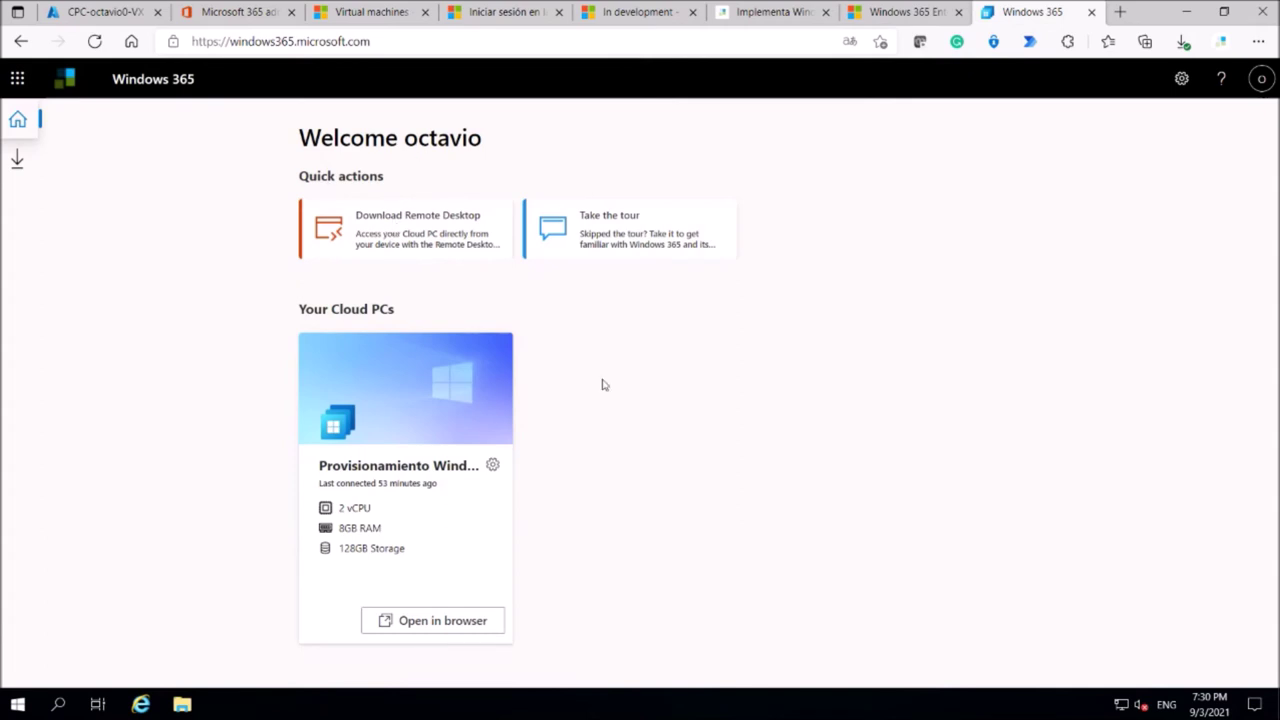
Check the Cloud PC's action options, then show the Remote Desktop client downloads.
left_click(493, 466)
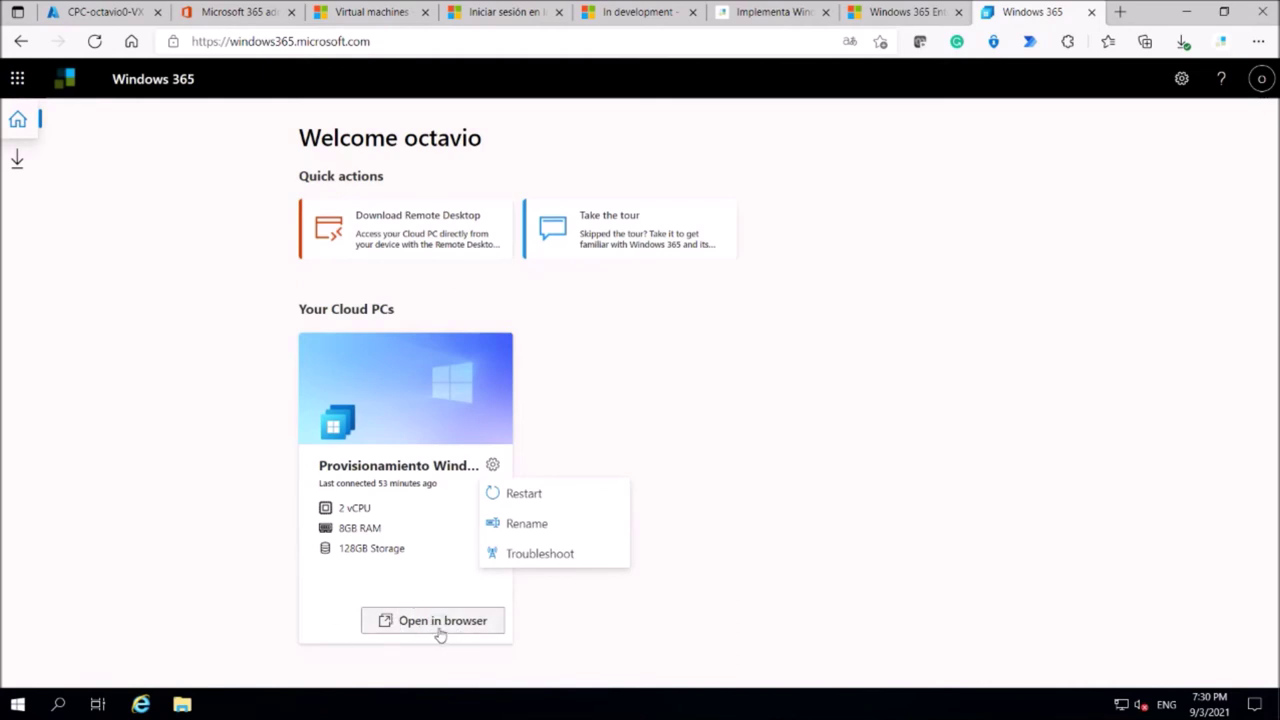
left_click(656, 309)
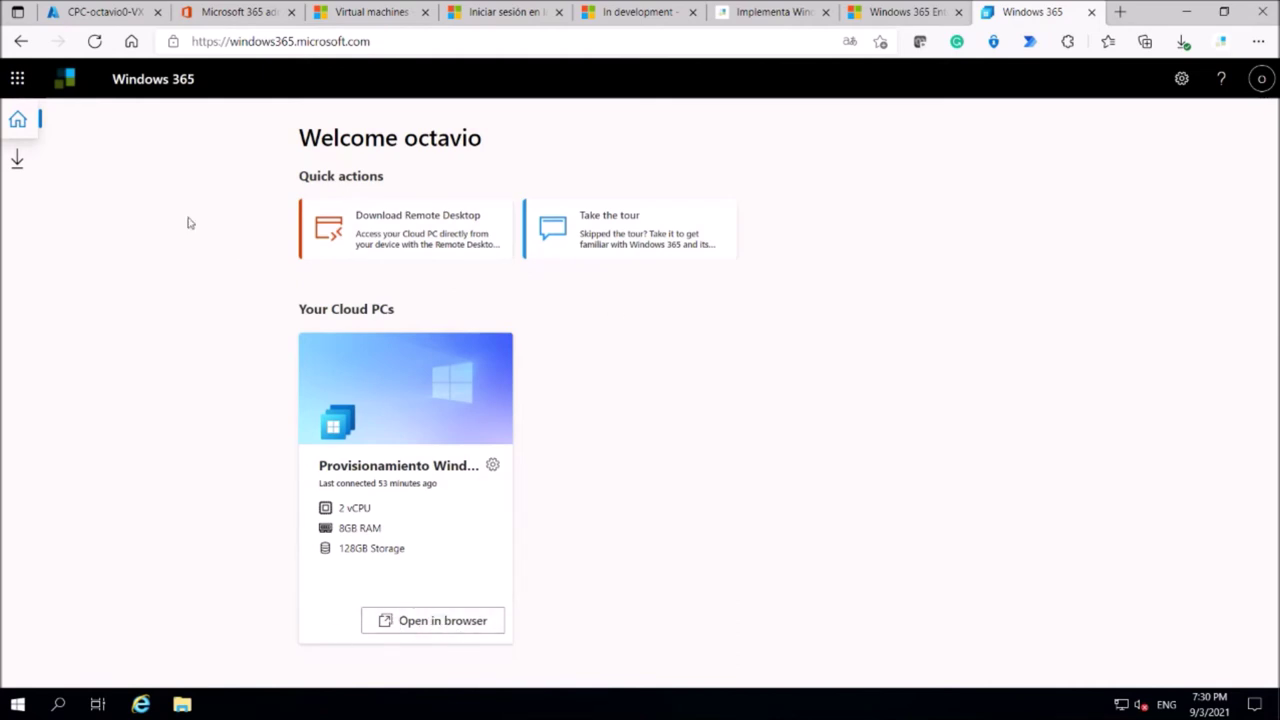
left_click(15, 161)
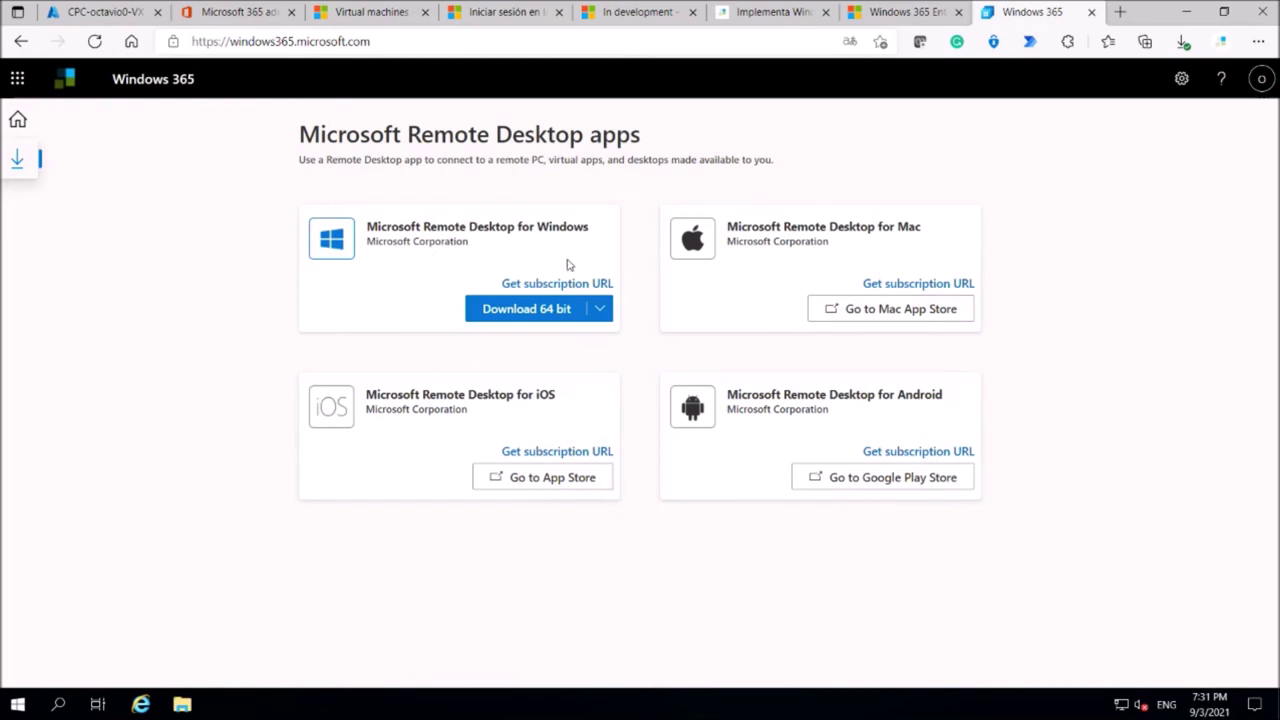
Expand and then close the Windows Remote Desktop client's Download 64 bit variants list.
left_click(600, 310)
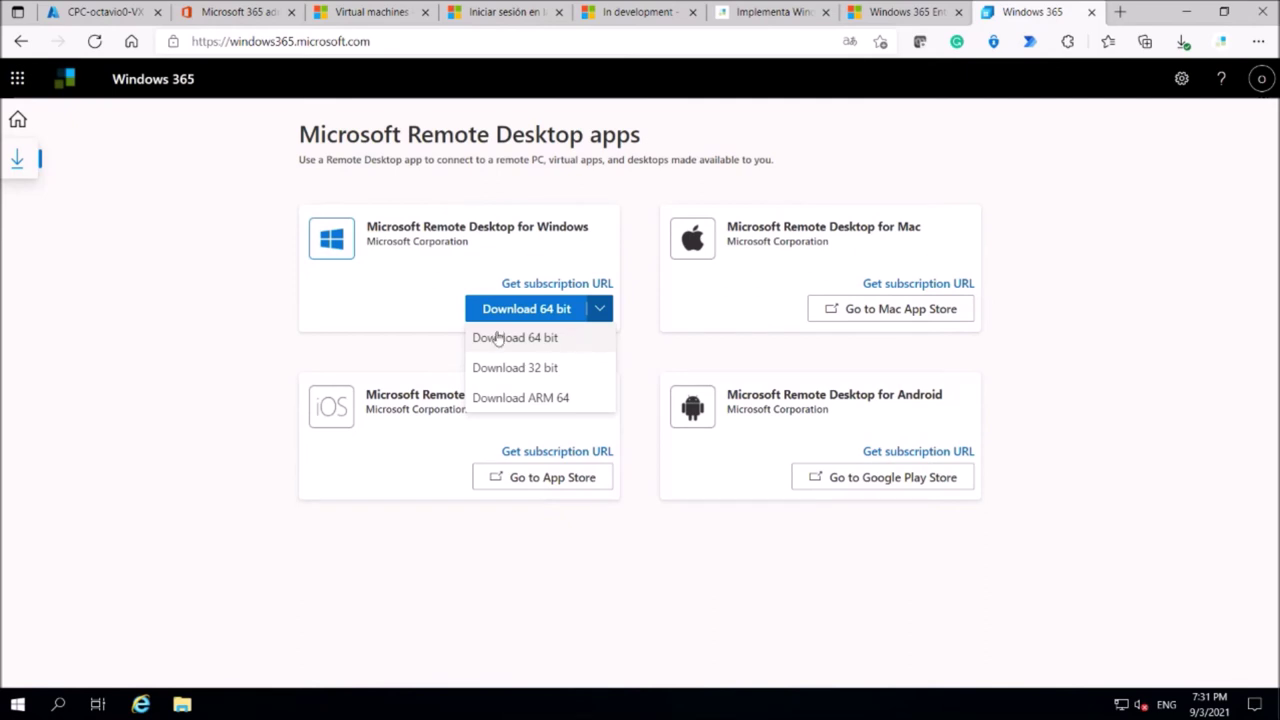
left_click(646, 306)
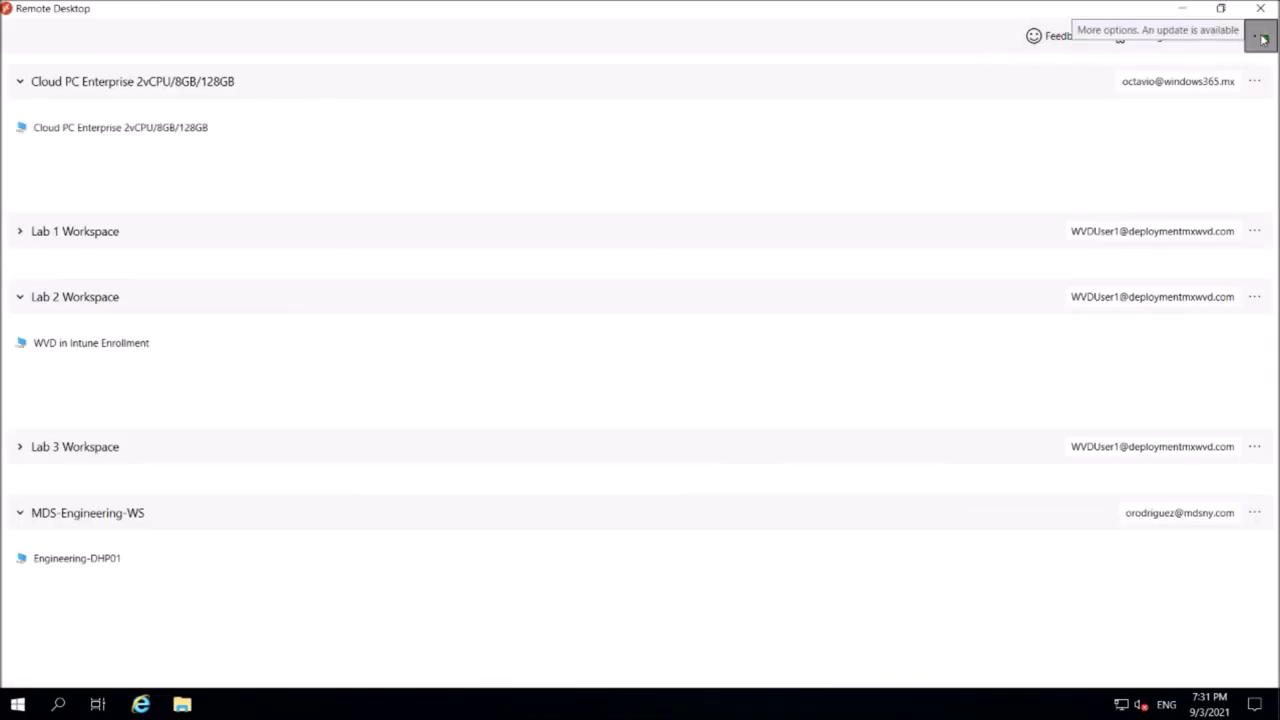
Browse Remote Desktop's options, settings, view and account menus, opening and closing Subscribe with URL.
left_click(1262, 38)
left_click(983, 24)
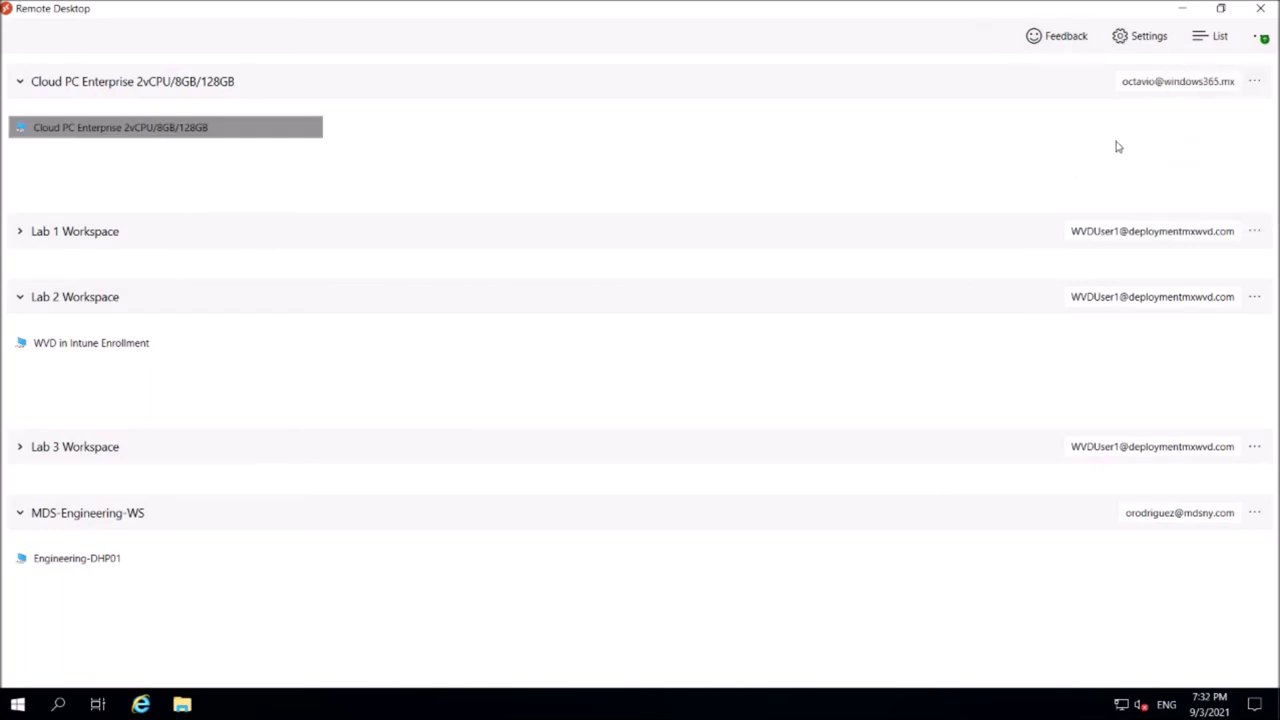
left_click(1256, 82)
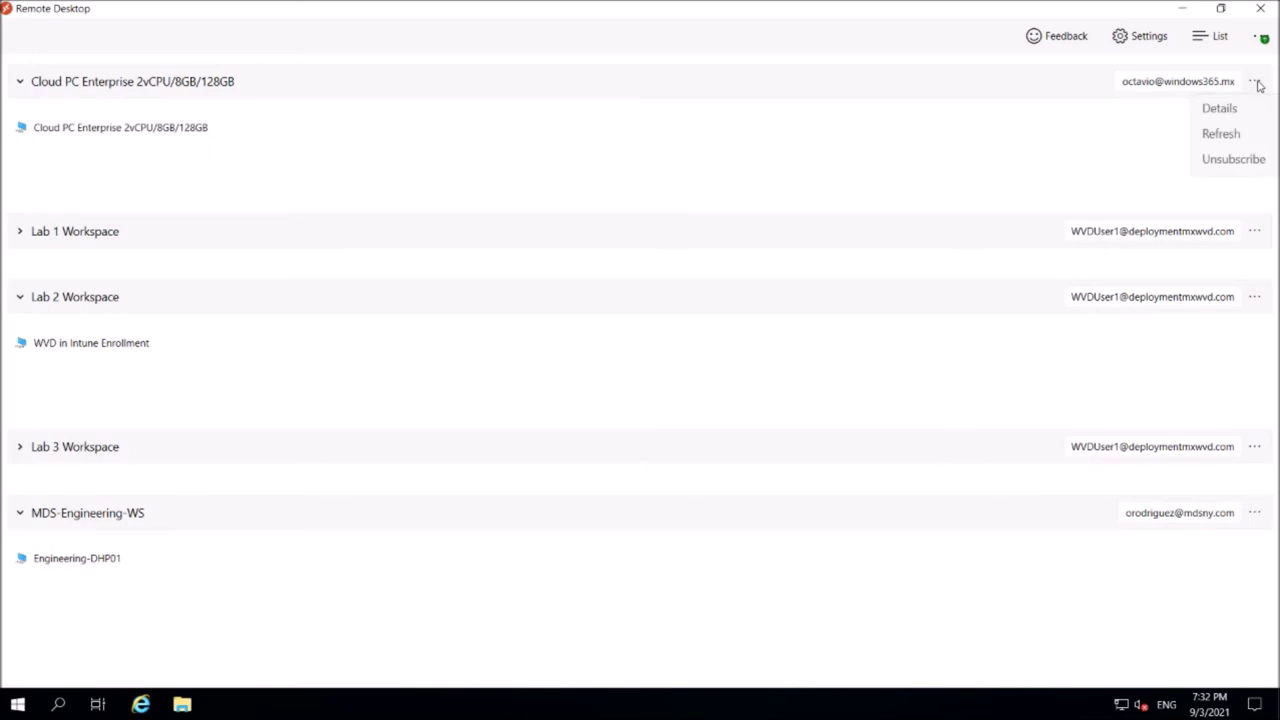
left_click(1143, 44)
left_click(1222, 38)
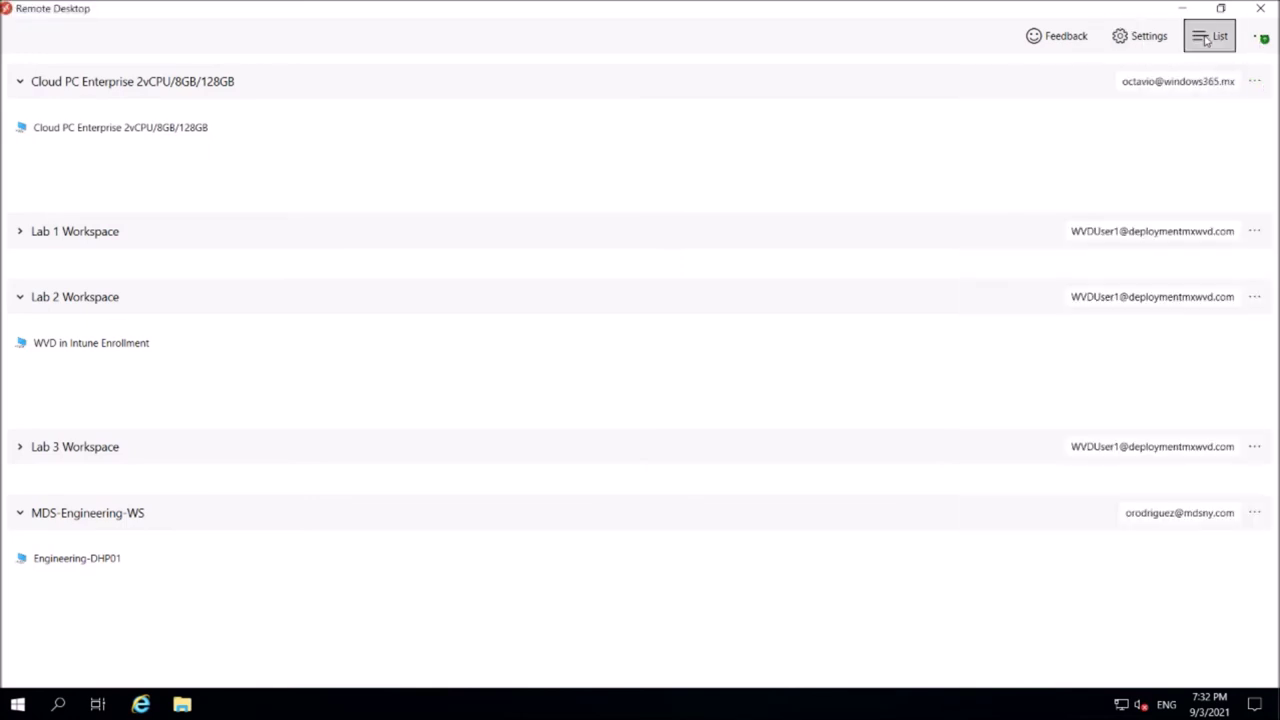
left_click(1256, 40)
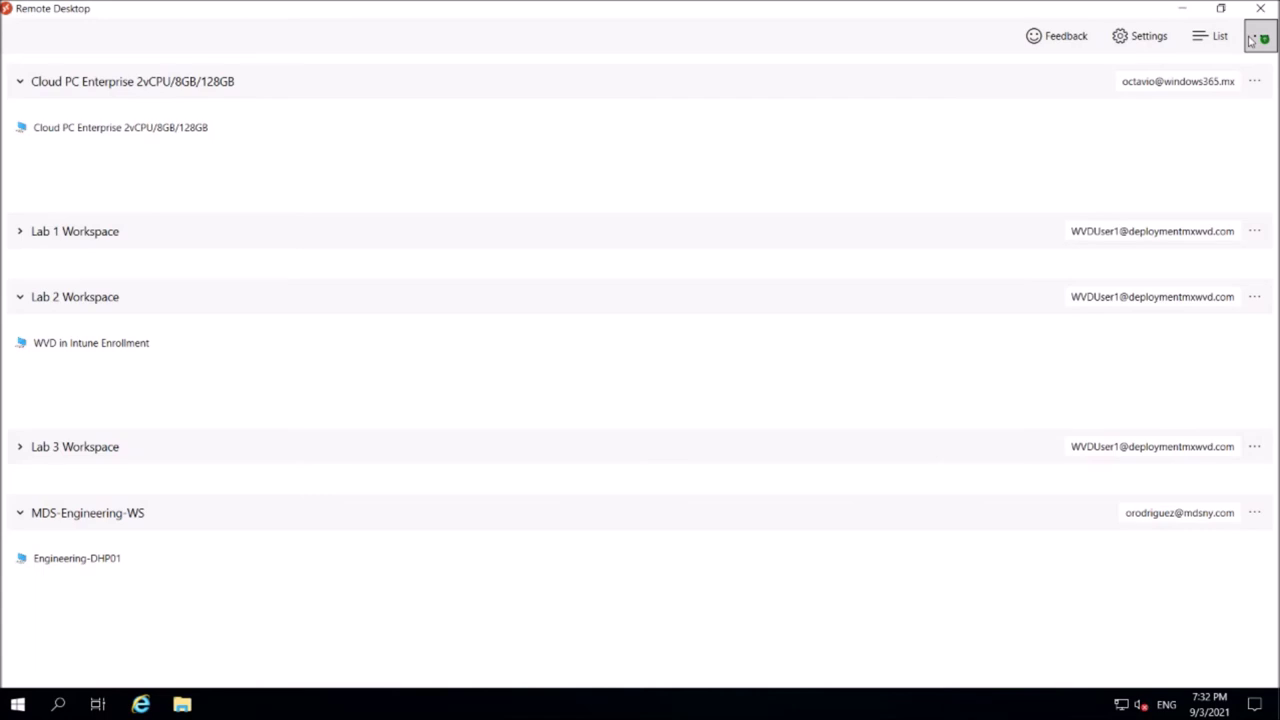
left_click(1256, 40)
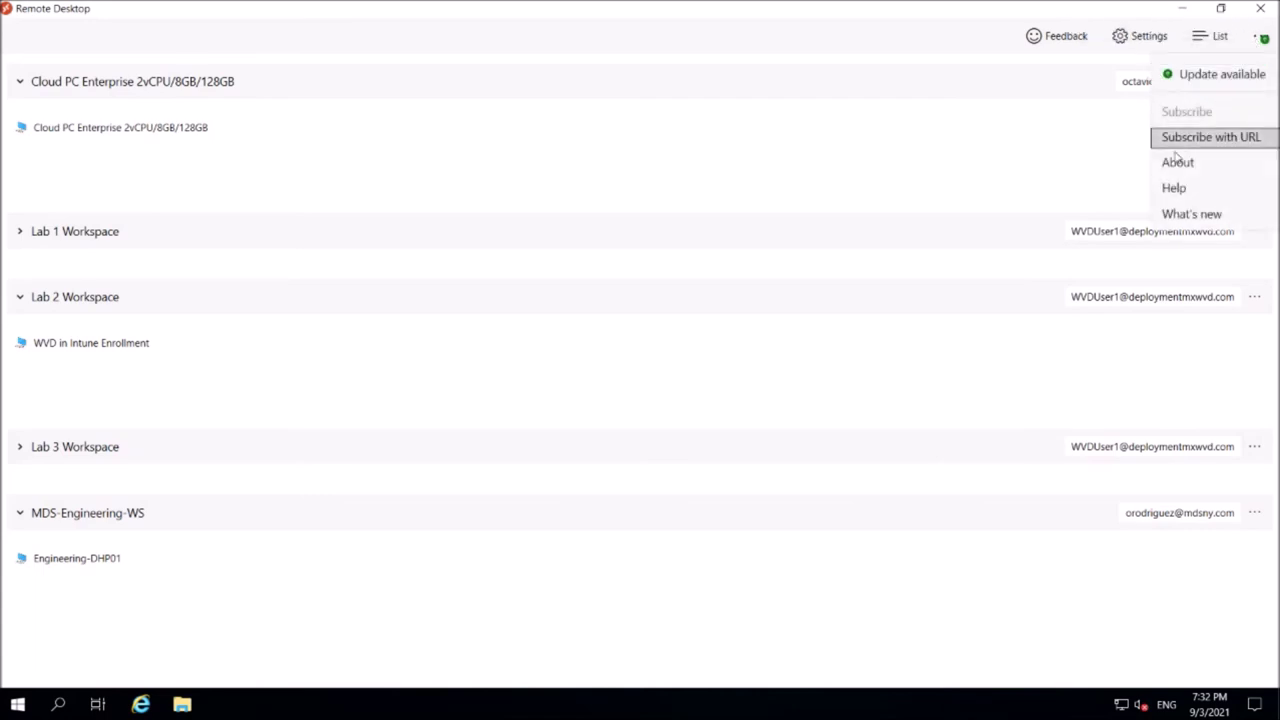
left_click(1225, 145)
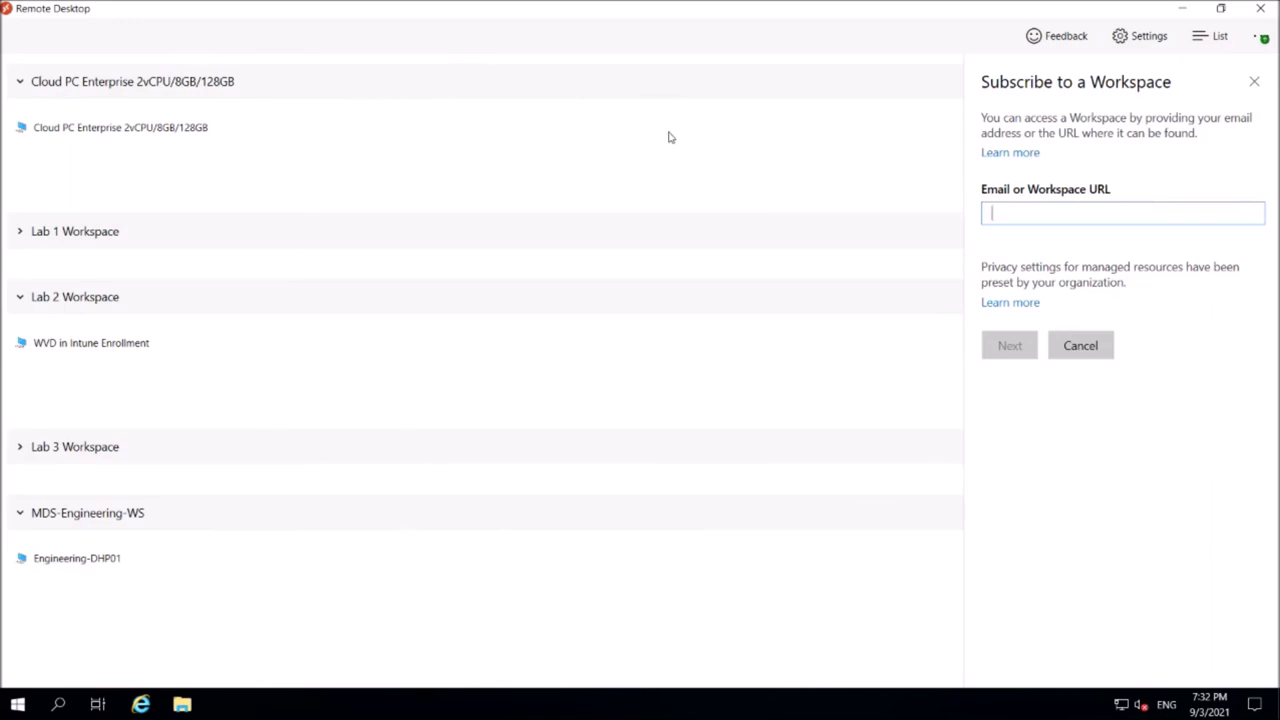
left_click(1254, 83)
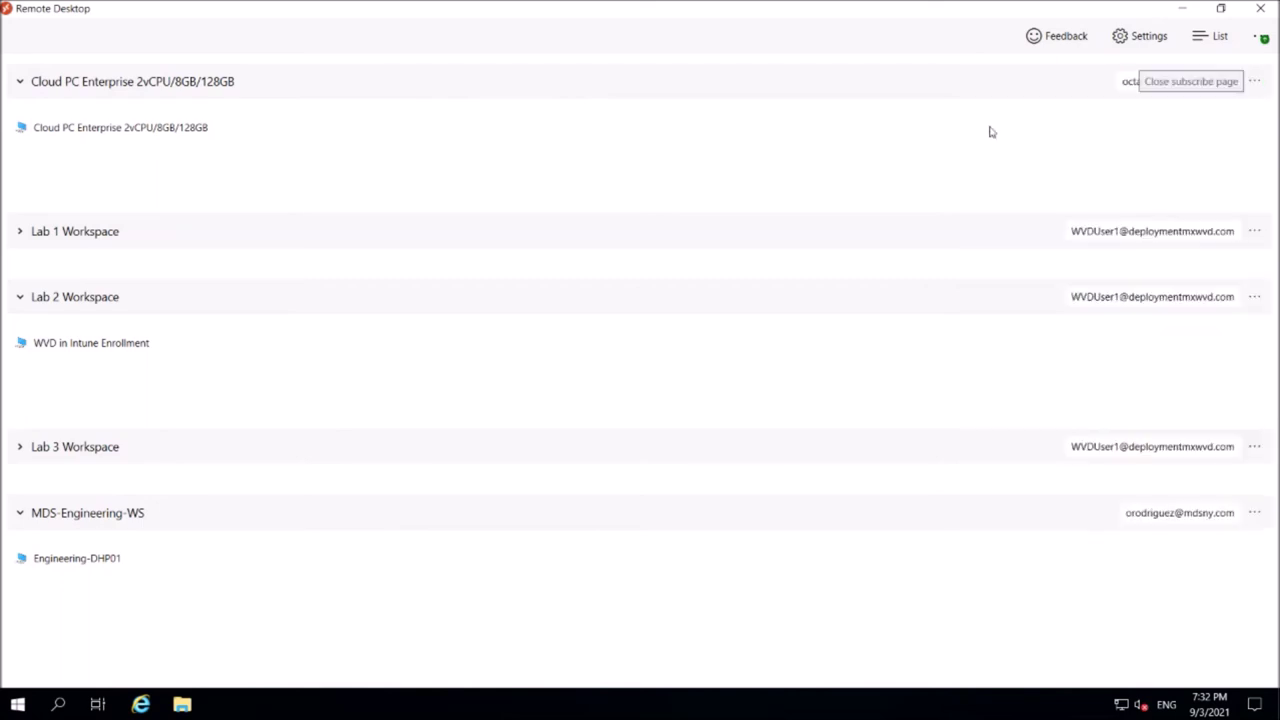
Expand the Lab 3 and Lab 1 Workspace groups to show their apps and Windows 10 Custom desktop.
left_click(149, 128)
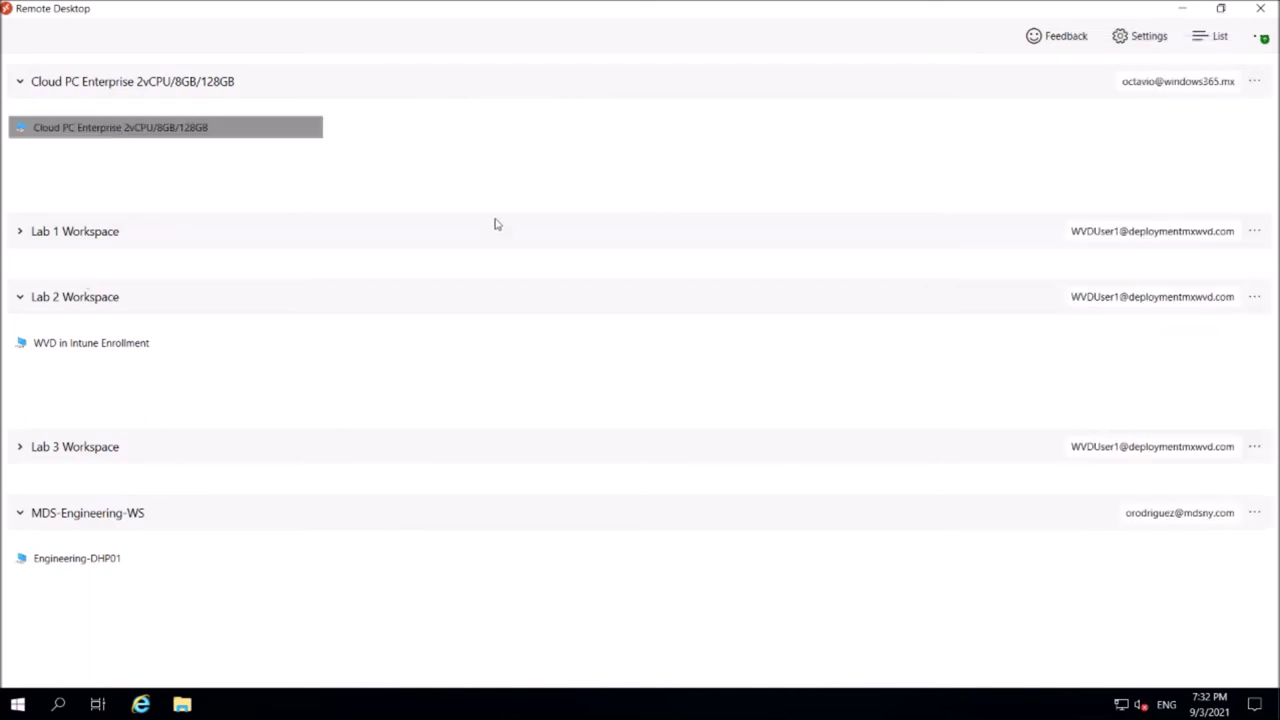
left_click(1125, 88)
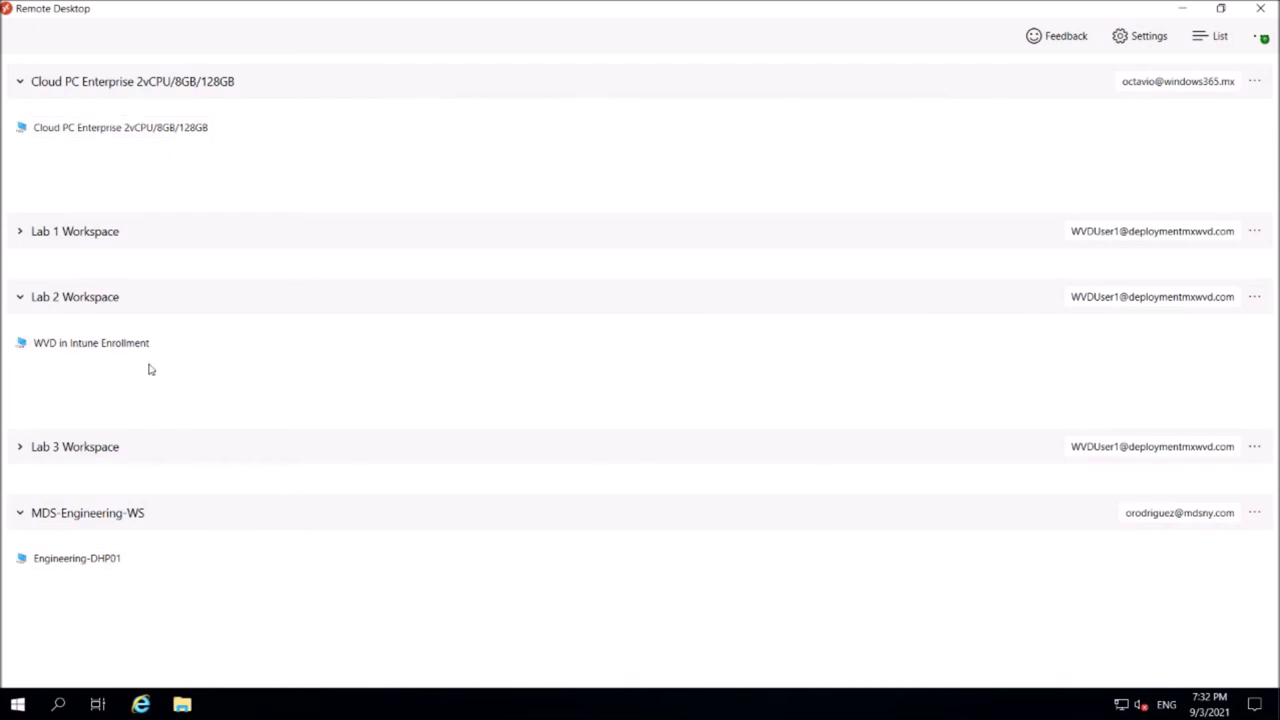
left_click(20, 447)
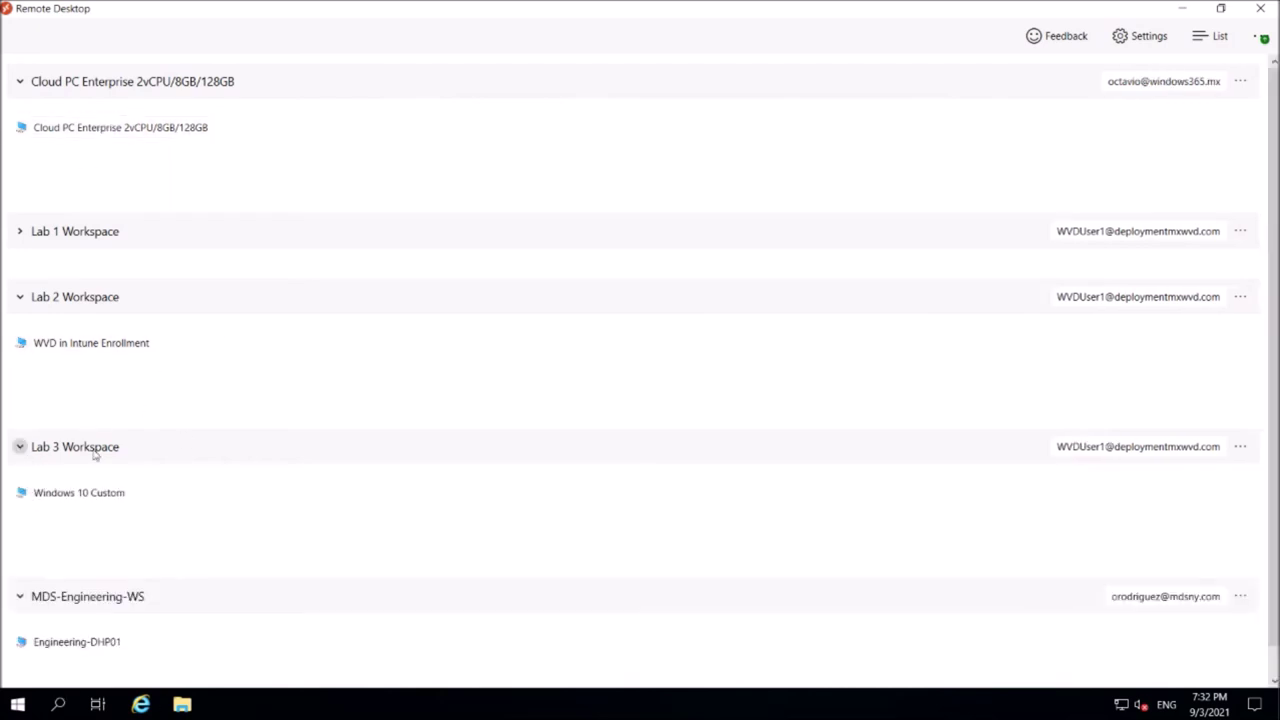
left_click(20, 231)
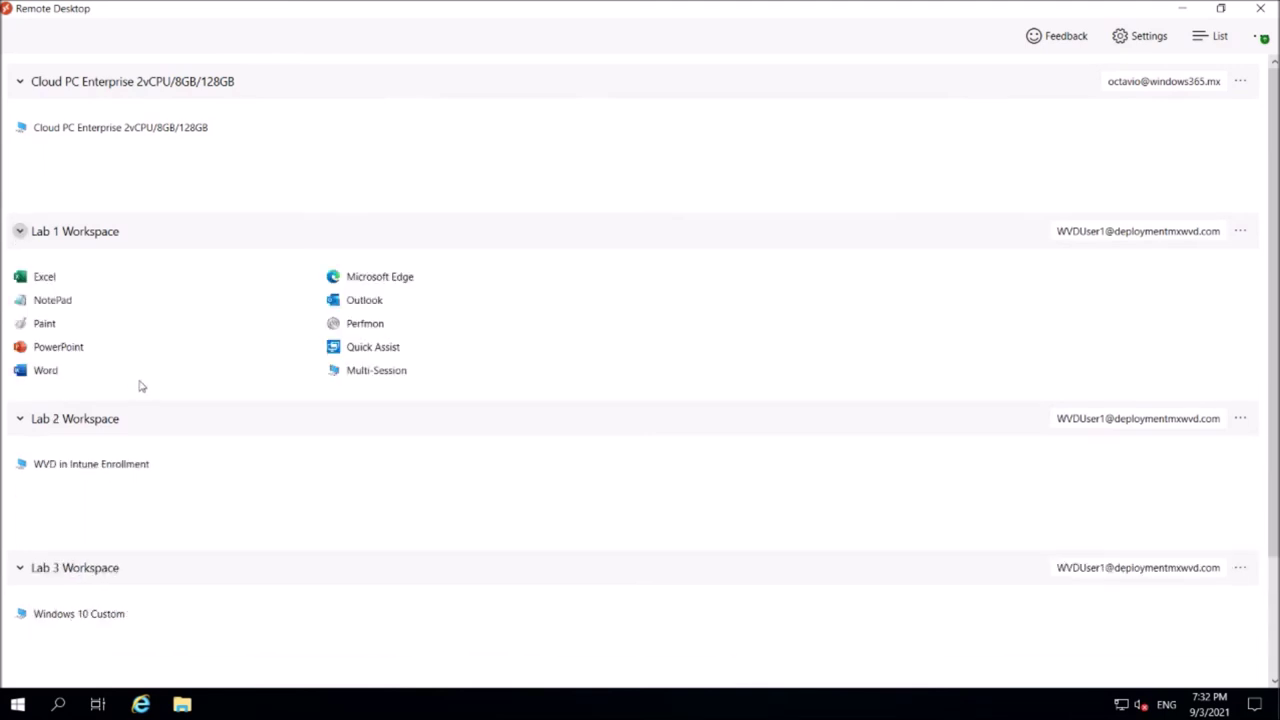
scroll(270, 300, "down", 3)
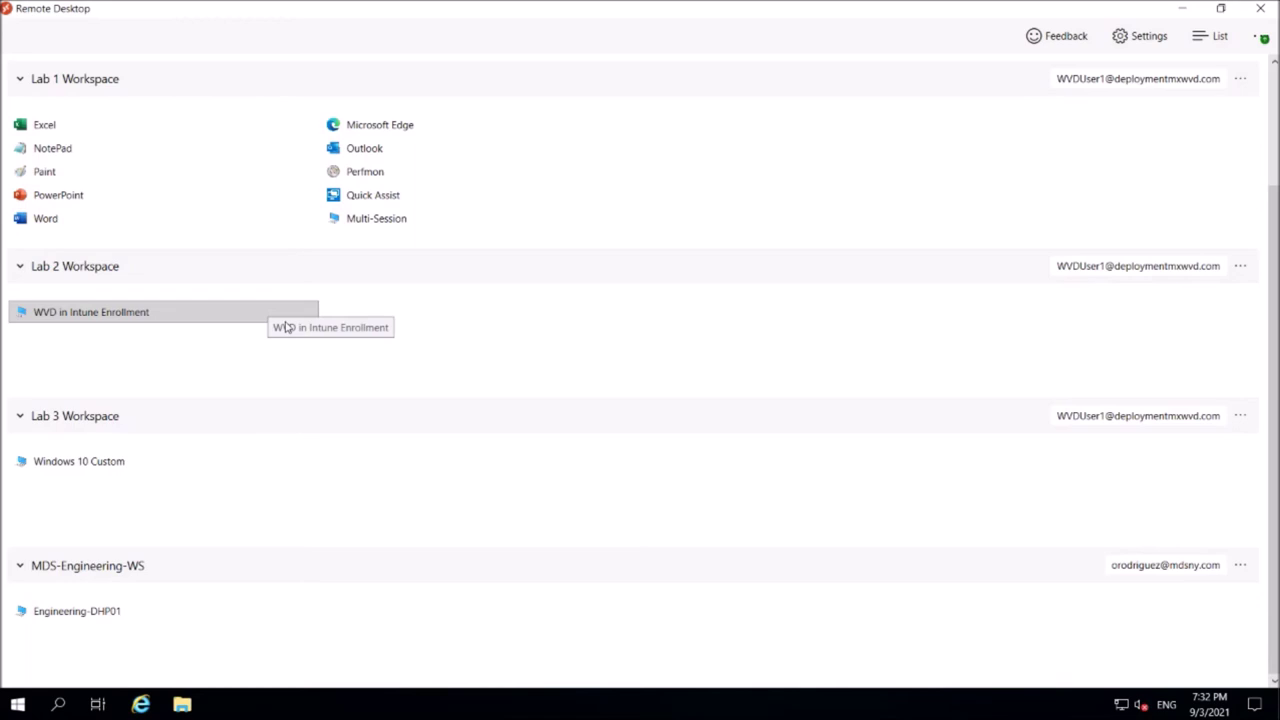
scroll(274, 351, "up", 3)
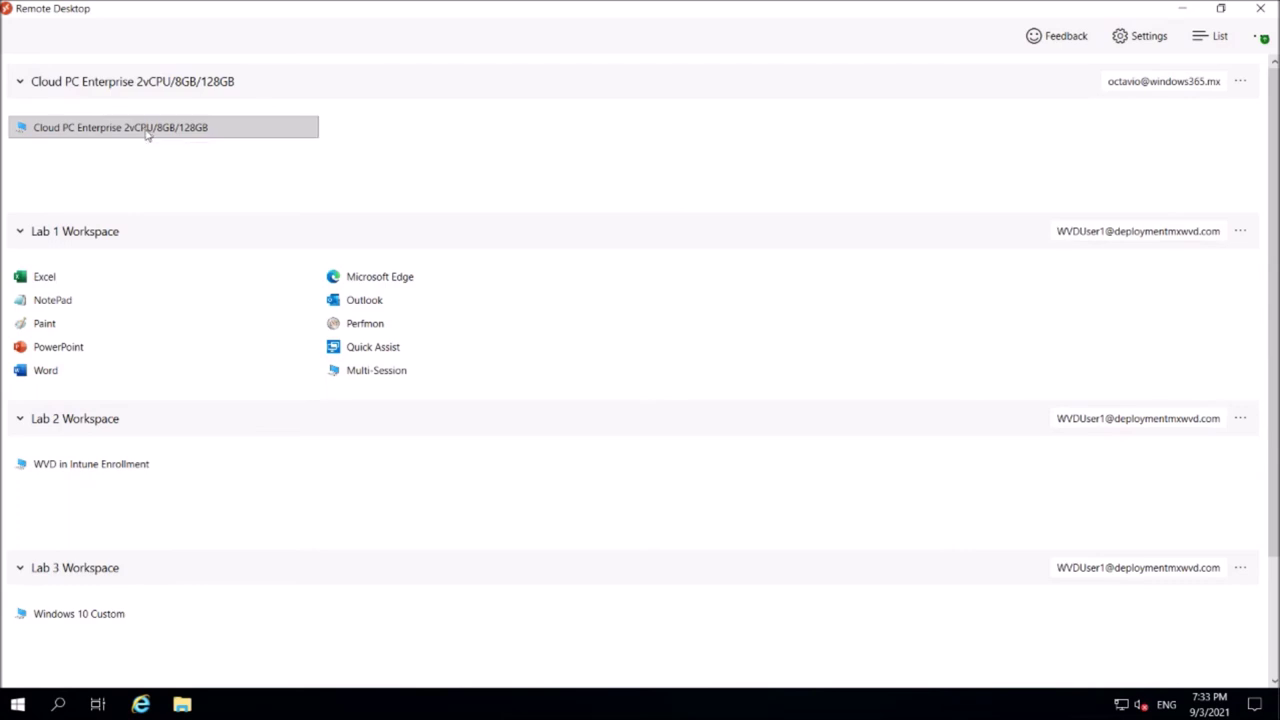
Connect to the Cloud PC Enterprise 2vCPU/8GB/128GB desktop and sign in with the account password.
right_click(146, 135)
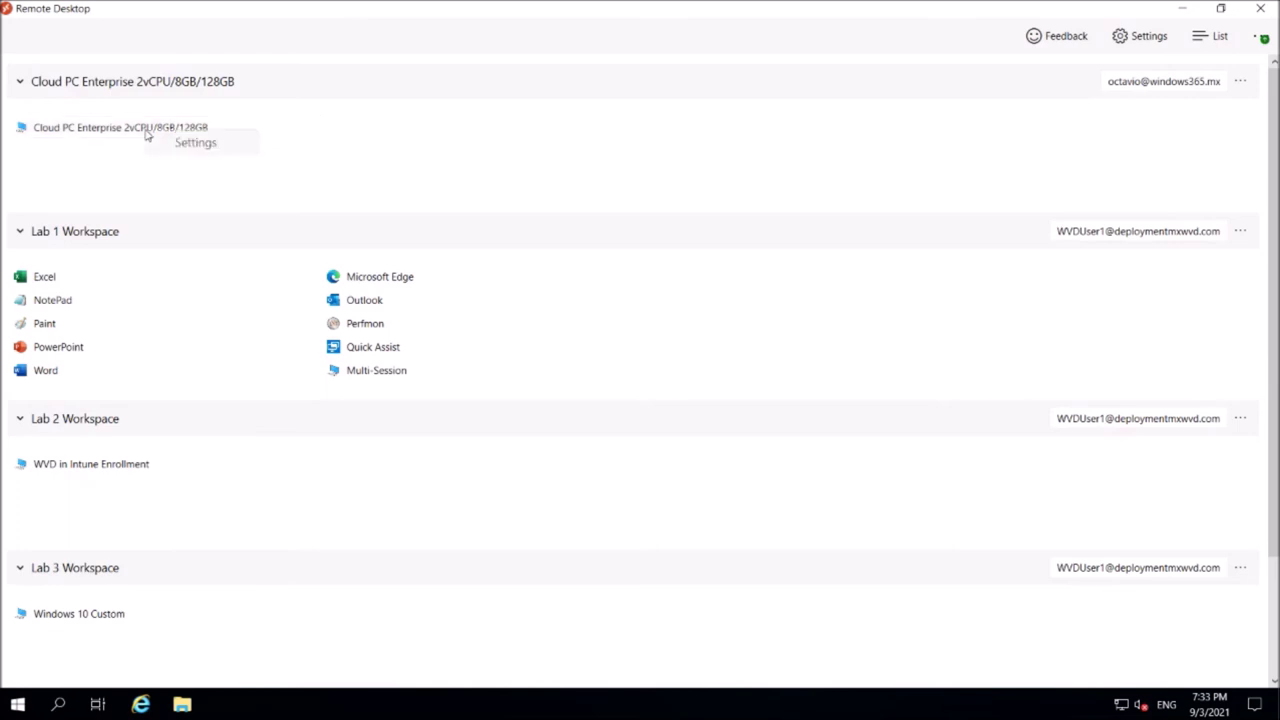
left_click(116, 133)
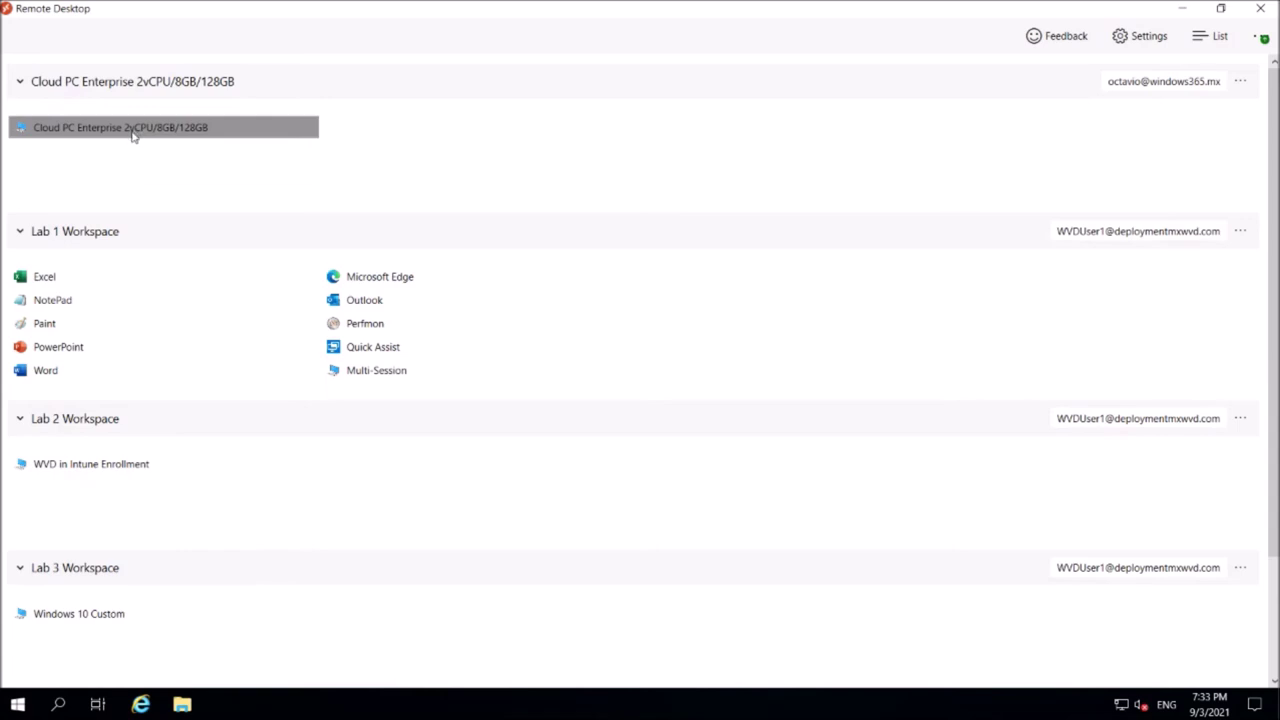
double_click(132, 135)
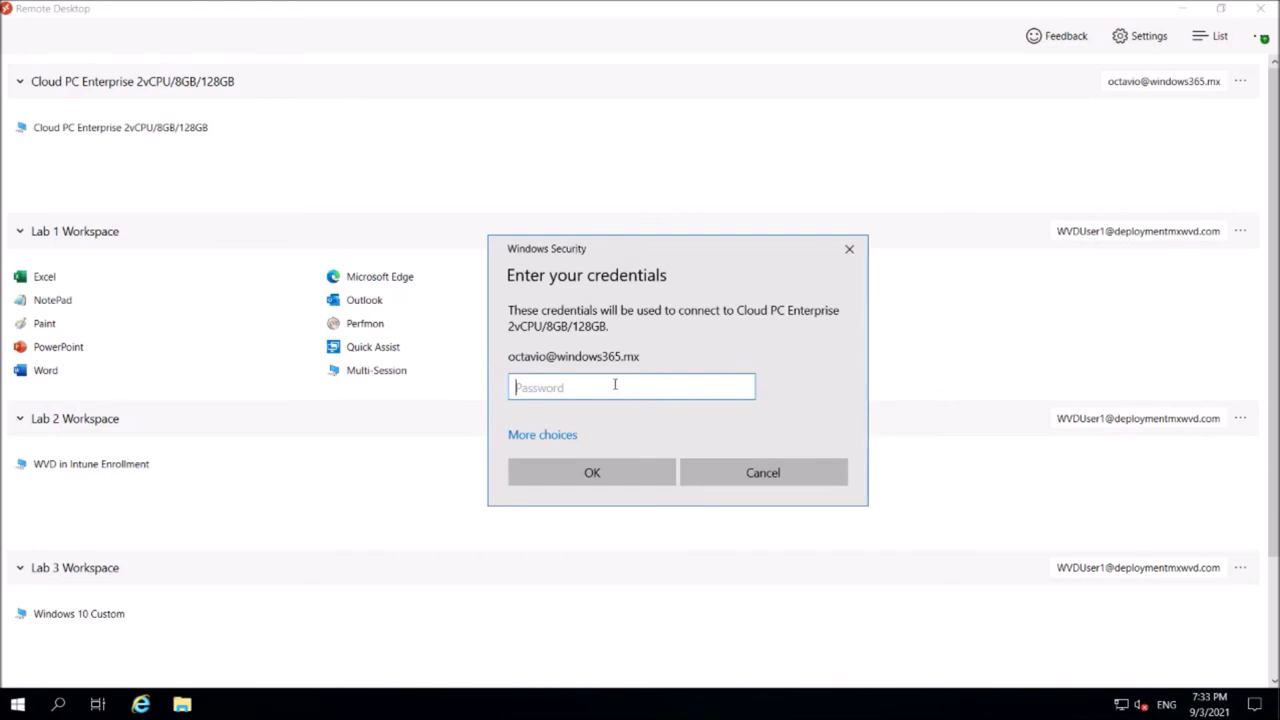
type("*")
key("Return")
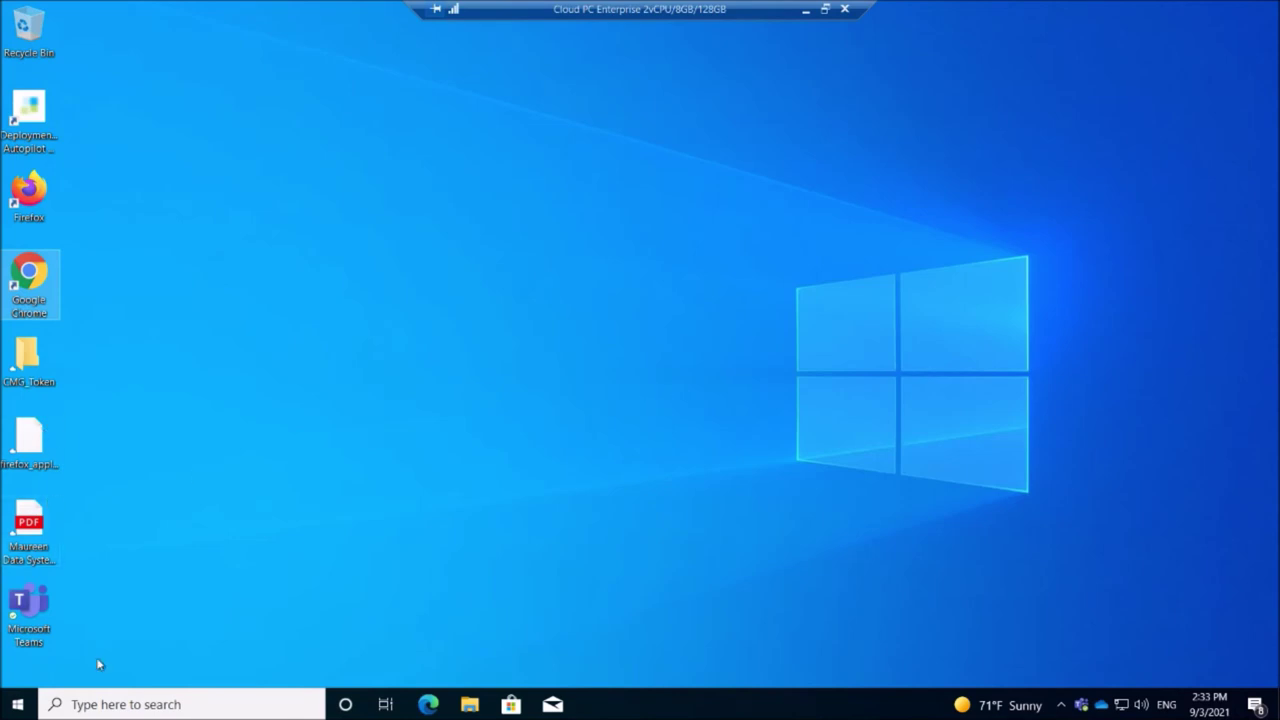
Open Windows Settings from the Cloud PC's Start menu after browsing its Recently added apps.
left_click(22, 706)
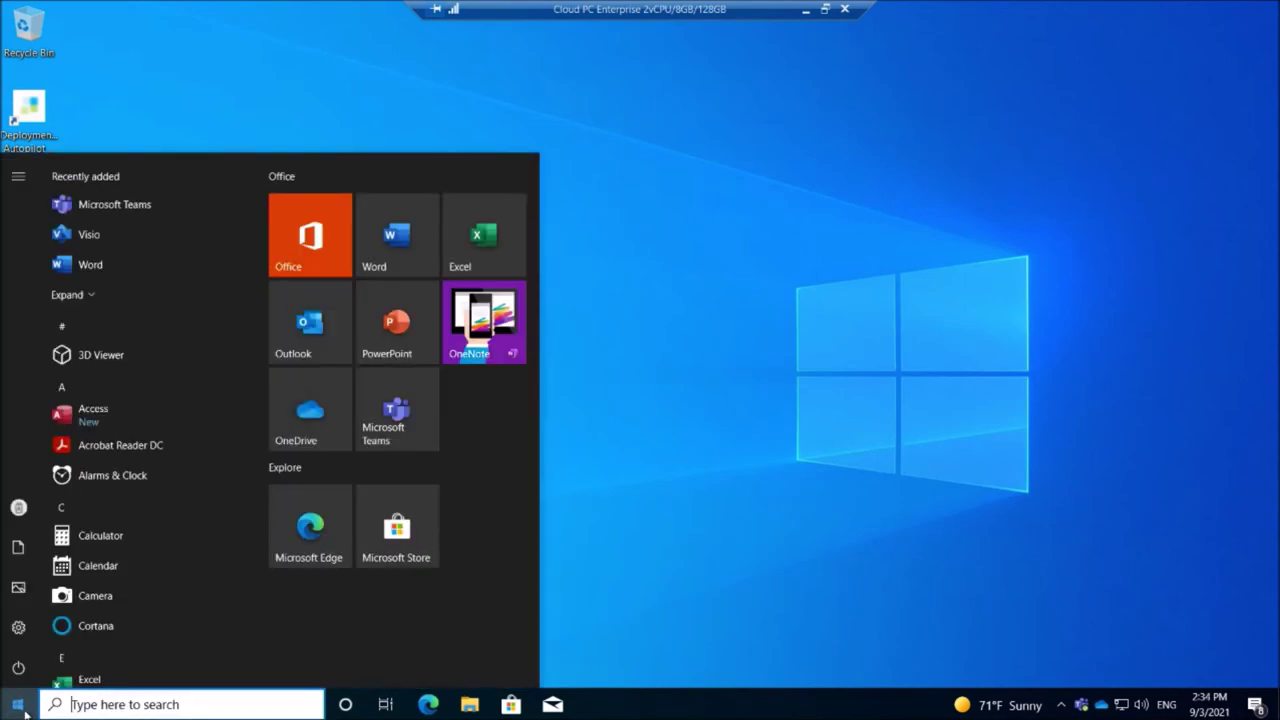
left_click(88, 293)
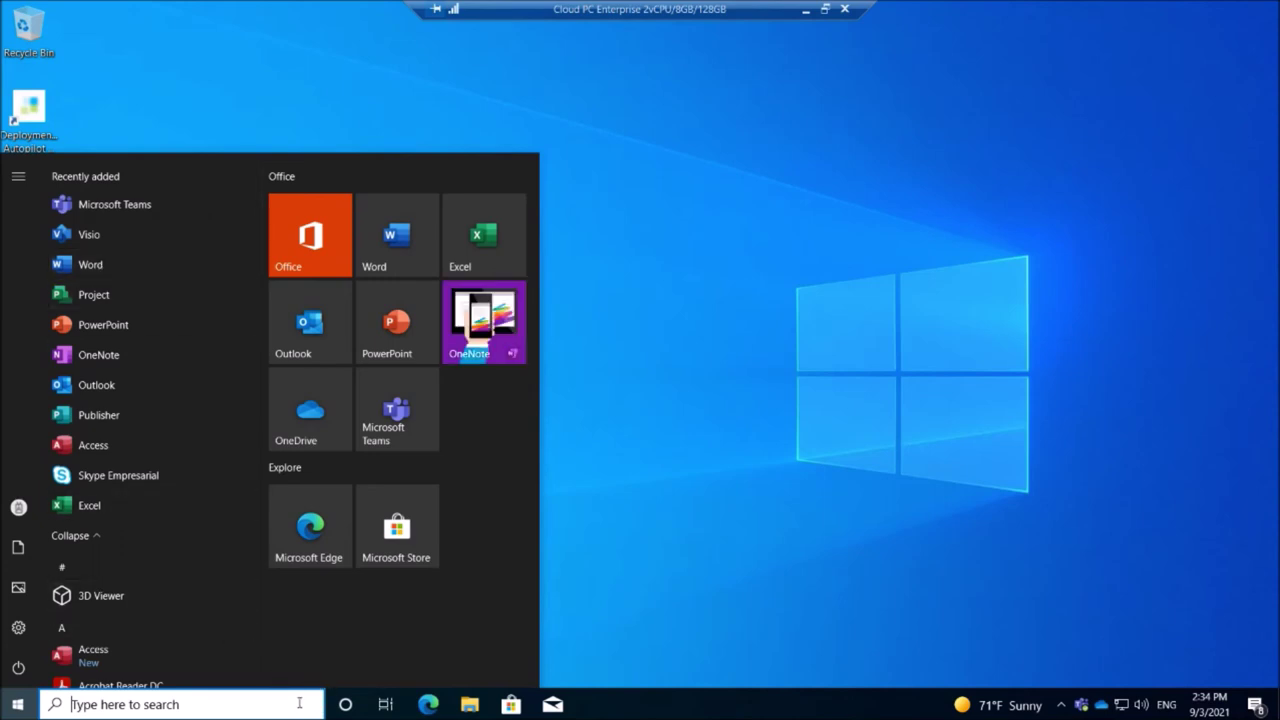
left_click(728, 489)
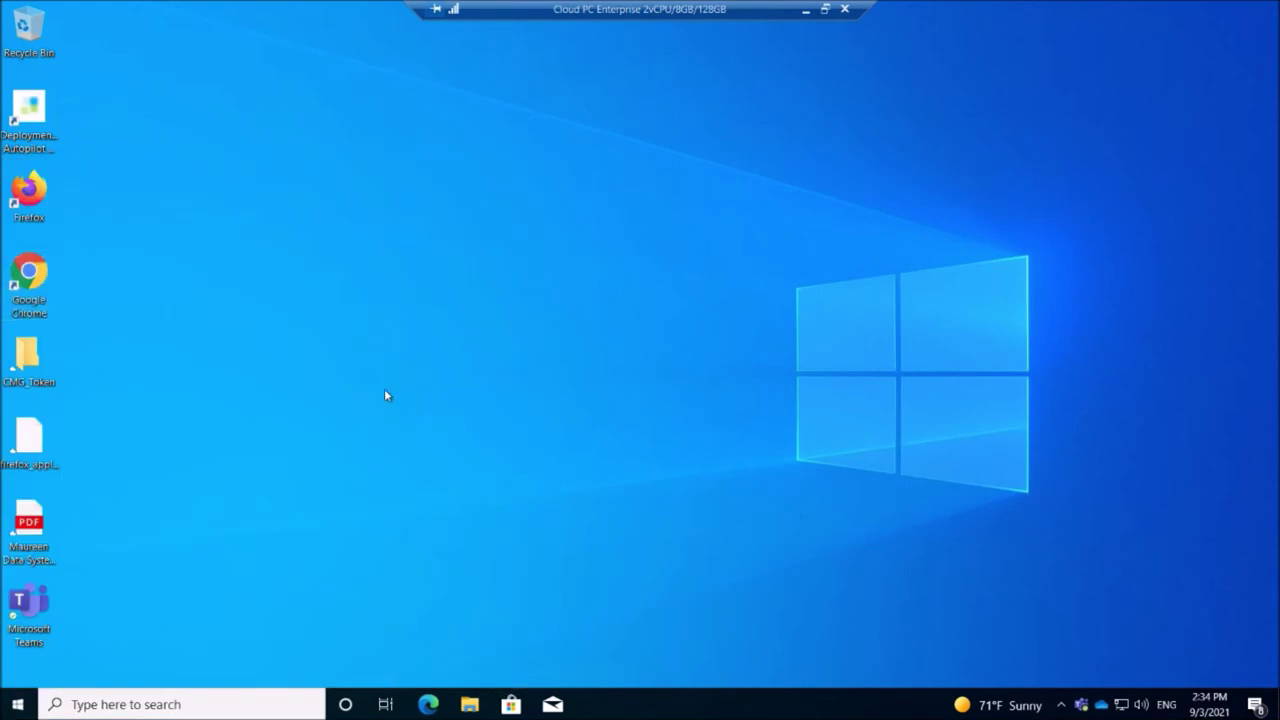
left_click(209, 705)
left_click(16, 706)
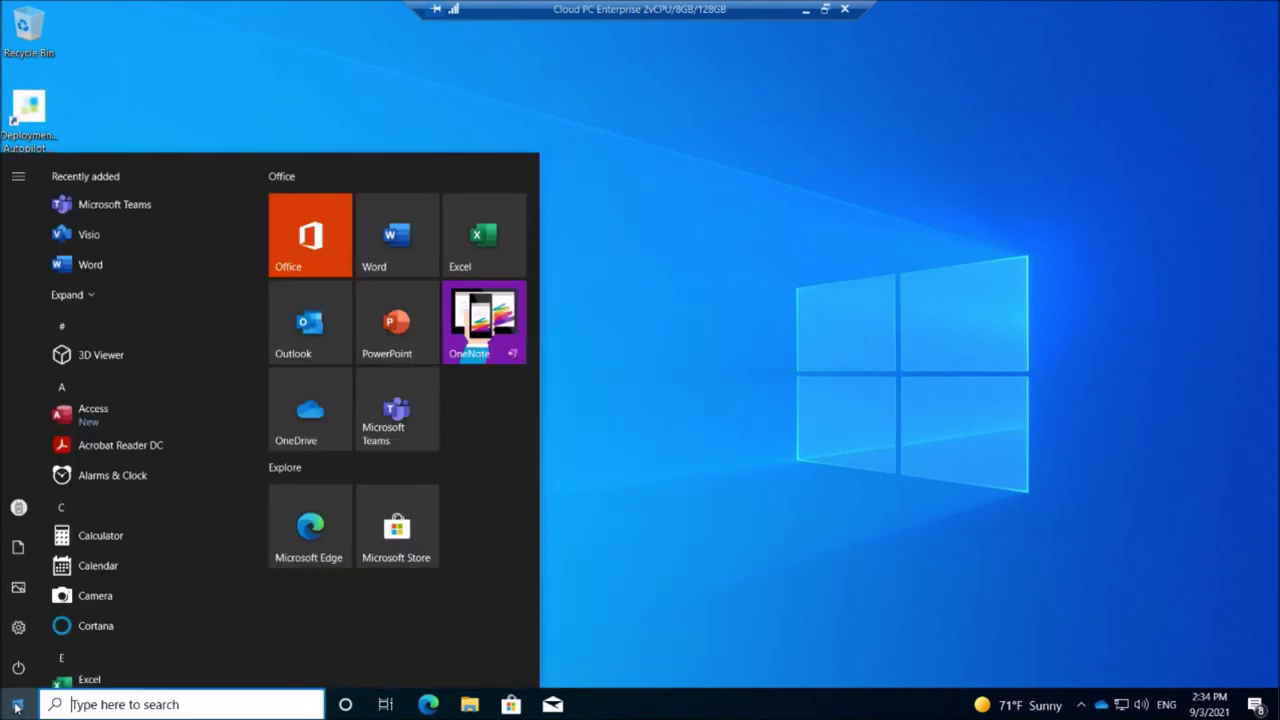
left_click(20, 626)
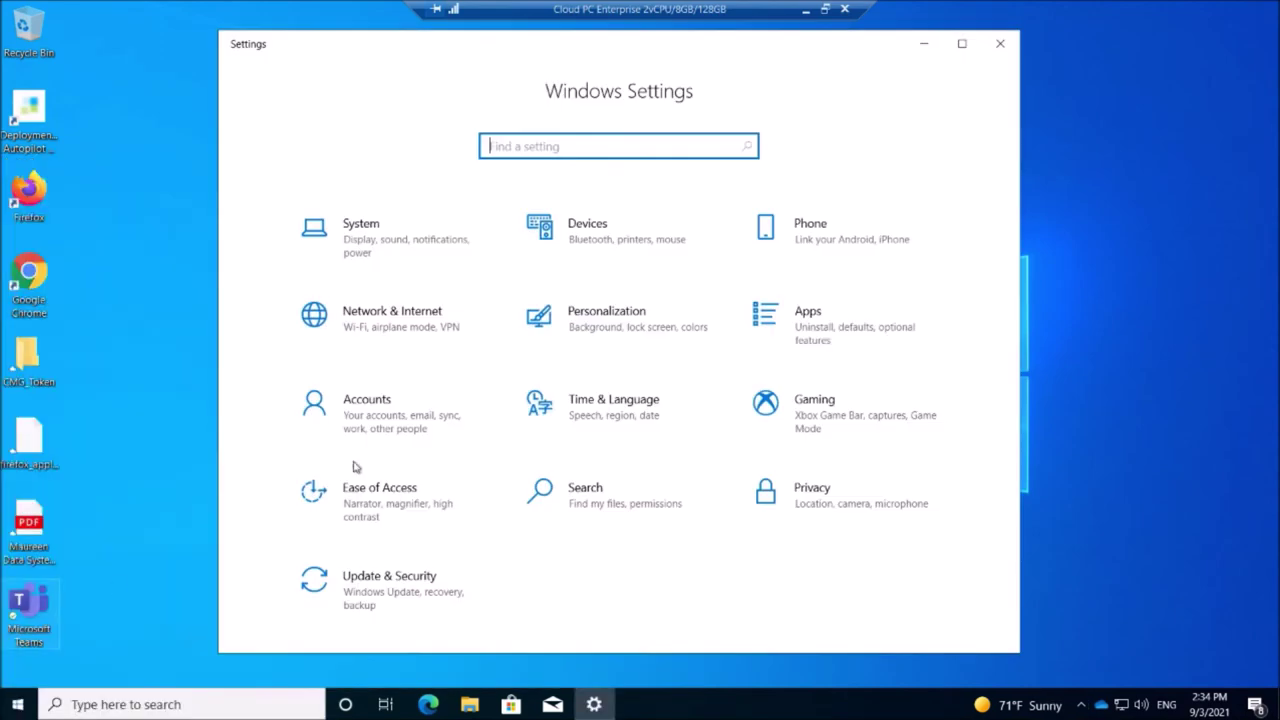
Read the WINDOWS365 AD domain connection's management info under Accounts > Access work or school, then close Settings.
left_click(356, 415)
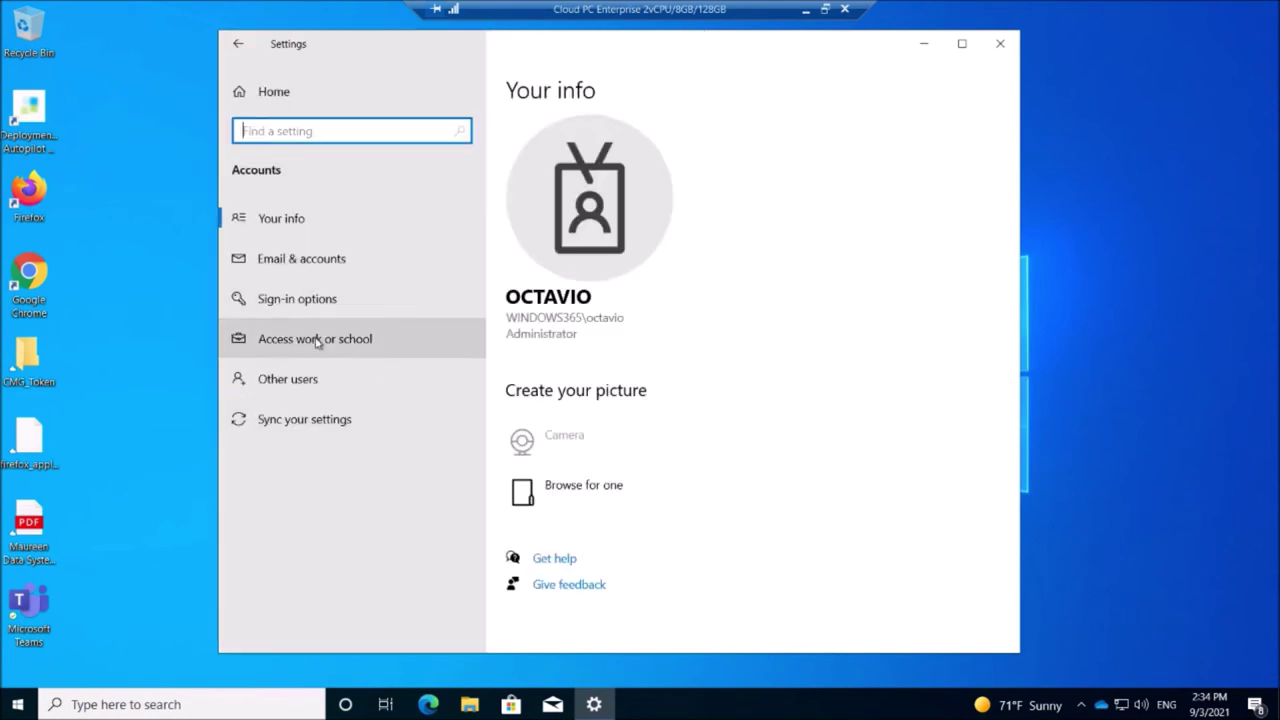
left_click(312, 339)
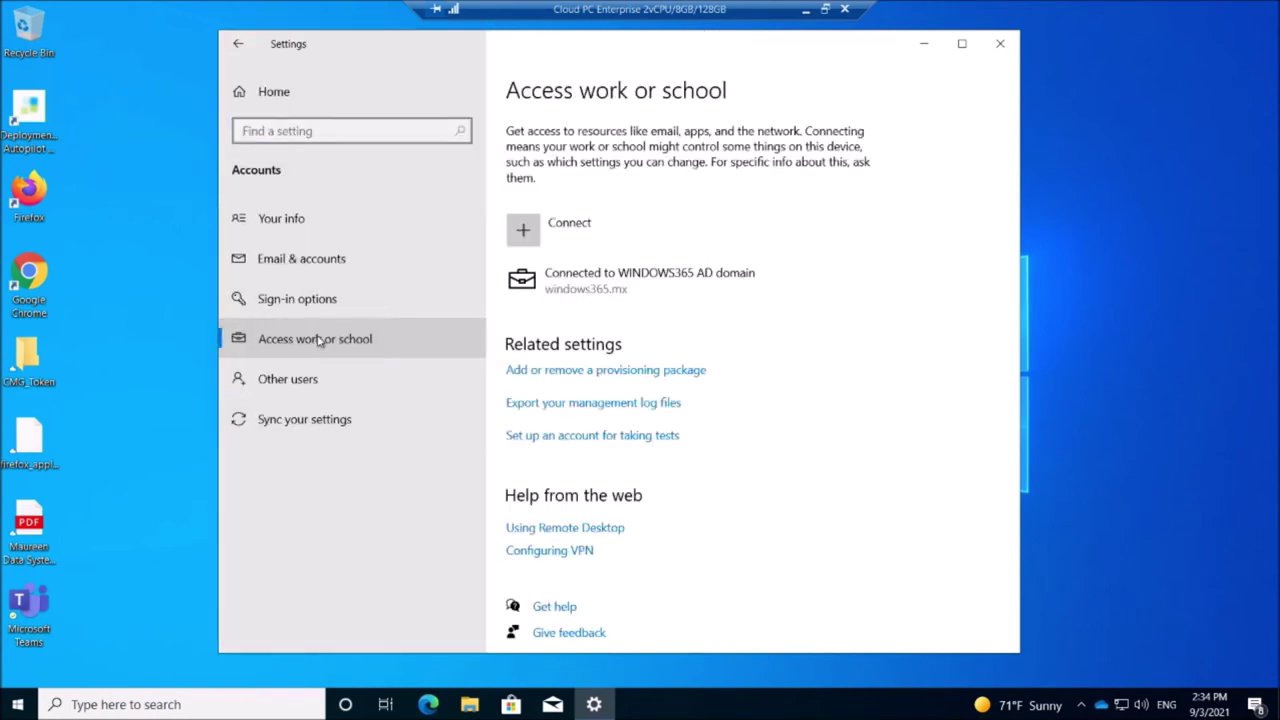
left_click(684, 285)
left_click(754, 337)
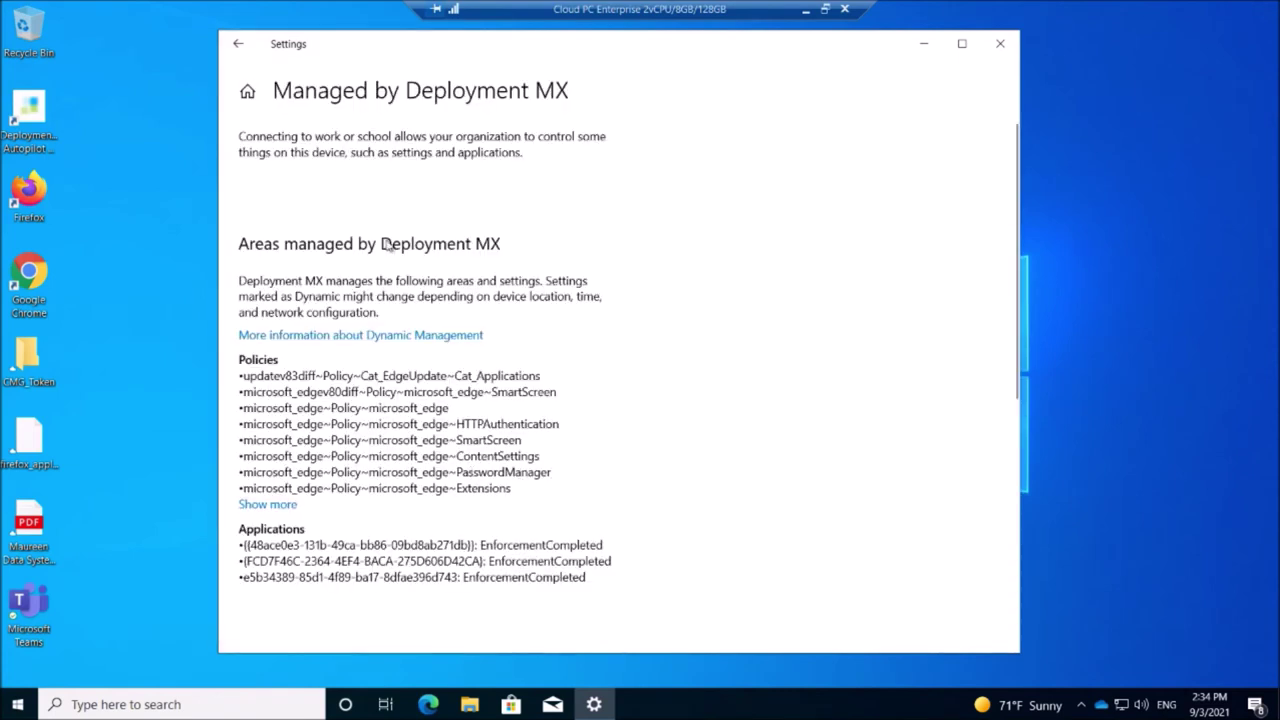
scroll(390, 250, "down", 3)
scroll(390, 250, "up", 3)
scroll(578, 388, "down", 3)
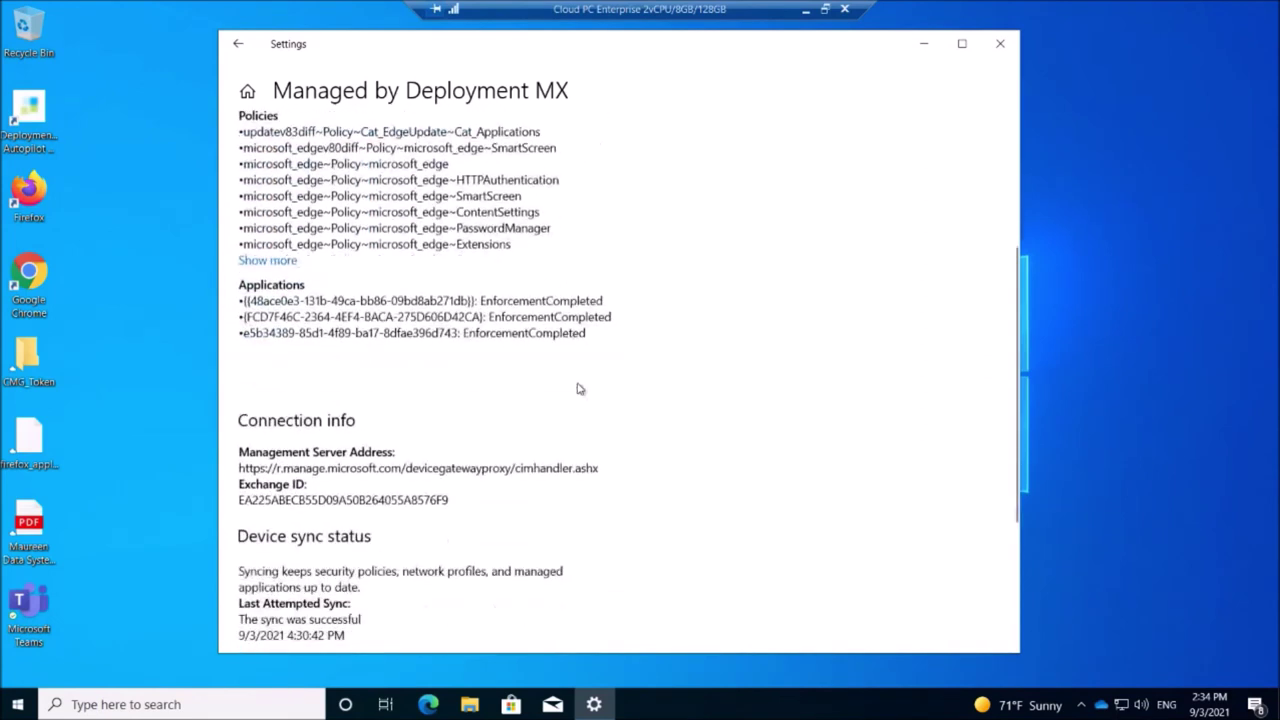
scroll(578, 388, "down", 3)
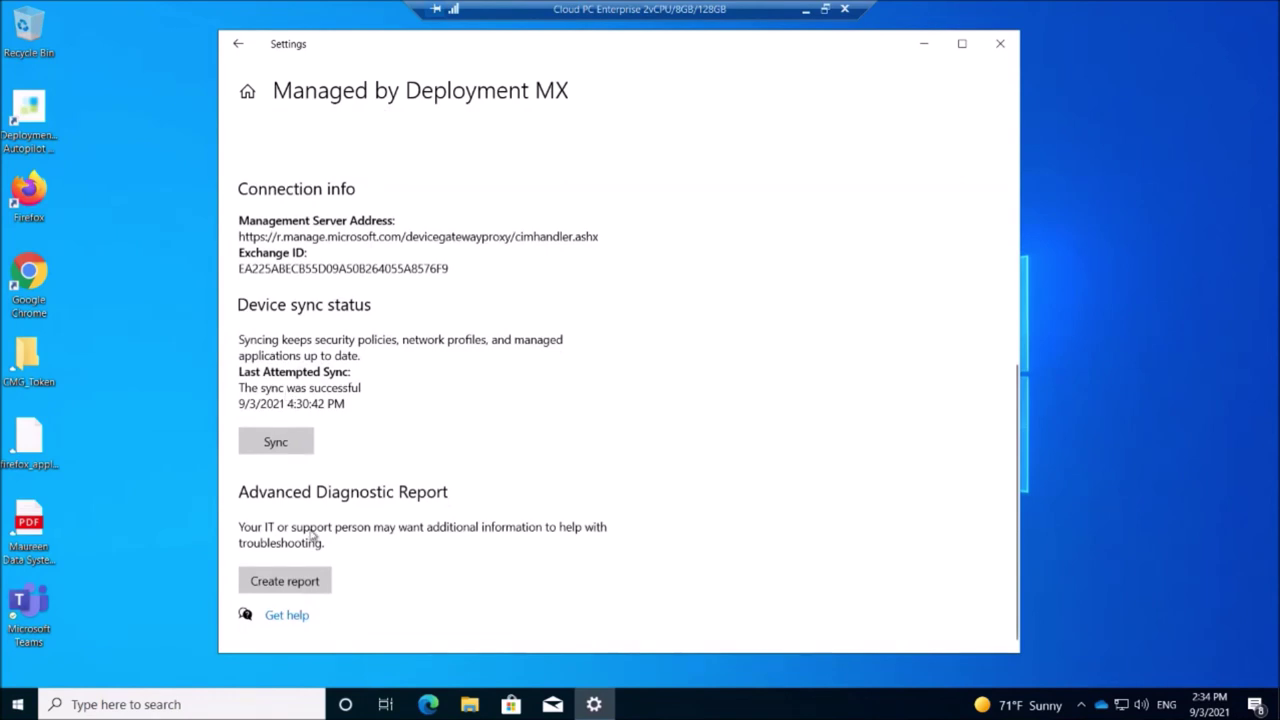
scroll(484, 448, "up", 1)
scroll(484, 448, "up", 3)
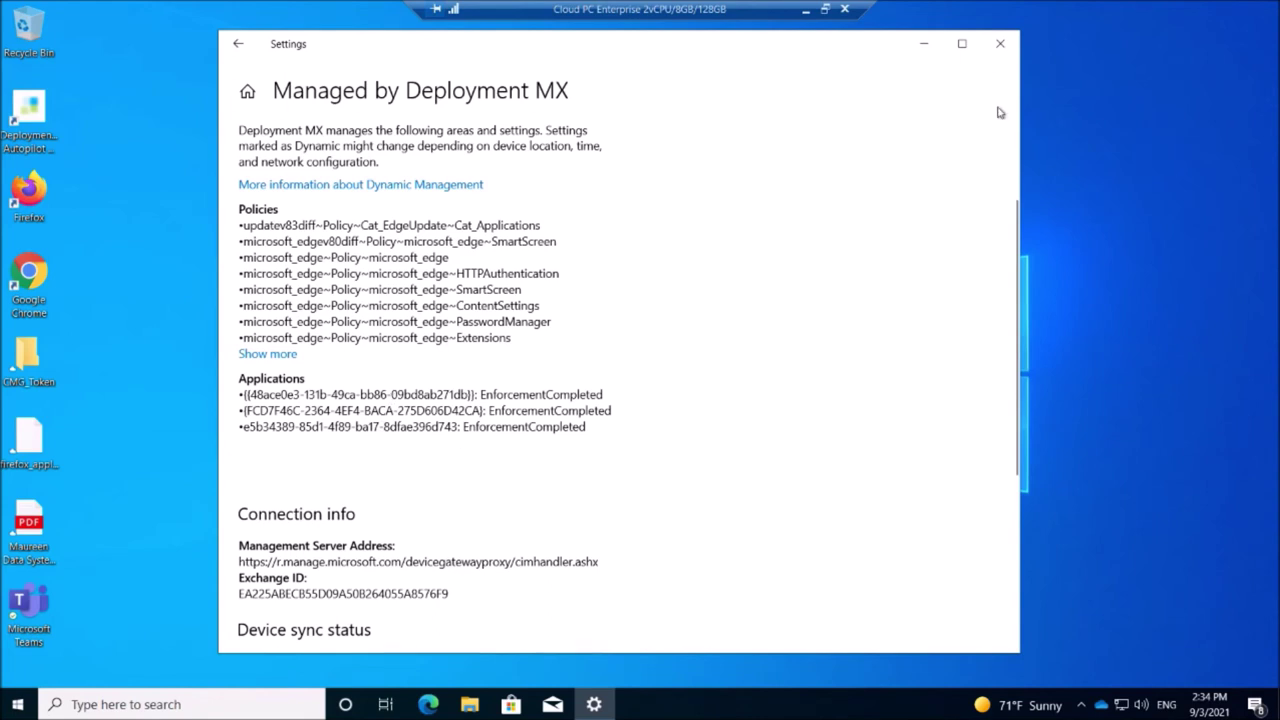
left_click(1000, 44)
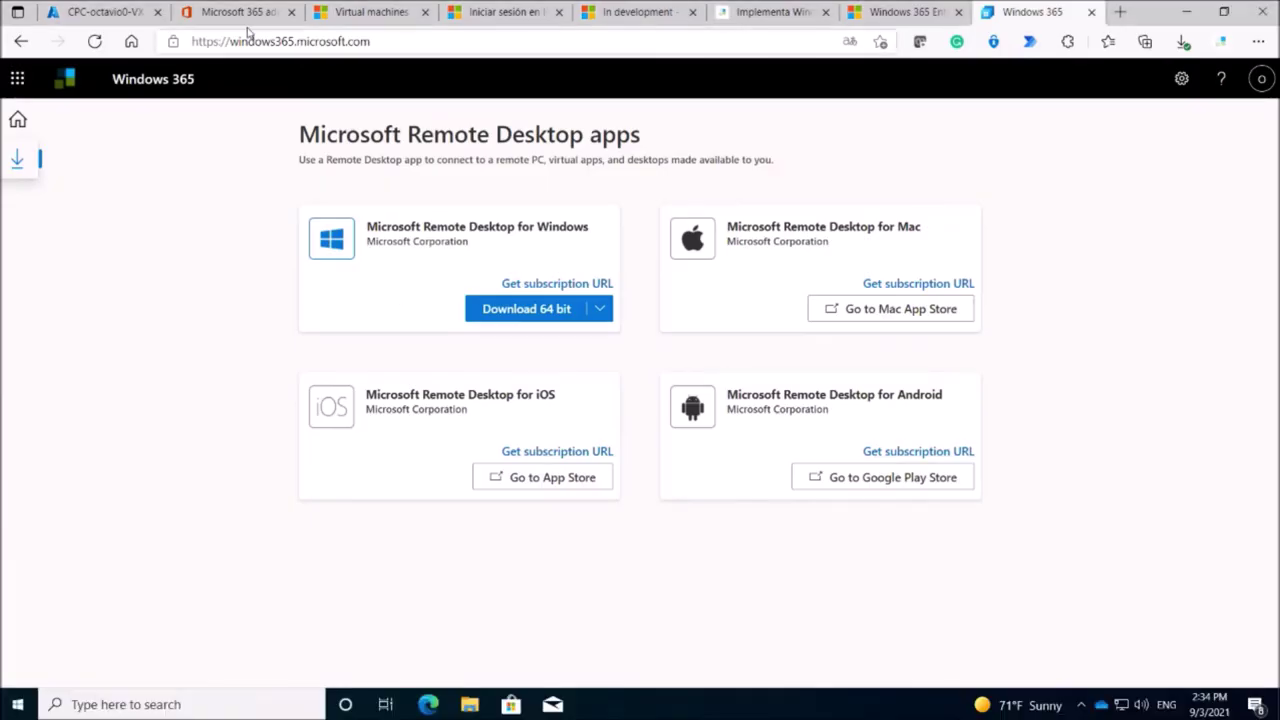
Open the CPC-octavio0-VX device from the All devices list in Endpoint Manager.
left_click(90, 12)
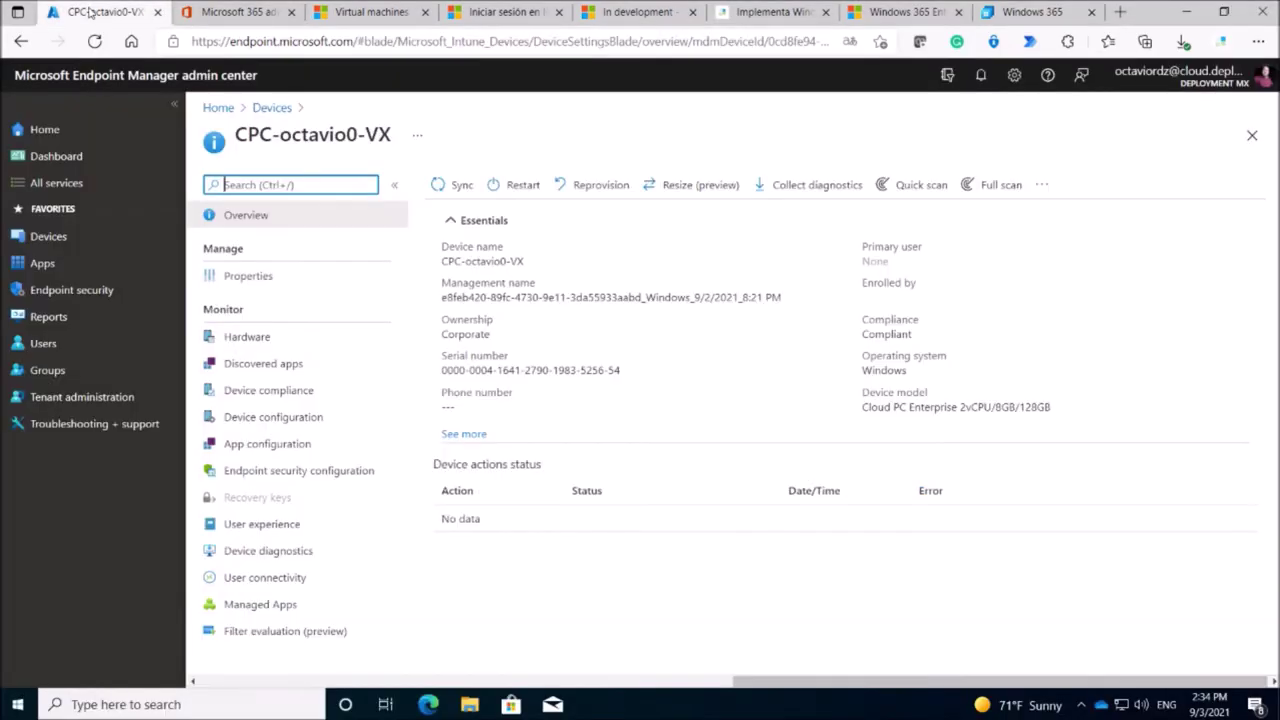
left_click(50, 241)
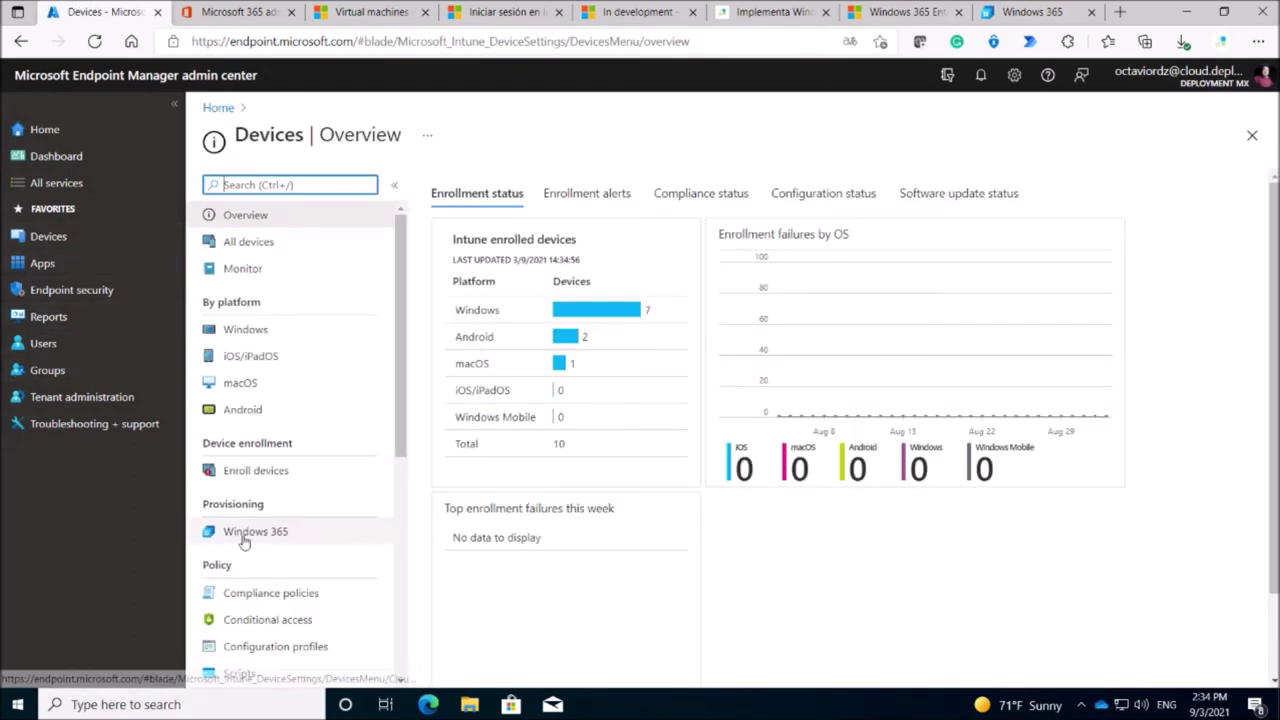
left_click(256, 243)
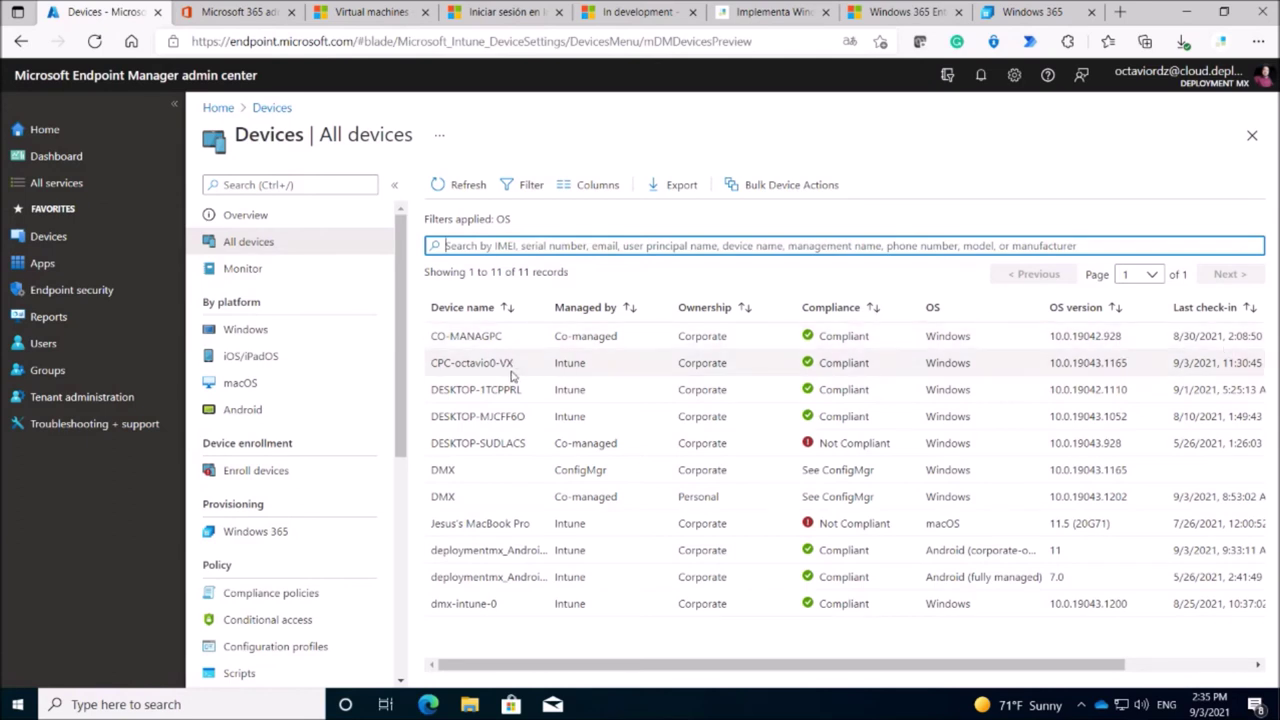
left_click(508, 368)
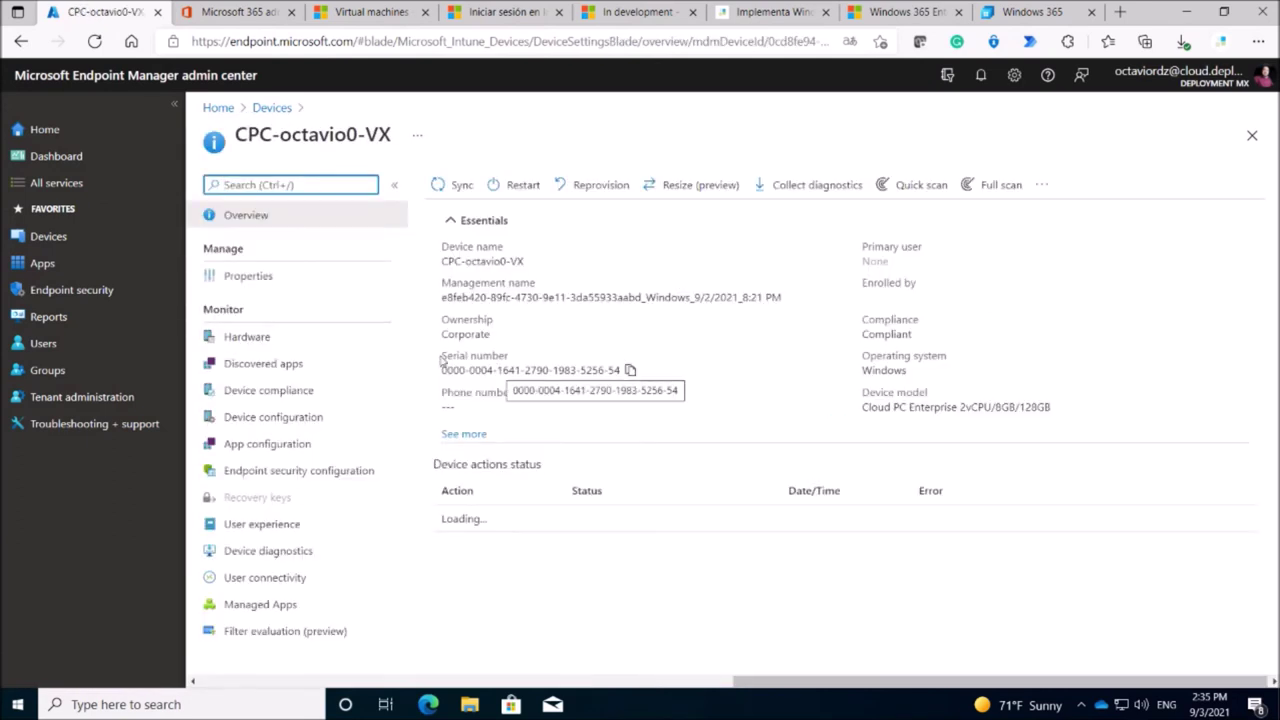
Review the device's hardware, compliance, device configuration and empty app configuration, then go to Endpoint security.
left_click(266, 343)
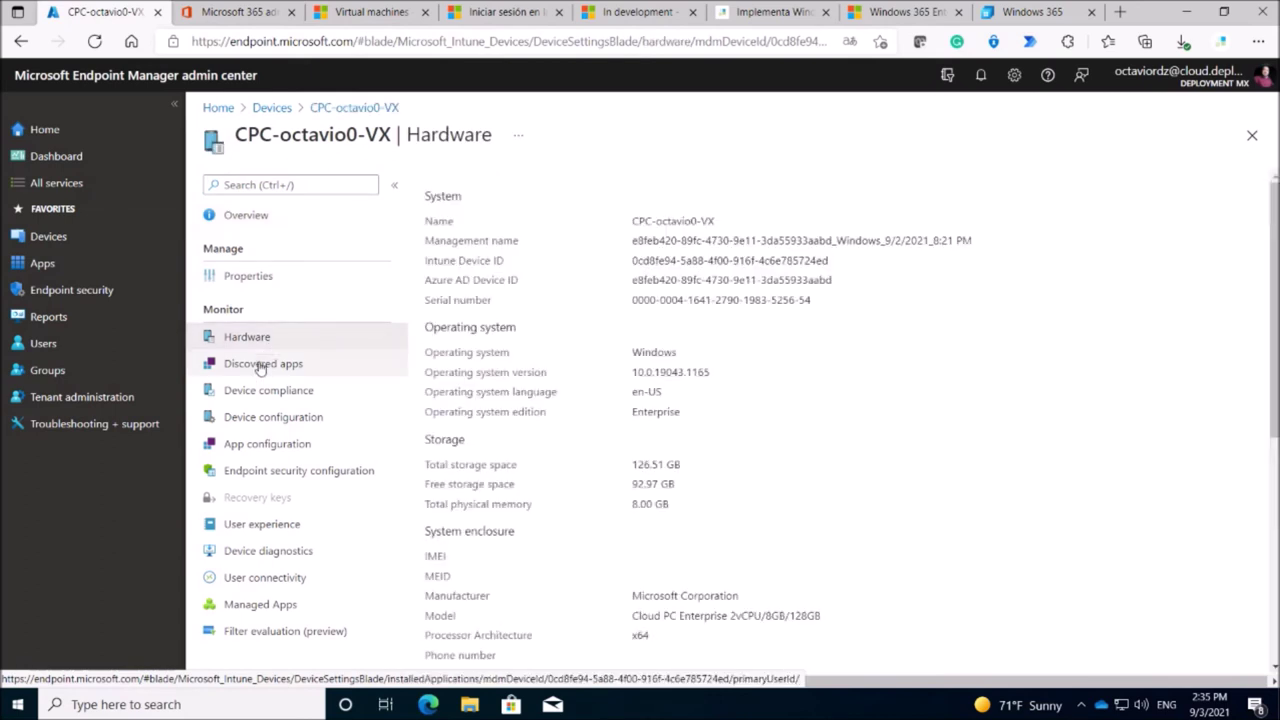
left_click(266, 394)
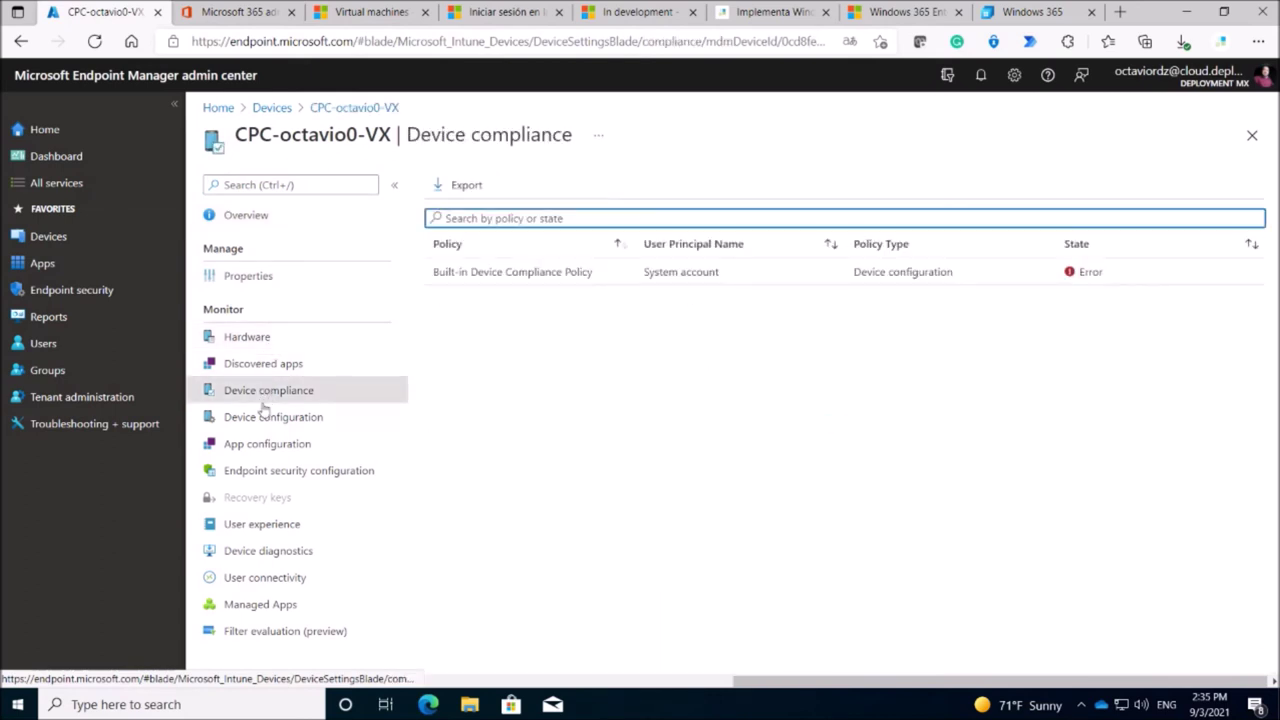
left_click(260, 420)
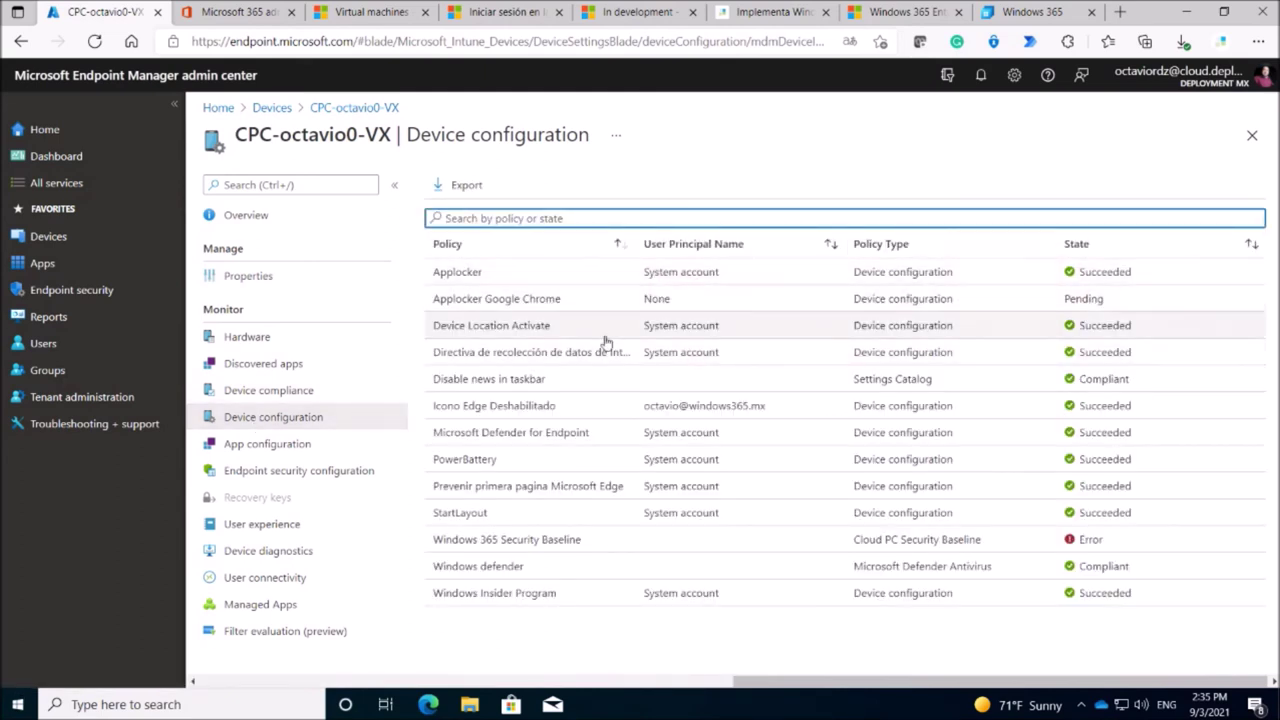
left_click(262, 447)
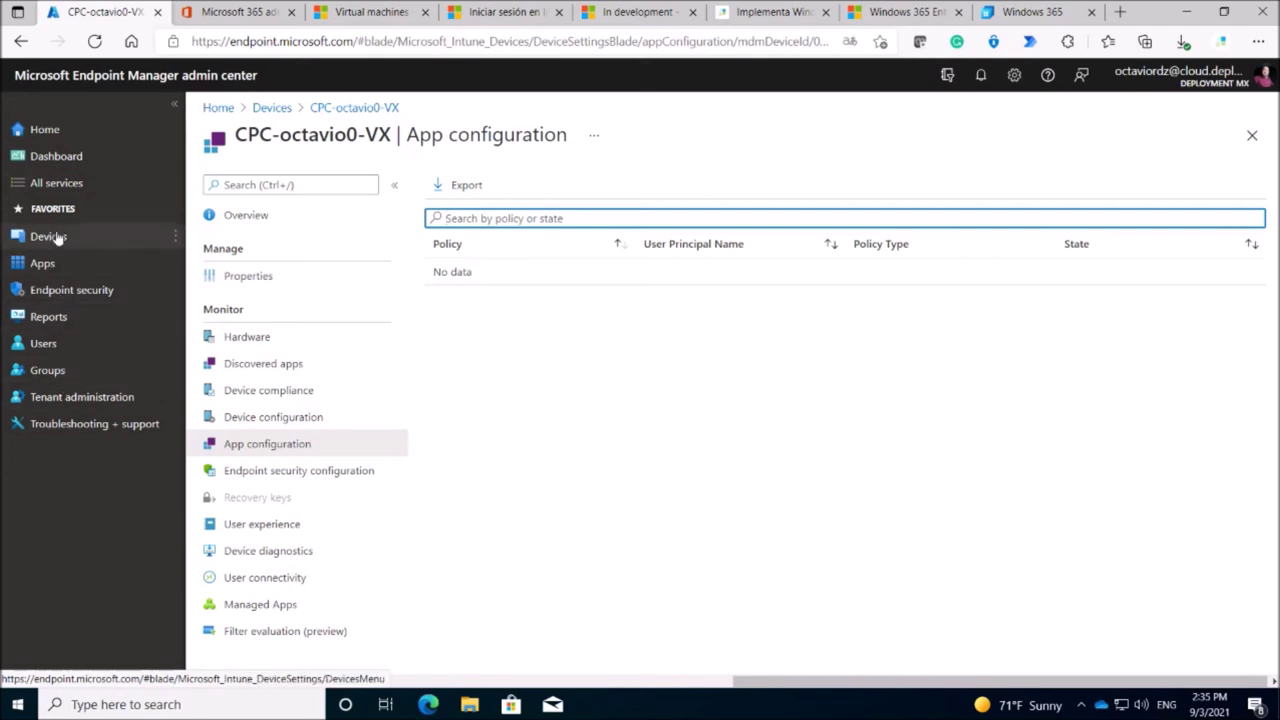
left_click(77, 288)
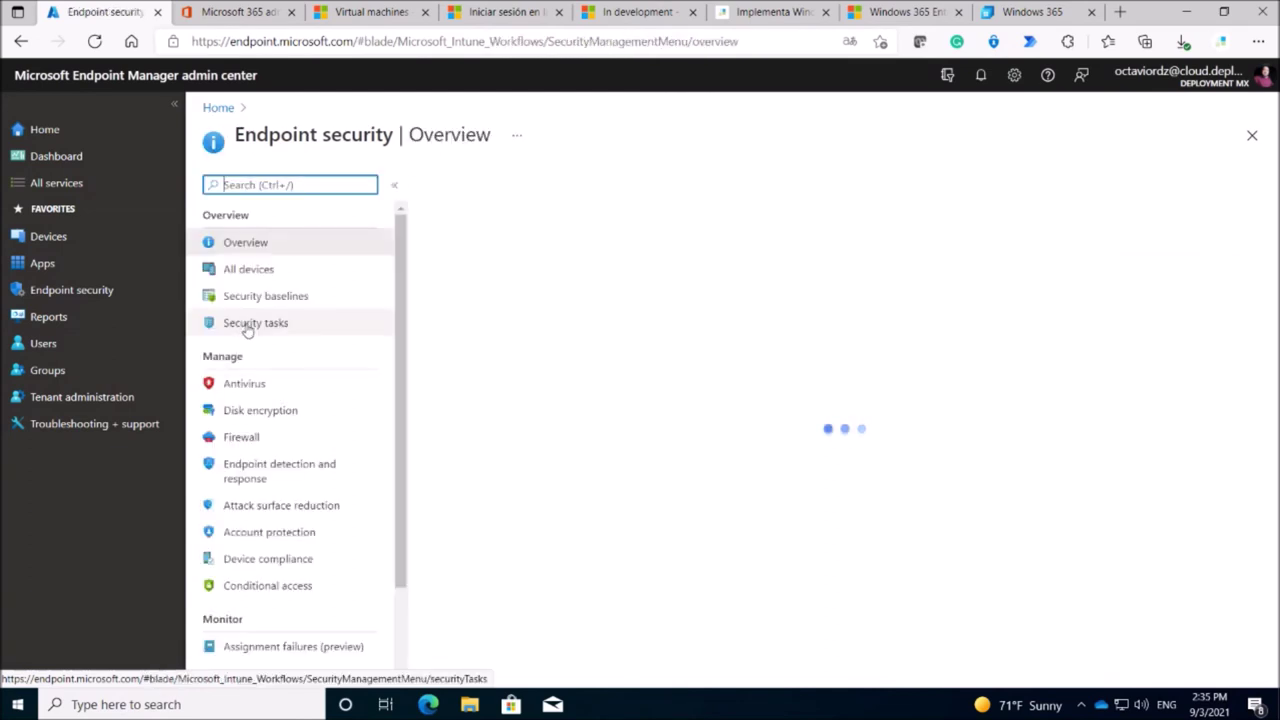
Open the Windows 365 Security Baseline profile from Endpoint security's Security baselines list.
left_click(282, 306)
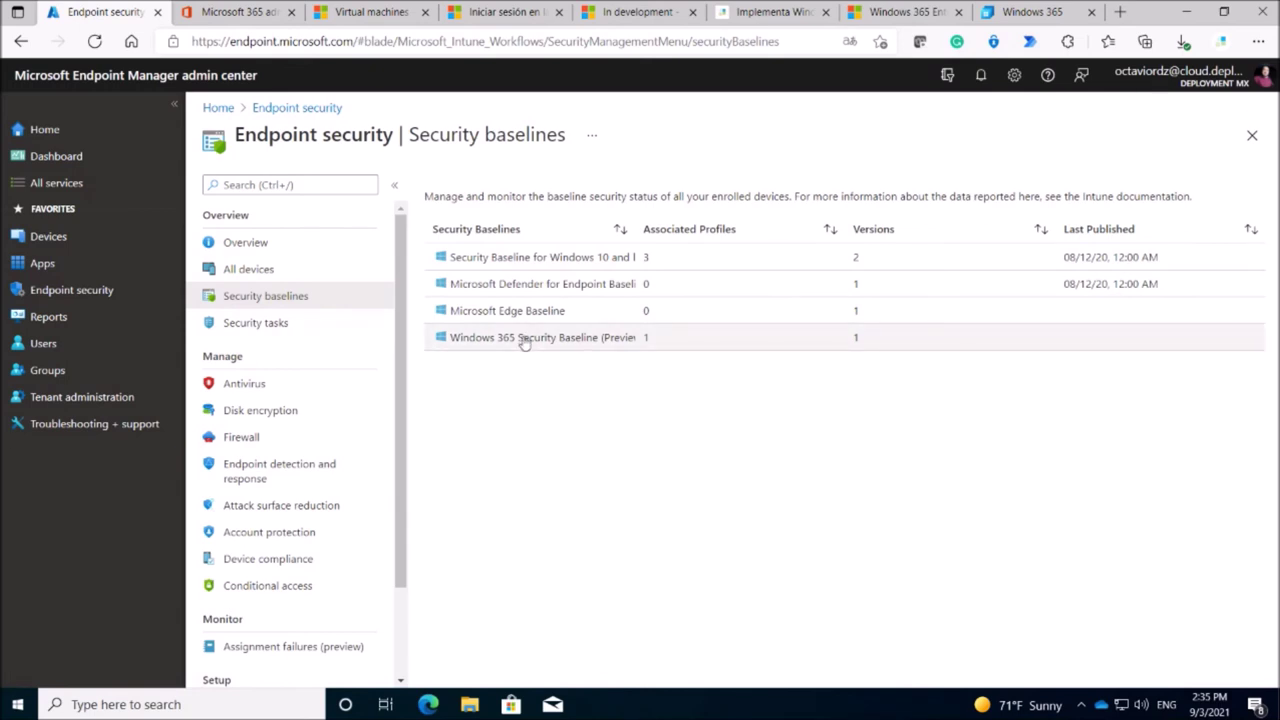
left_click(489, 342)
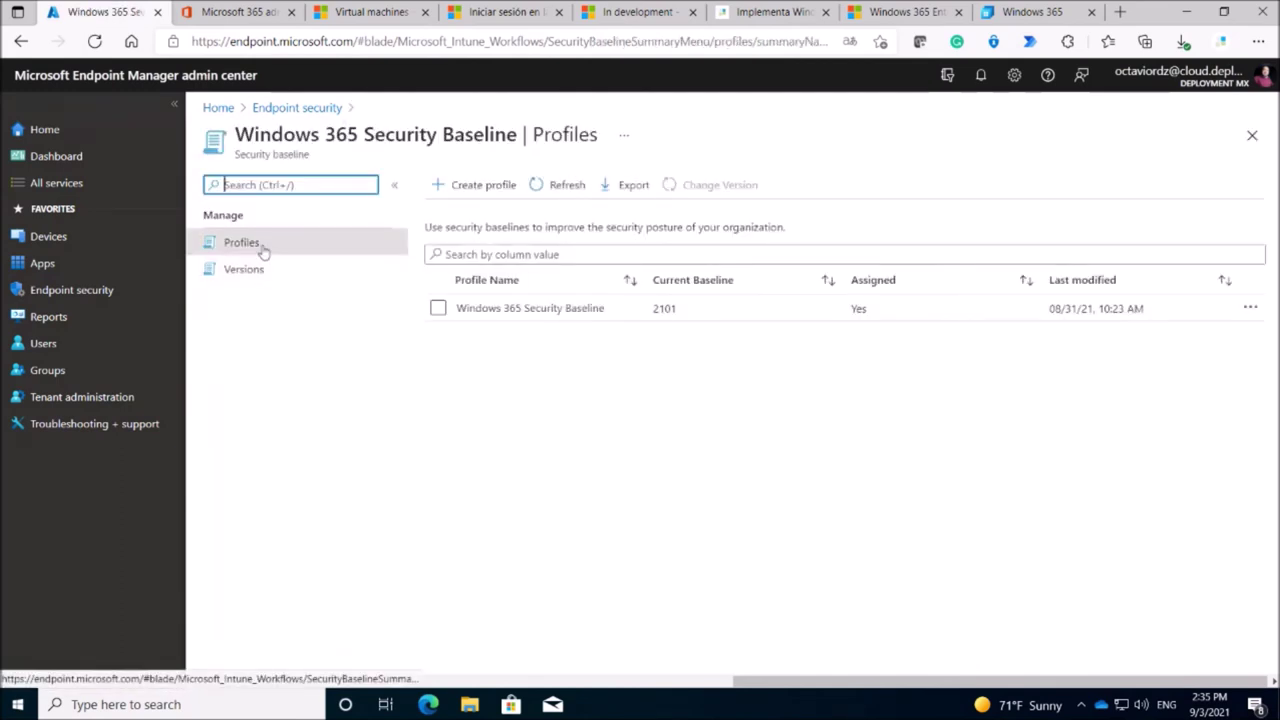
left_click(504, 309)
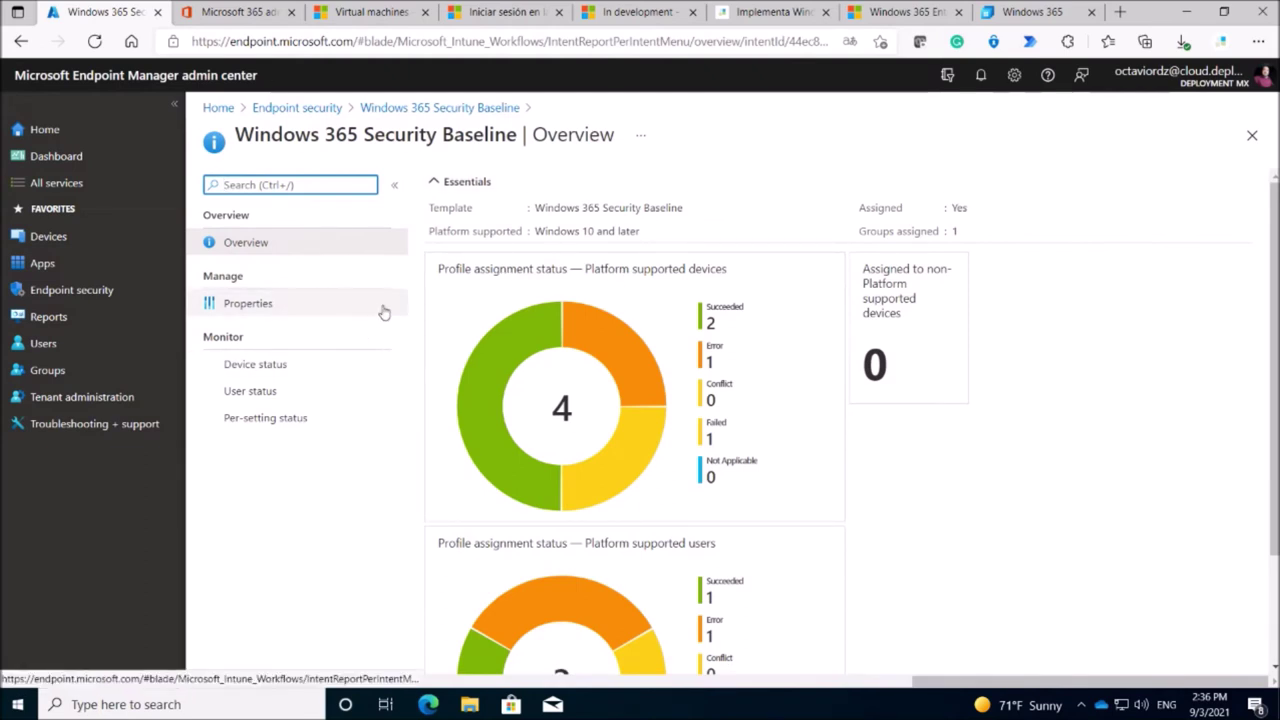
Check the profile's properties, overview and baseline versions, then return to the Security baselines list.
left_click(265, 306)
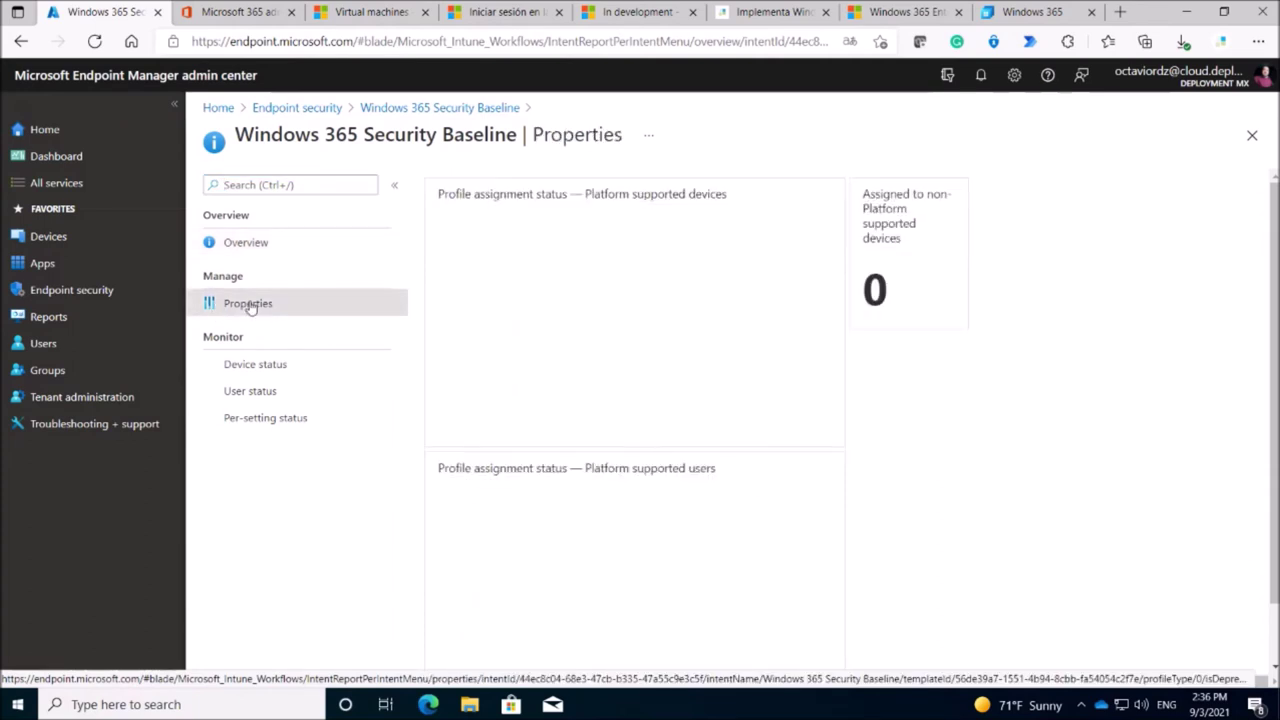
scroll(477, 311, "down", 1)
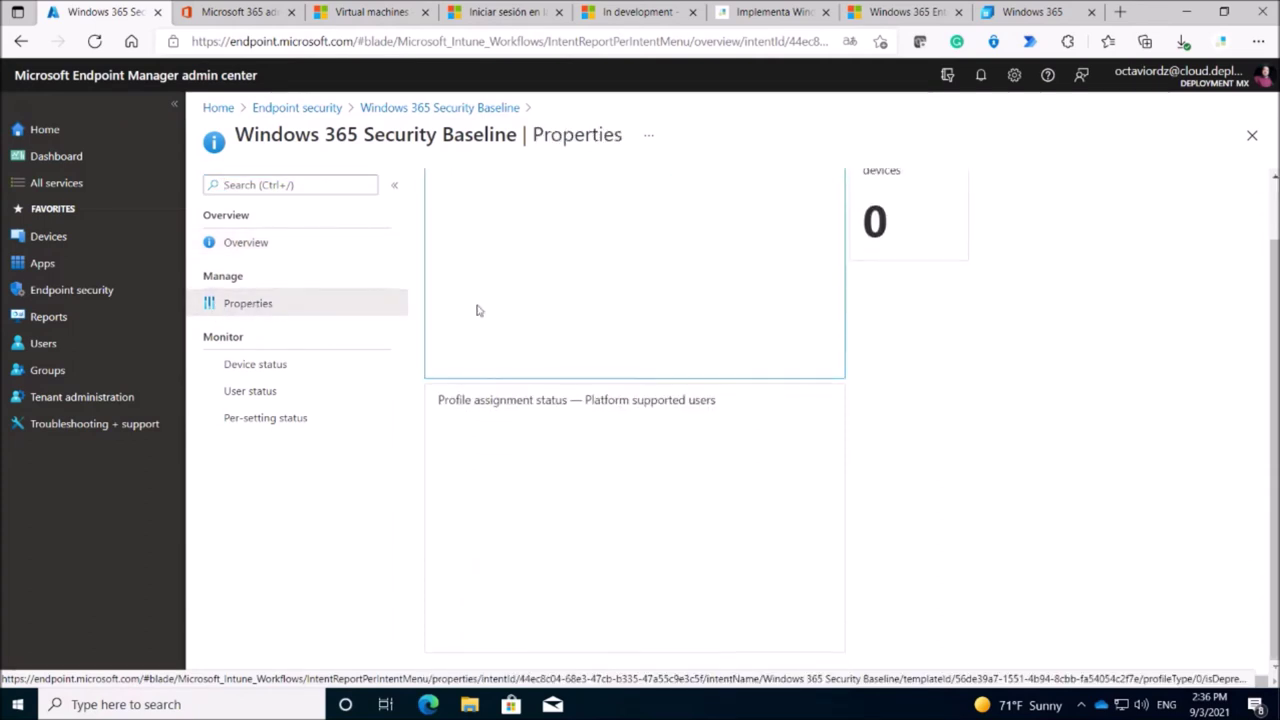
left_click(270, 242)
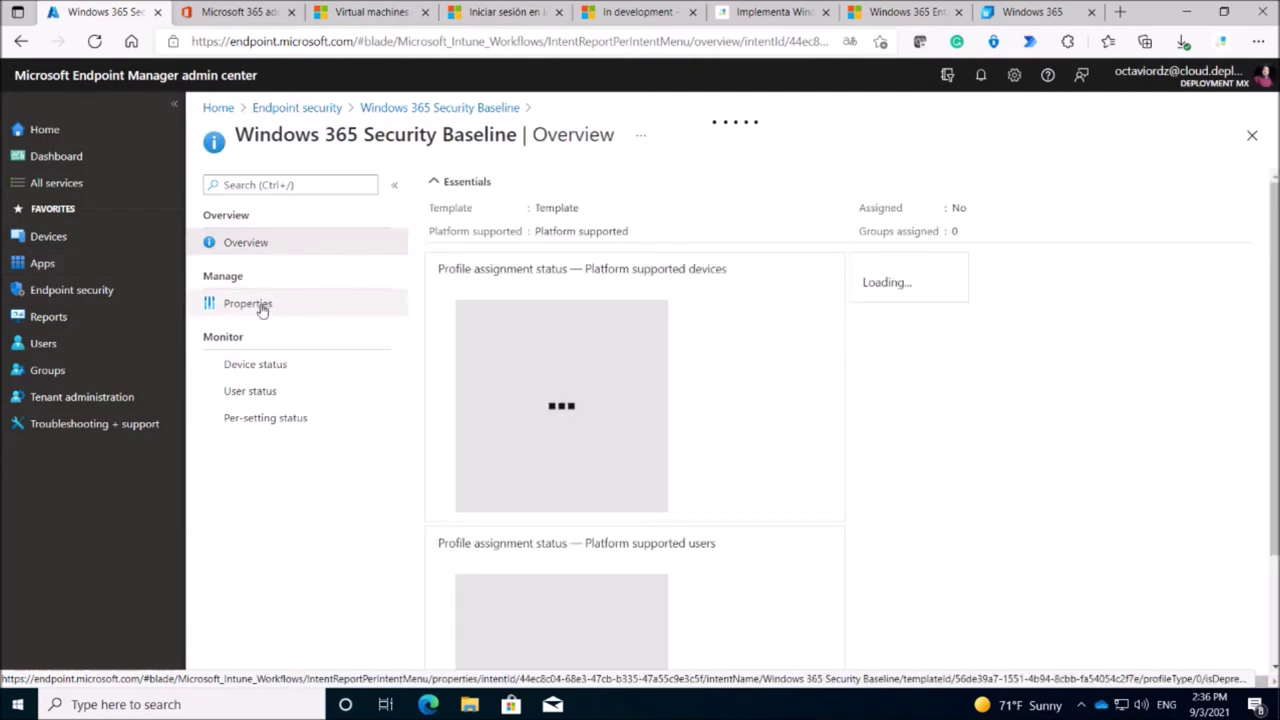
left_click(382, 112)
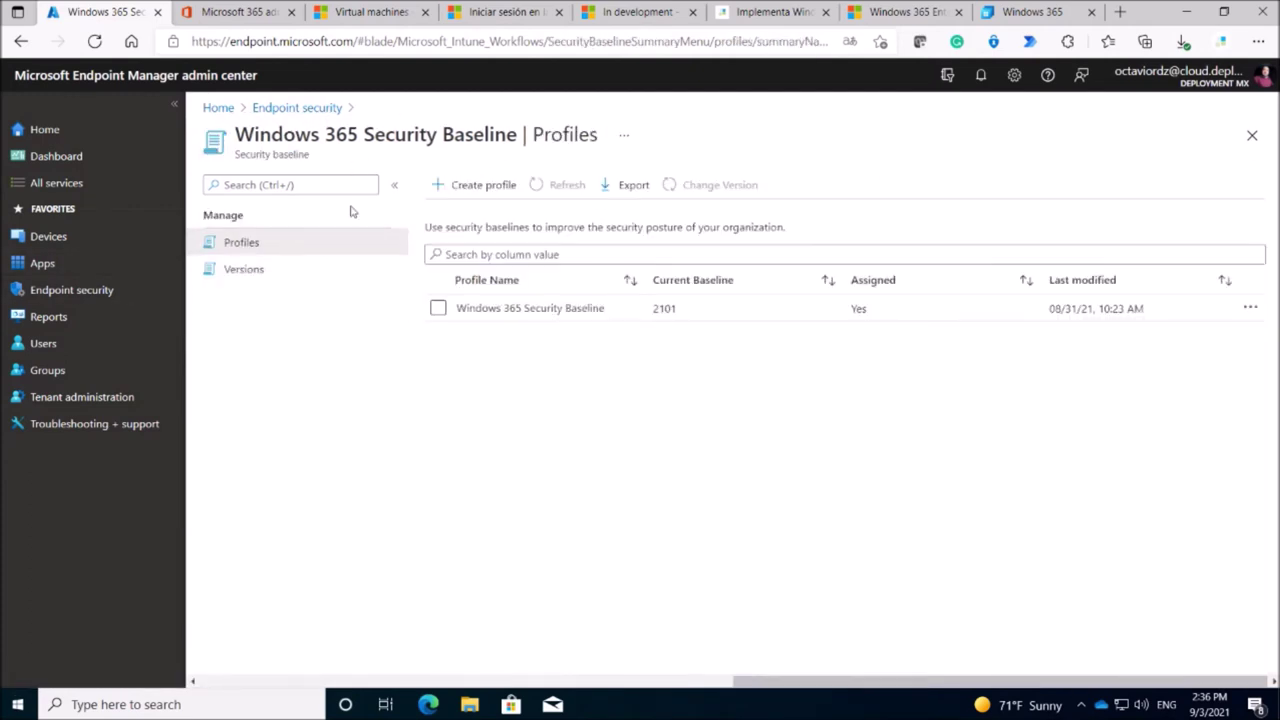
left_click(261, 270)
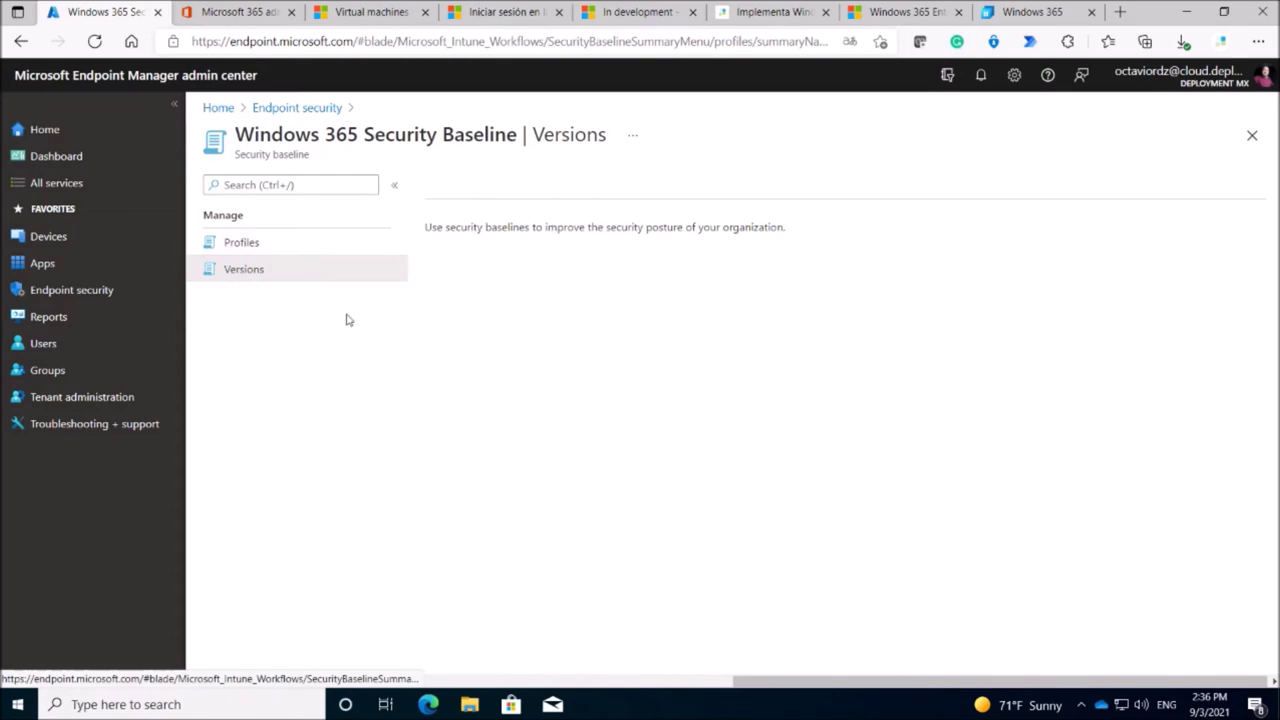
left_click(303, 109)
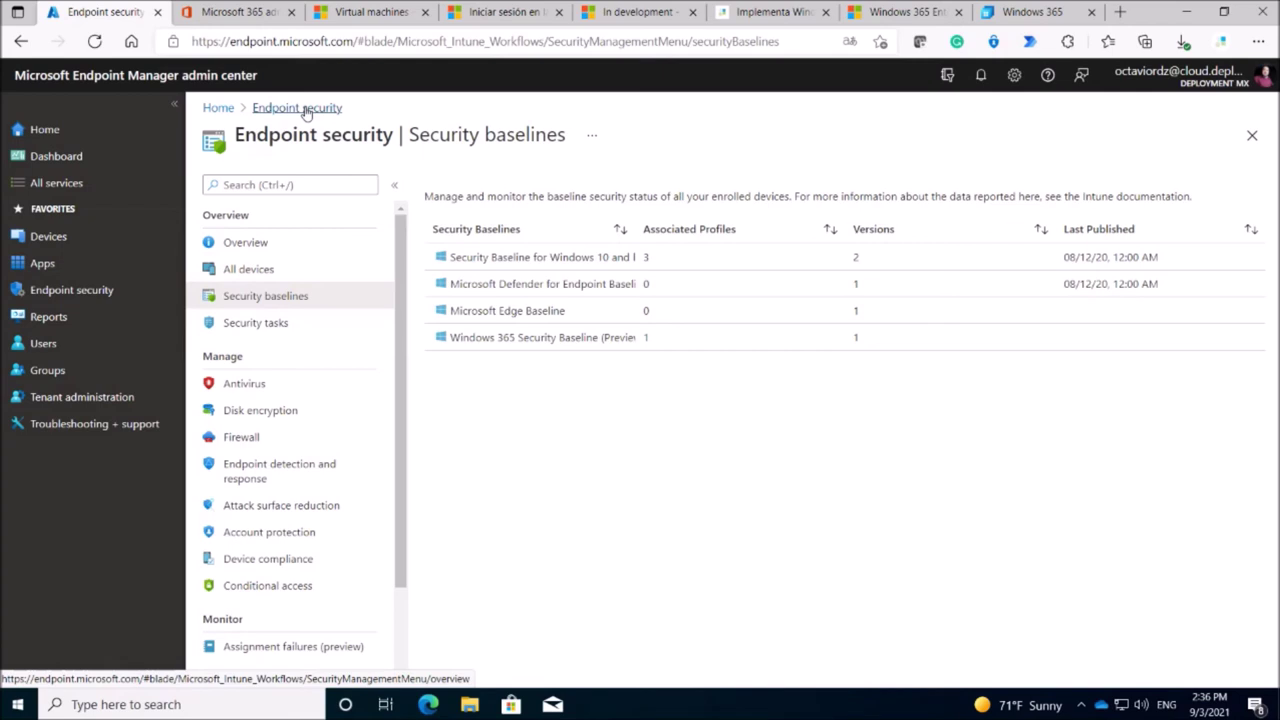
Load portal.azure.com in a new Edge tab, sign in with the admin account, and dismiss translation.
key("super+Down")
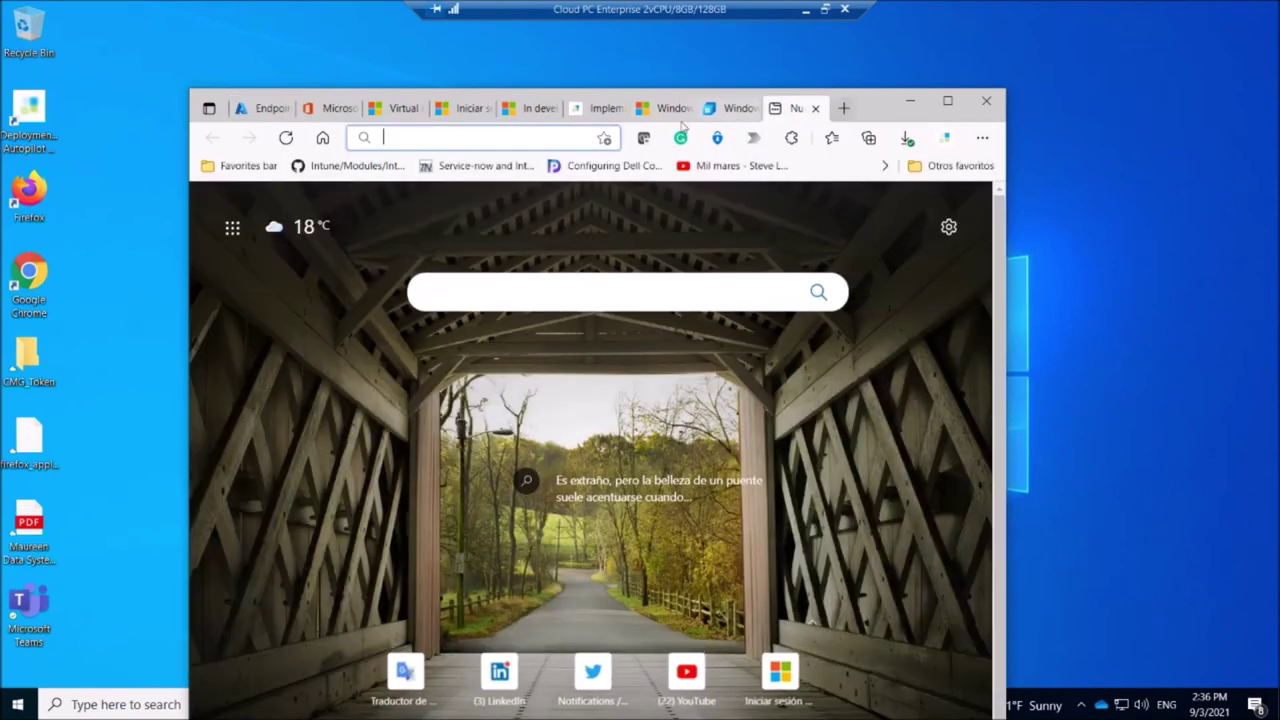
left_click(843, 108)
left_click(537, 138)
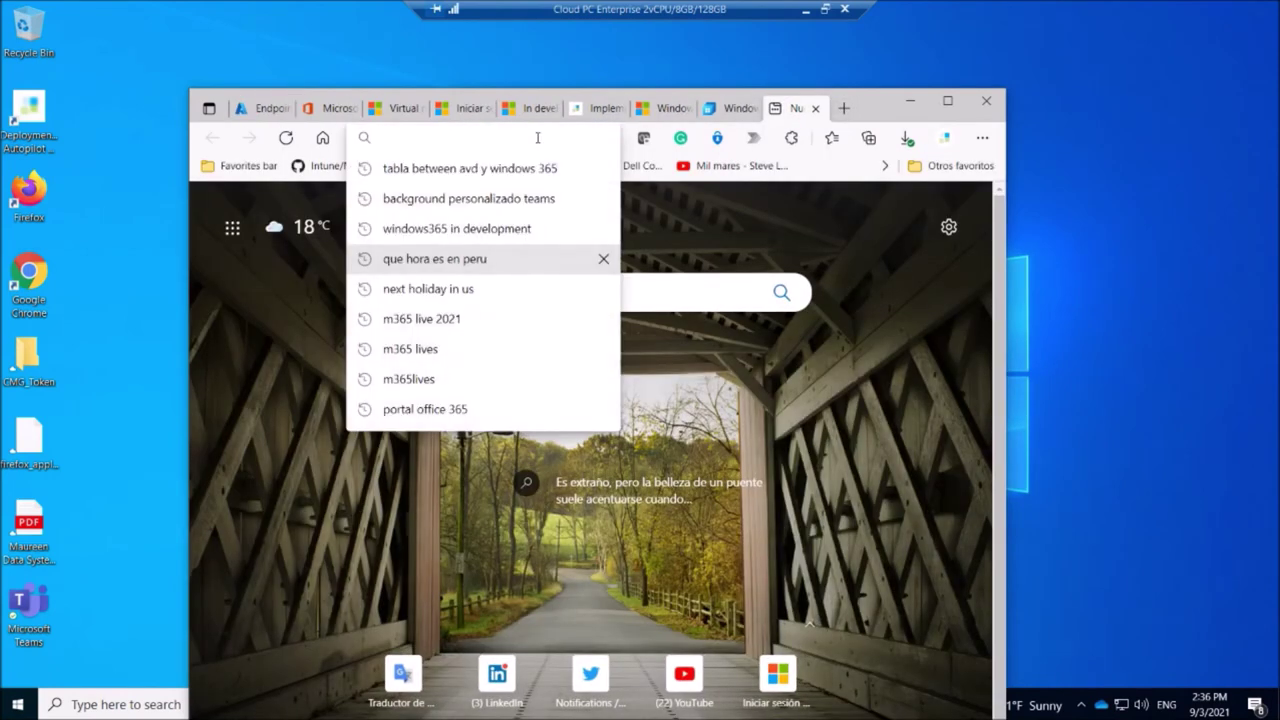
type("porta")
key("Return")
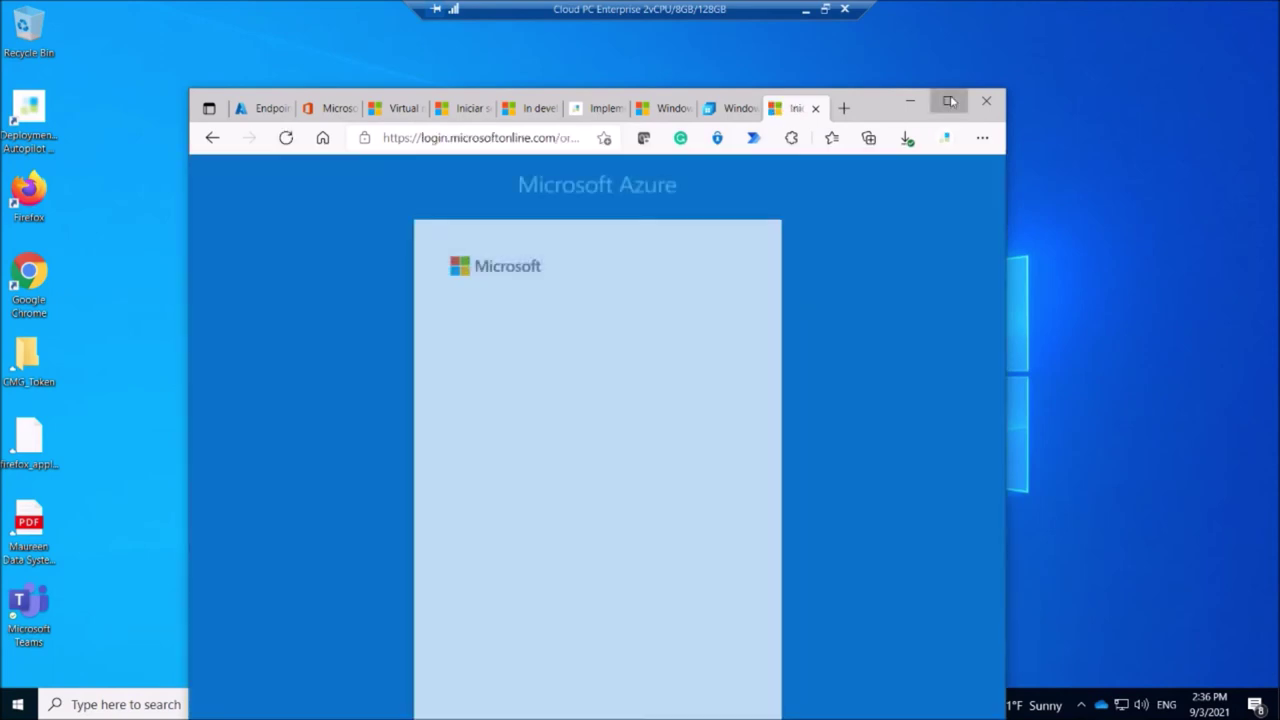
left_click(947, 101)
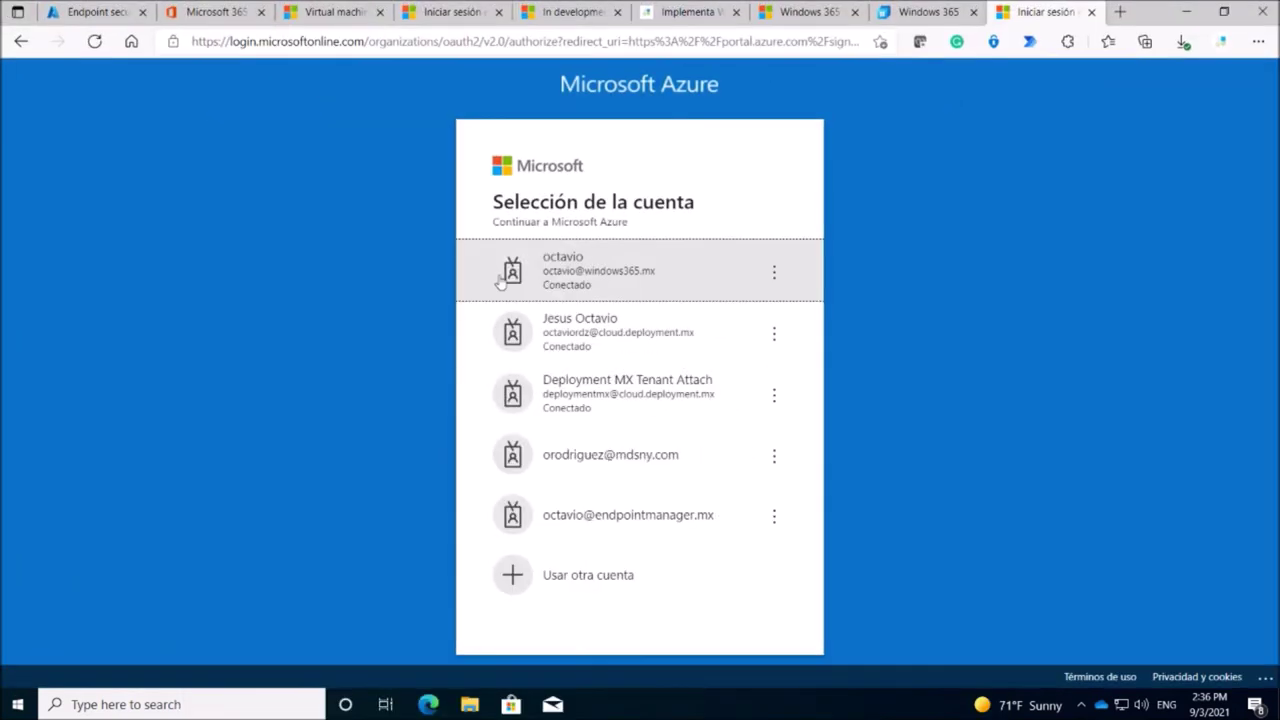
left_click(630, 333)
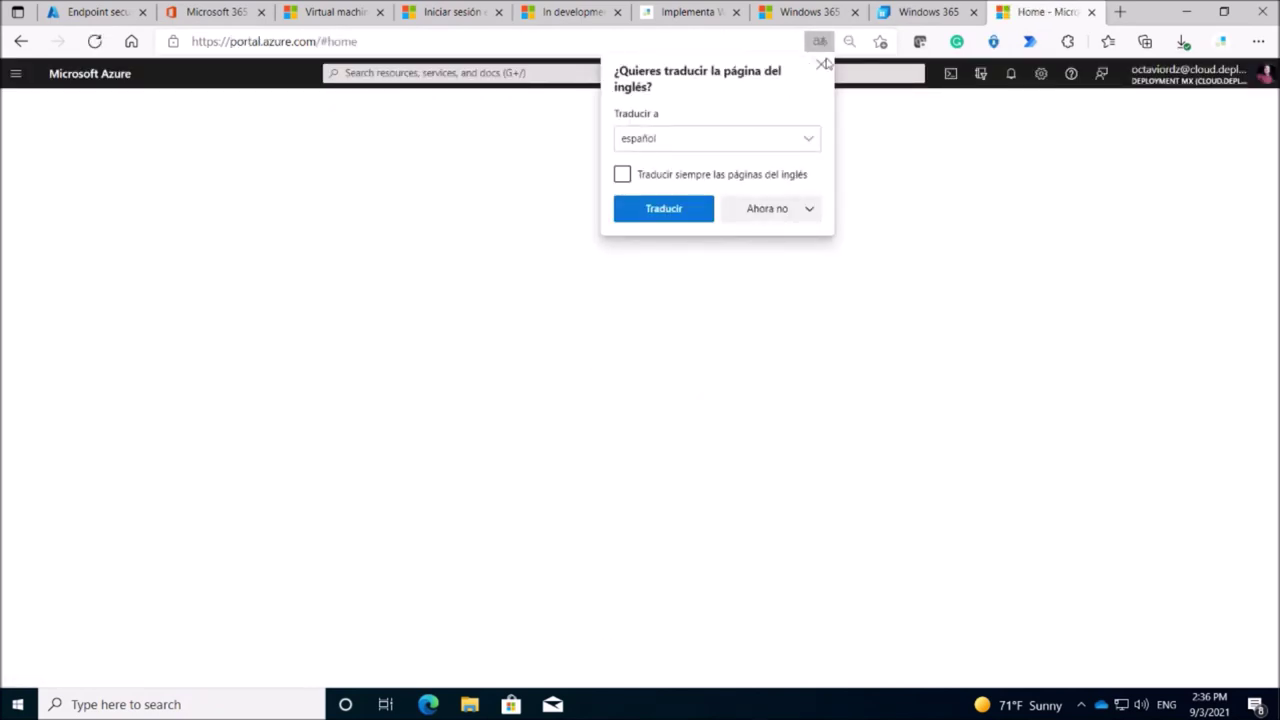
left_click(821, 65)
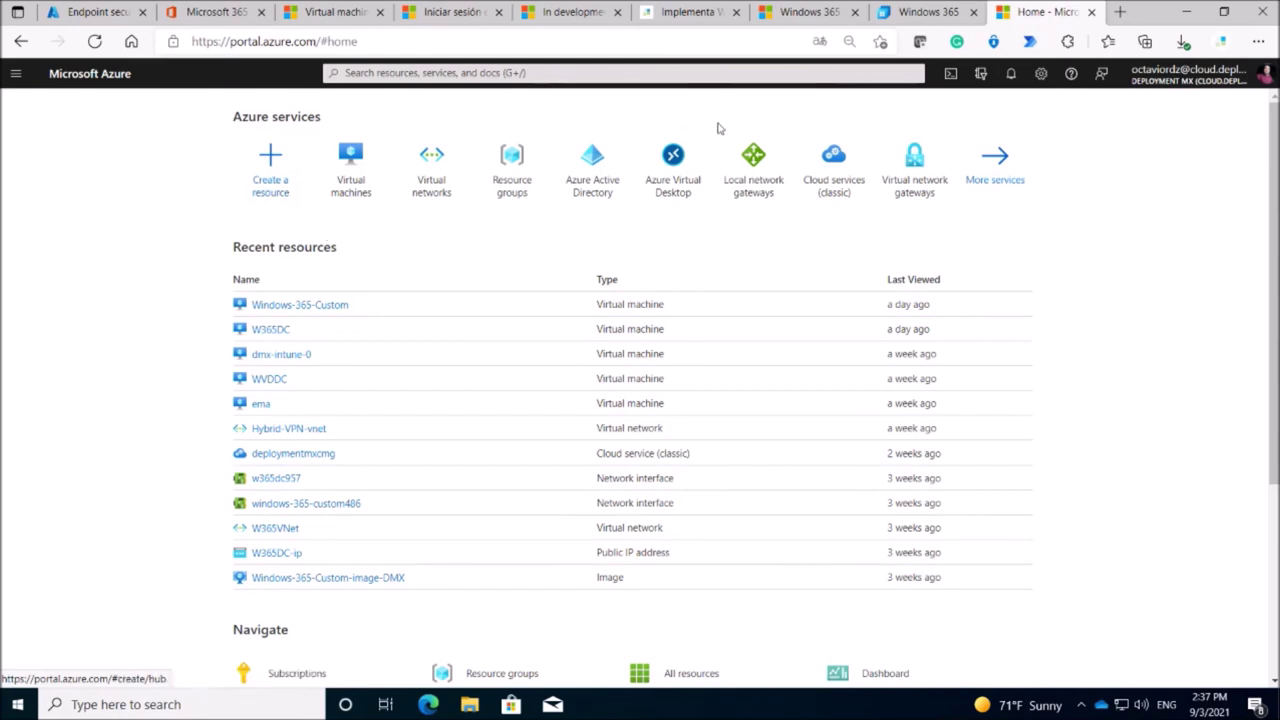
Open the W365VNet virtual network from the W365RG resource group in Azure's Resource groups list.
left_click(505, 172)
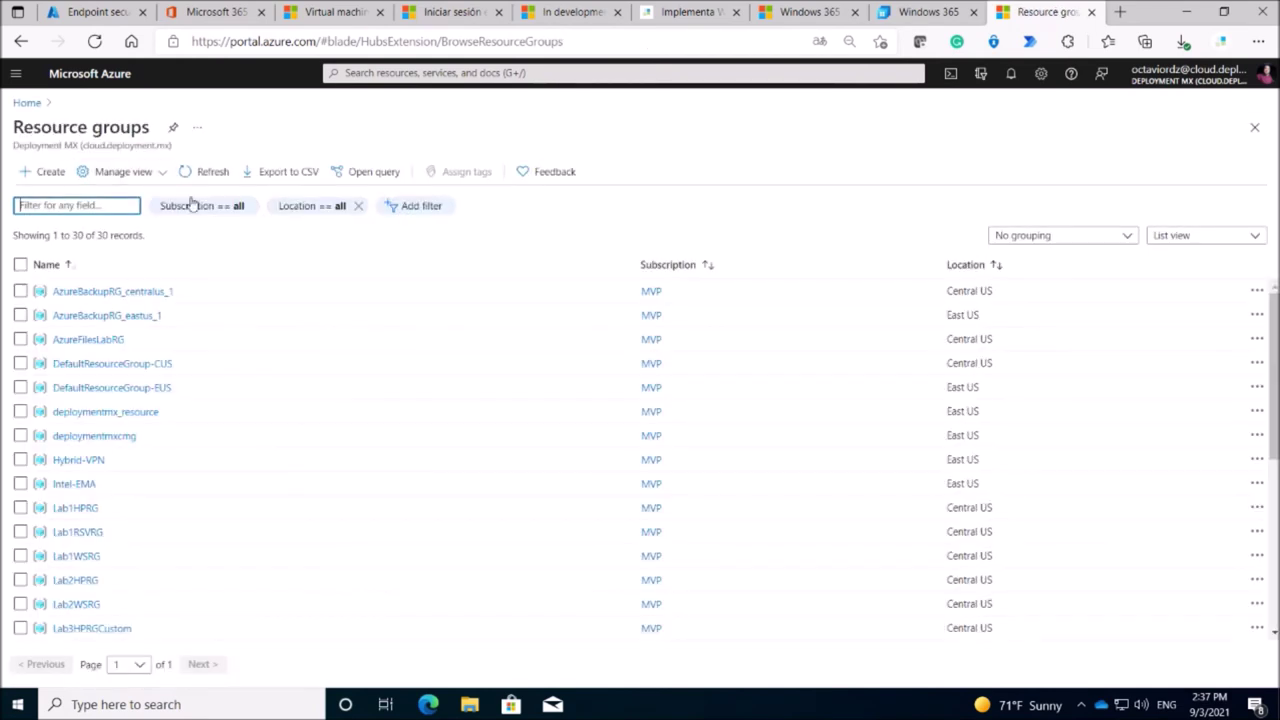
scroll(80, 541, "down", 1)
scroll(80, 541, "down", 2)
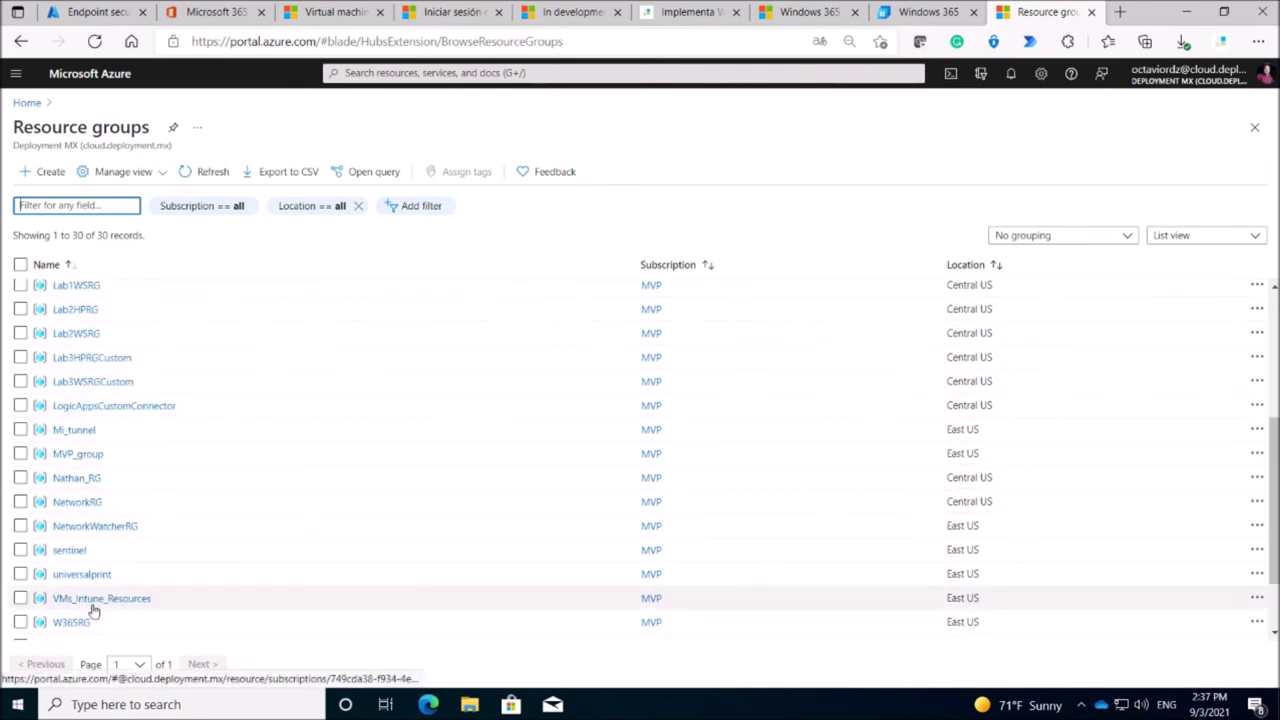
scroll(82, 550, "down", 2)
left_click(80, 568)
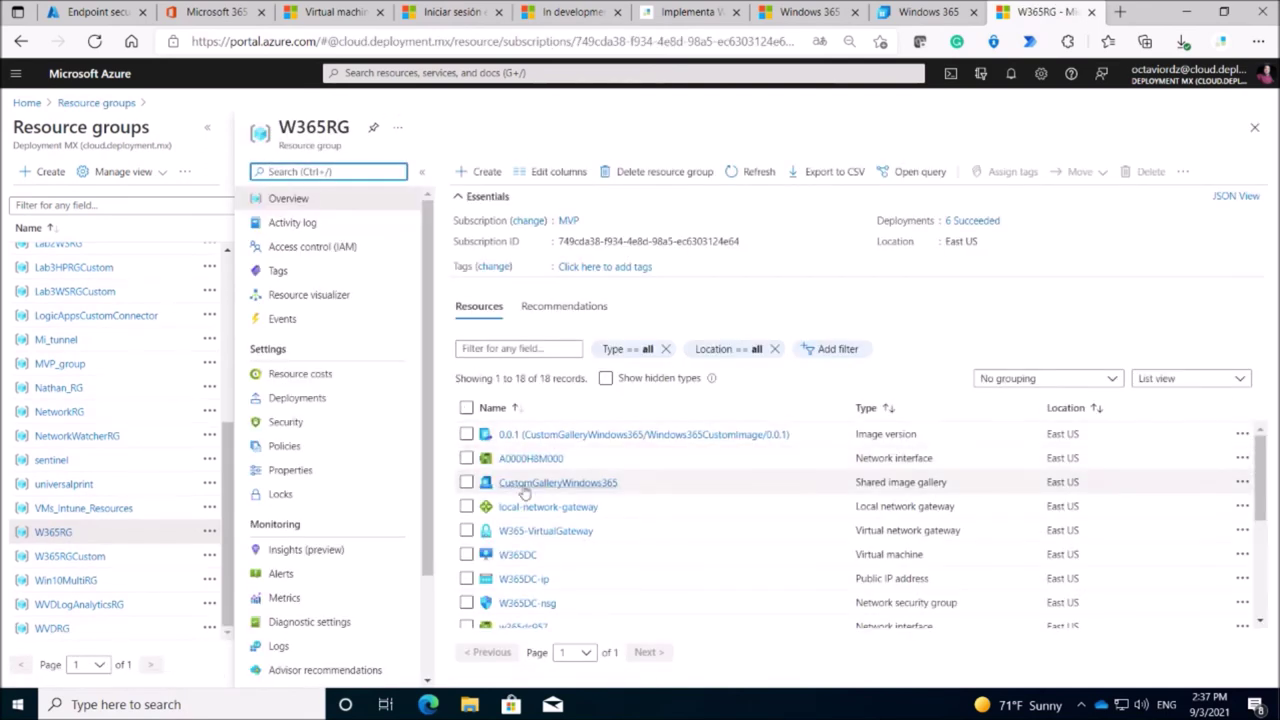
scroll(524, 492, "down", 3)
scroll(520, 500, "up", 2)
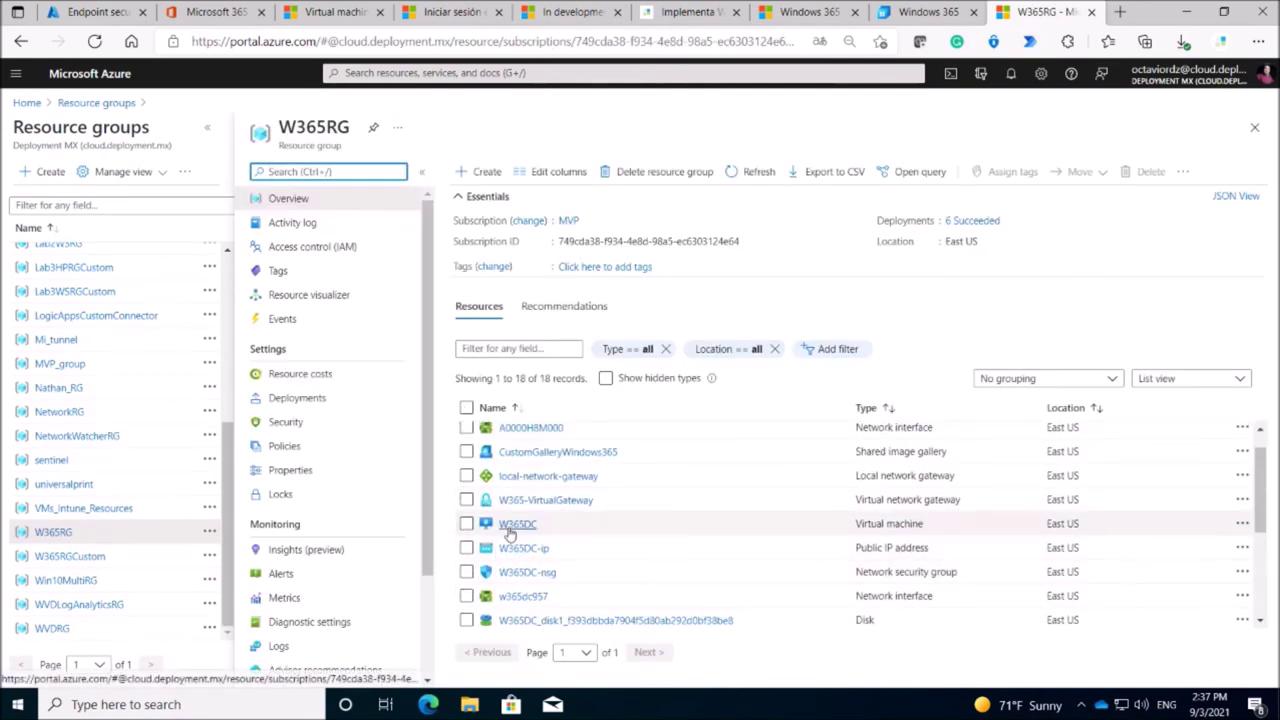
scroll(535, 565, "down", 2)
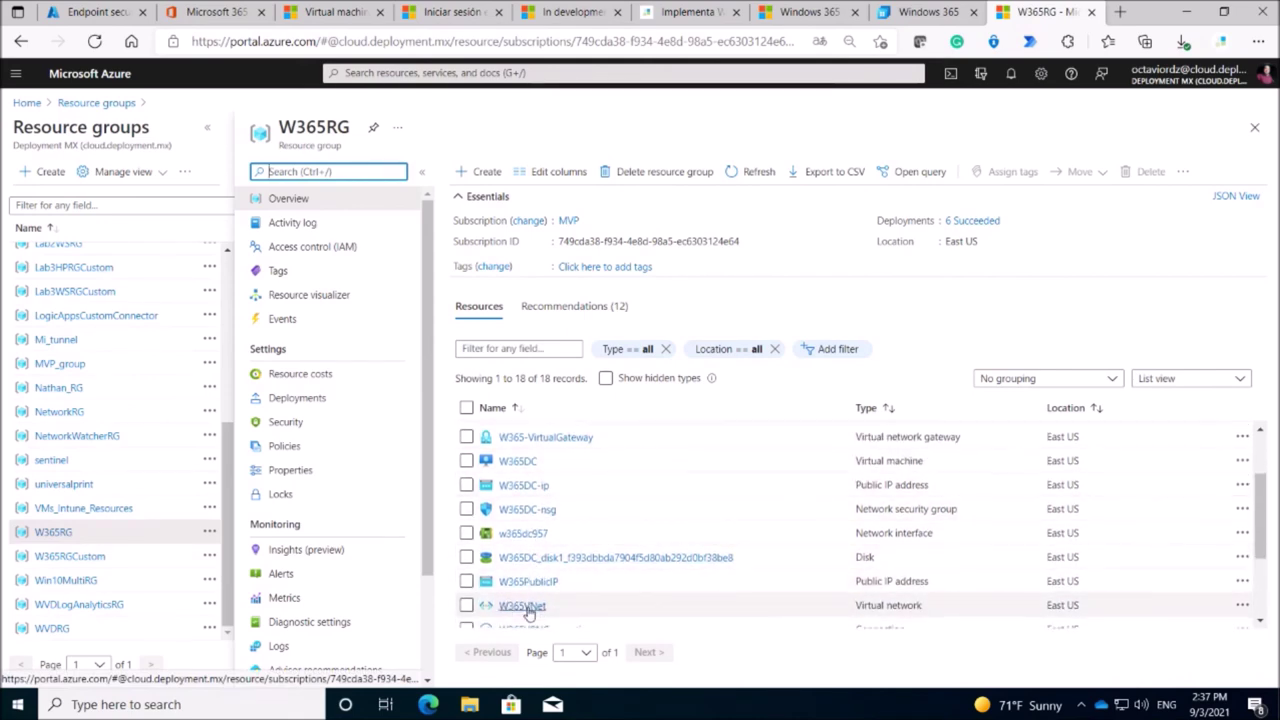
scroll(528, 612, "down", 3)
scroll(528, 575, "down", 2)
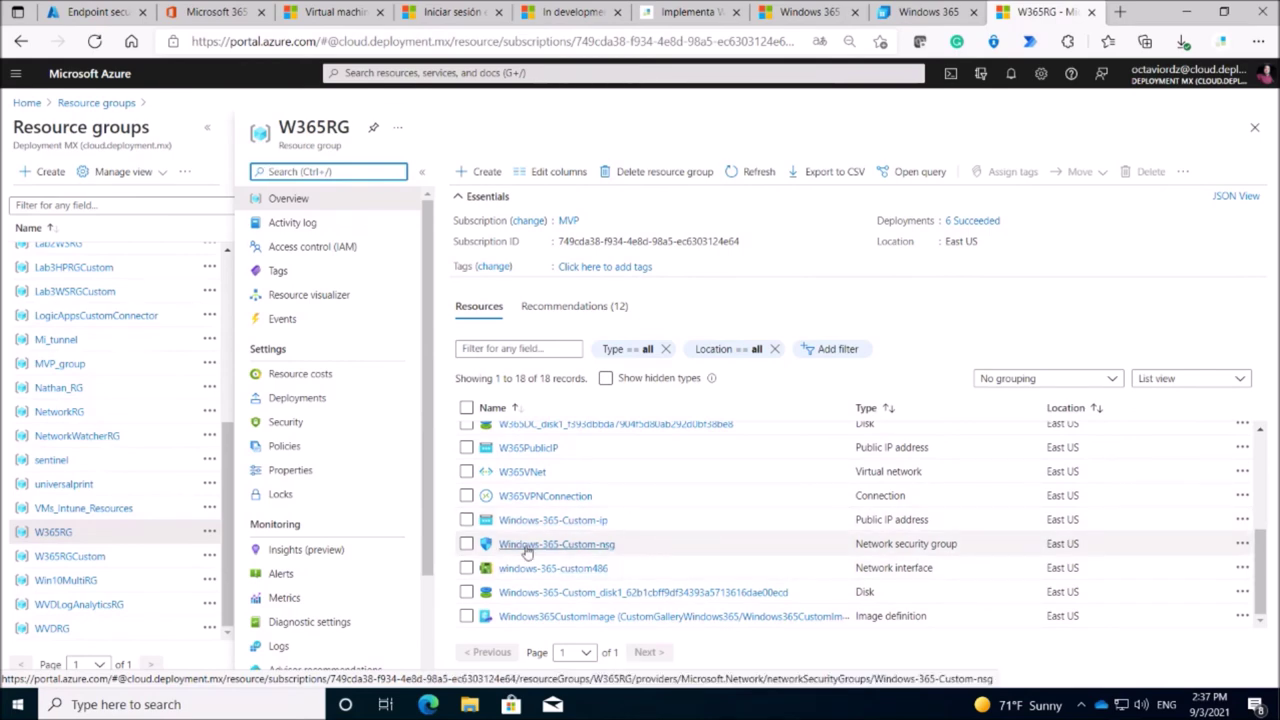
left_click(535, 476)
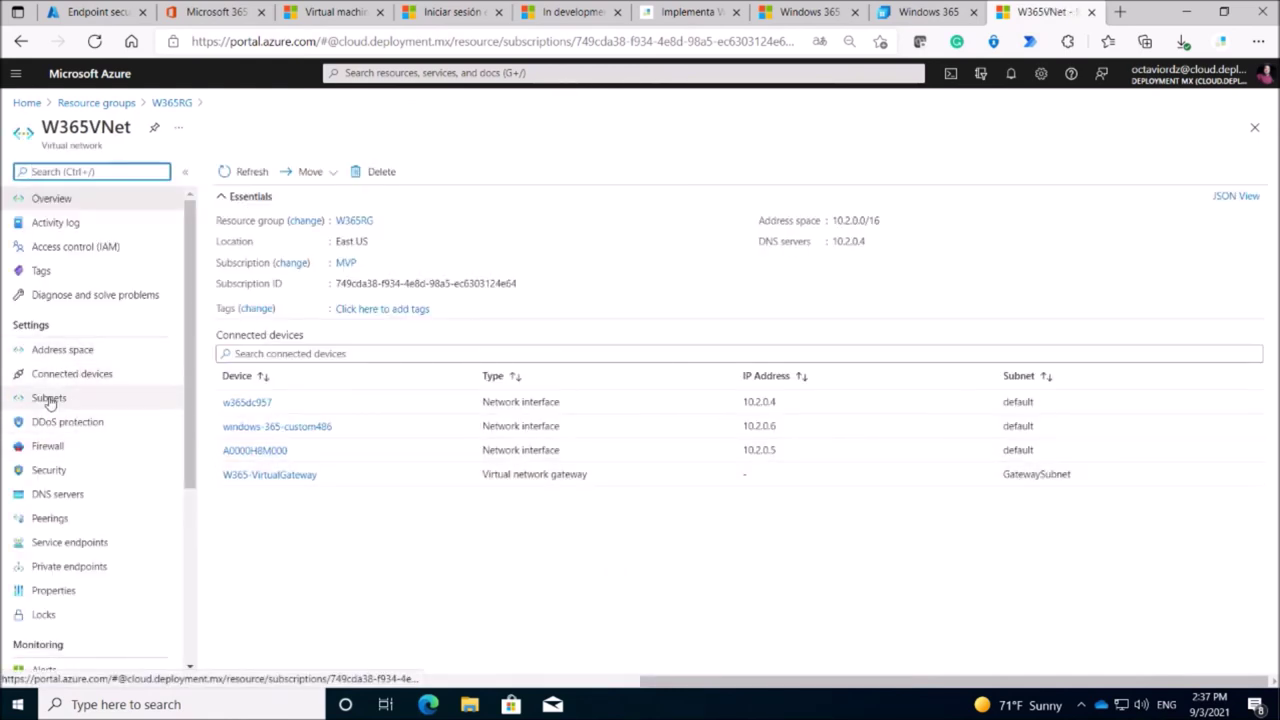
Check W365VNet's DNS servers page, confirming the custom DNS server 10.2.0.4.
left_click(60, 494)
double_click(275, 277)
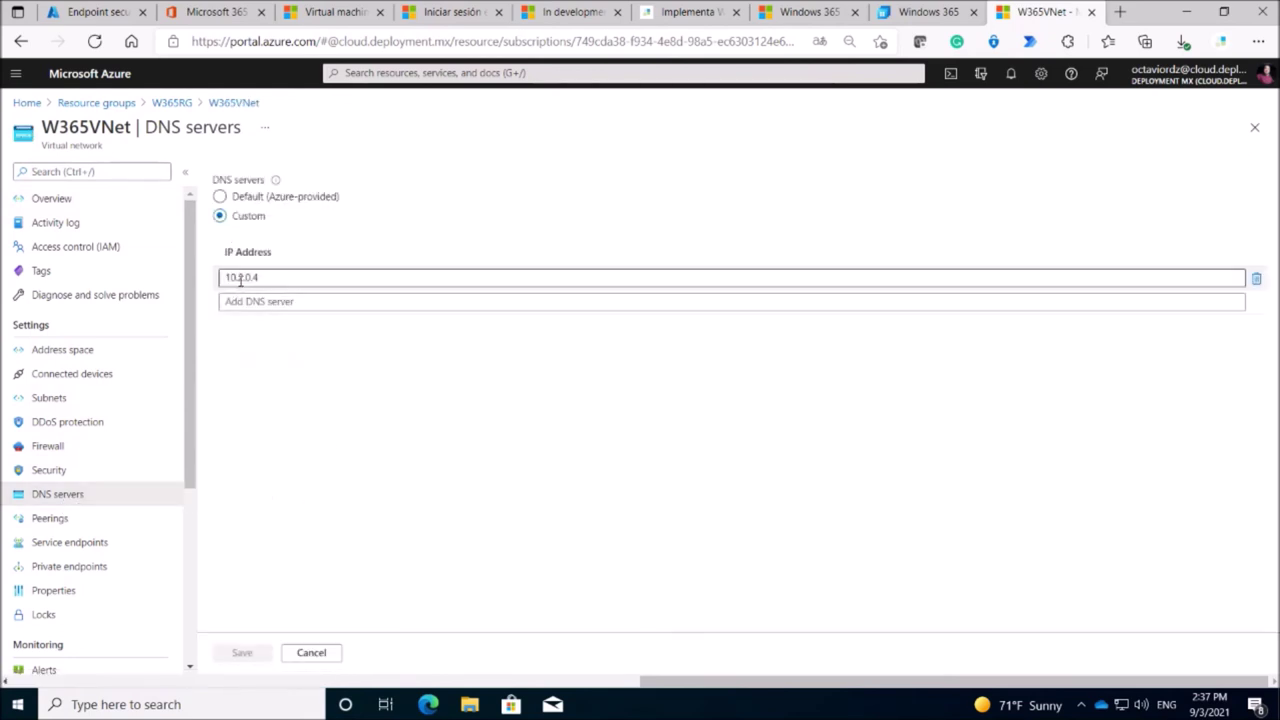
left_click(415, 445)
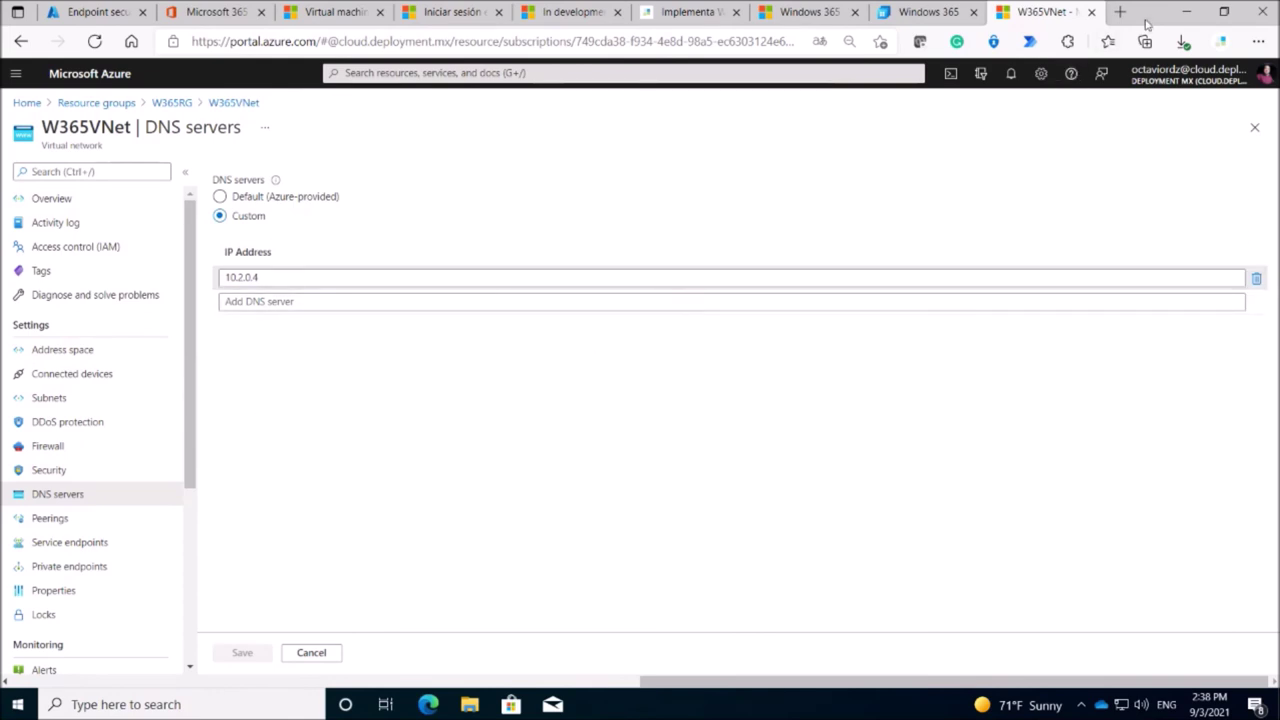
Go back to Endpoint Manager and open the Windows devices list under Devices.
left_click(70, 16)
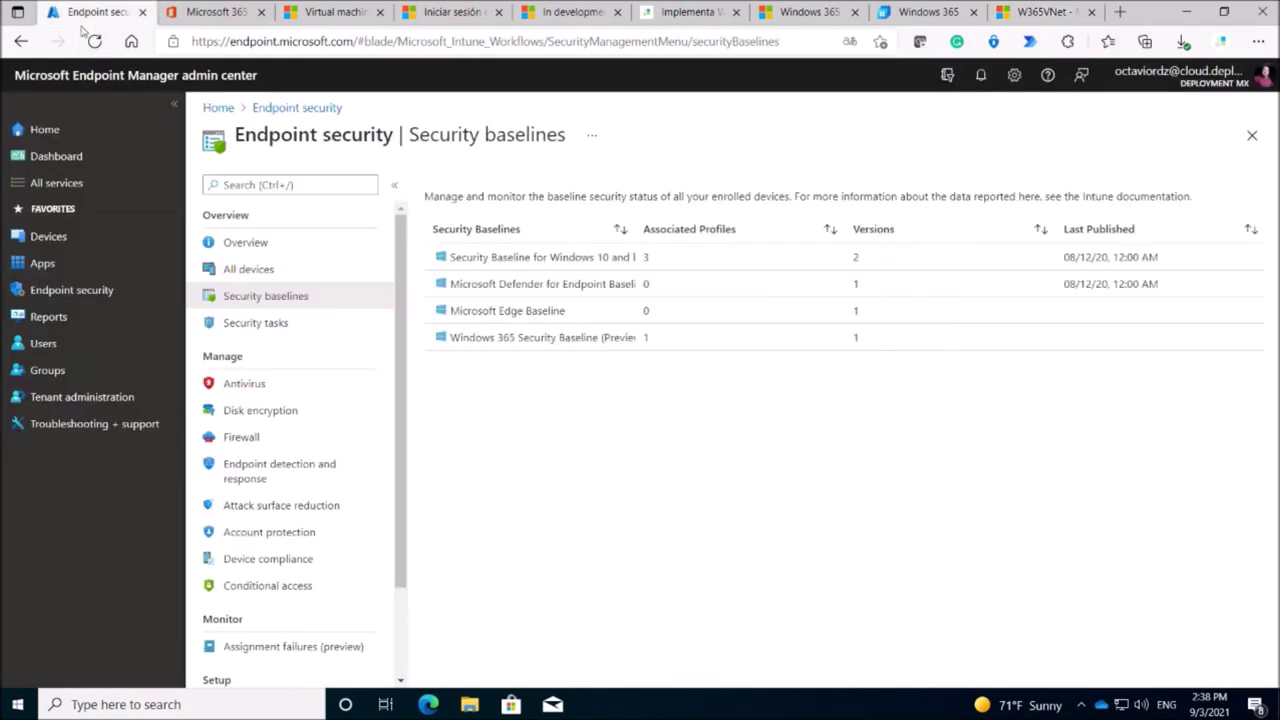
left_click(48, 238)
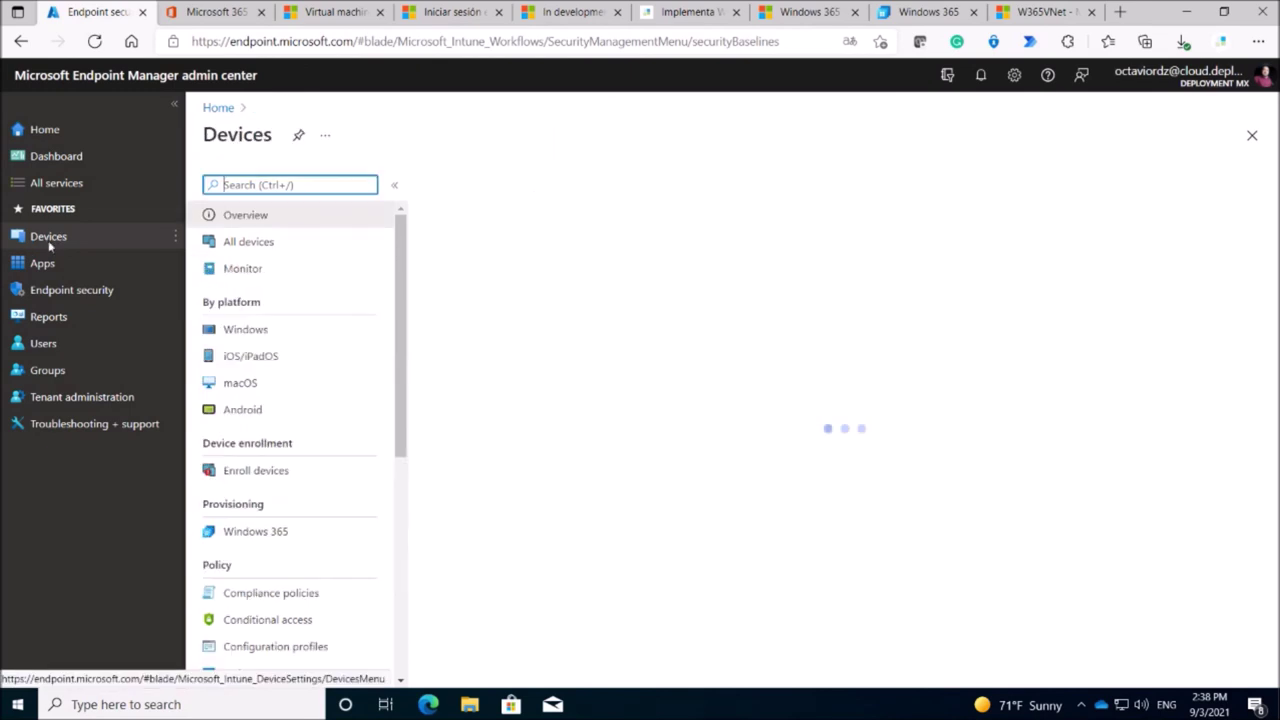
left_click(245, 330)
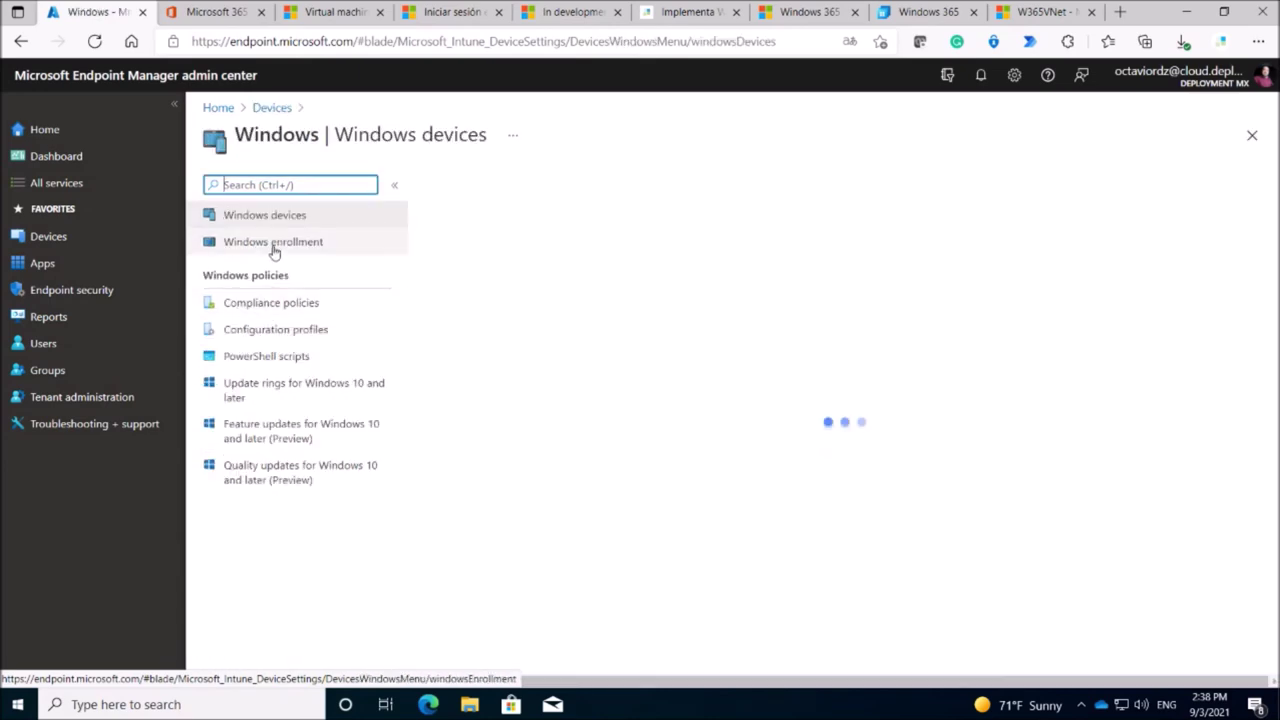